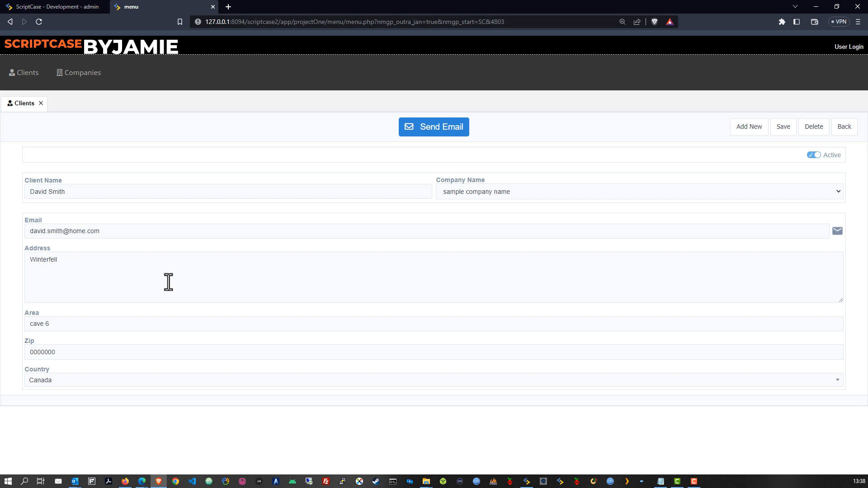
# Step: Dismiss the client email dialog and go to the Companies section
pyautogui.click(433, 131)
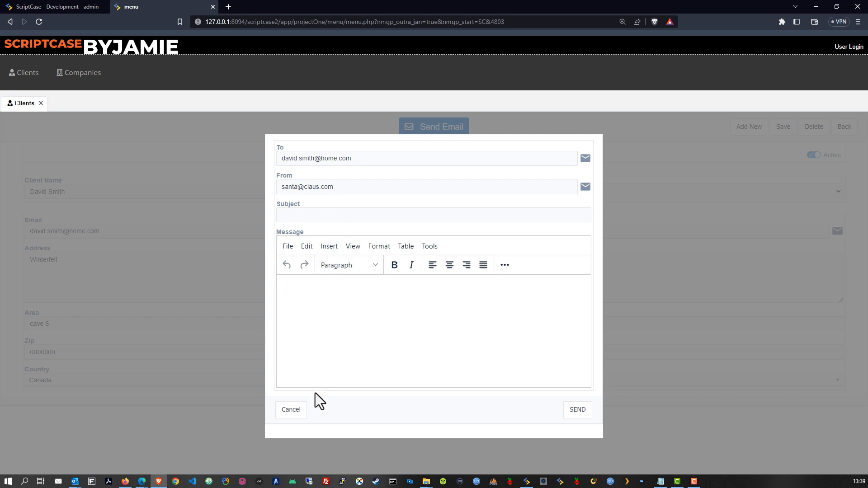
pyautogui.click(300, 408)
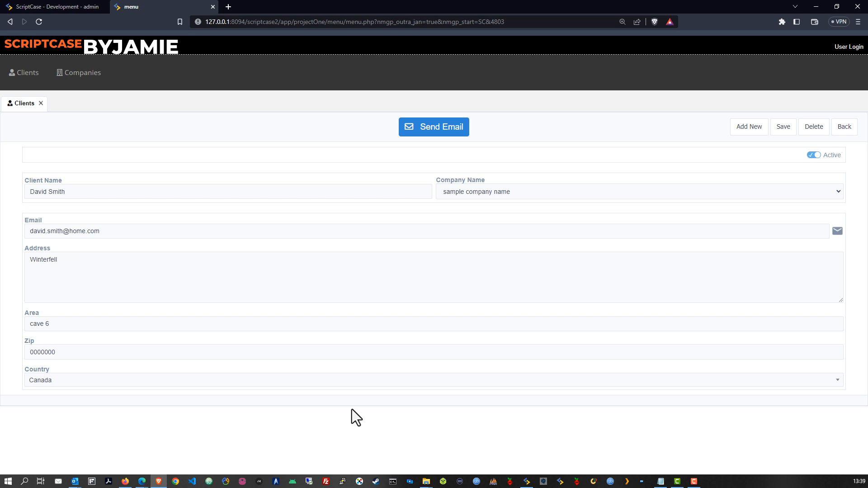
pyautogui.click(76, 73)
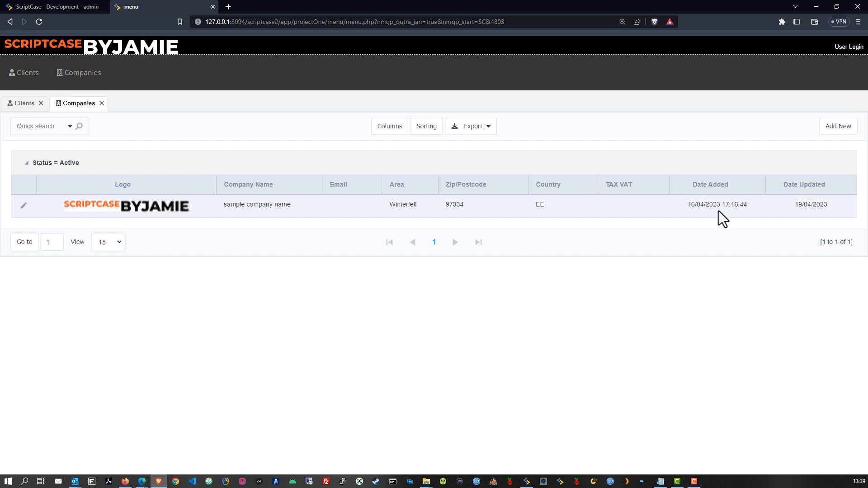
# Step: Start a new company record, look over its Logo and detail fields, then discard it
pyautogui.click(836, 128)
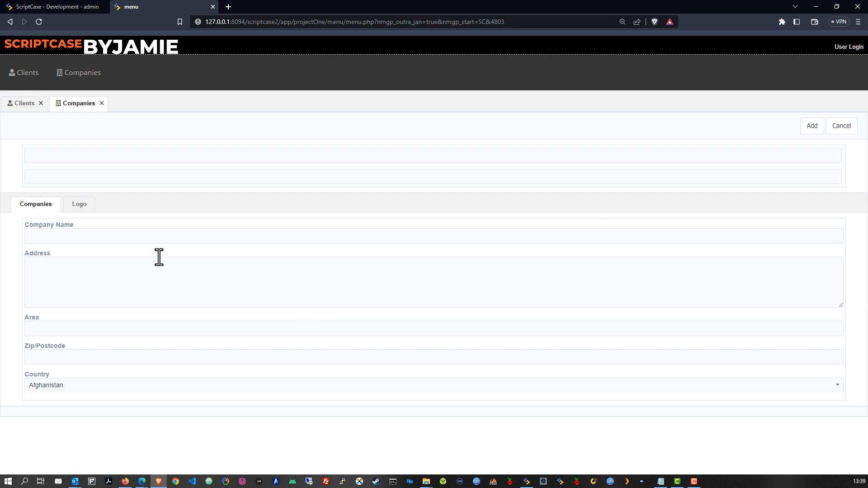
pyautogui.click(78, 206)
pyautogui.click(42, 210)
pyautogui.click(484, 156)
pyautogui.click(486, 176)
pyautogui.click(493, 158)
pyautogui.click(496, 181)
pyautogui.click(841, 130)
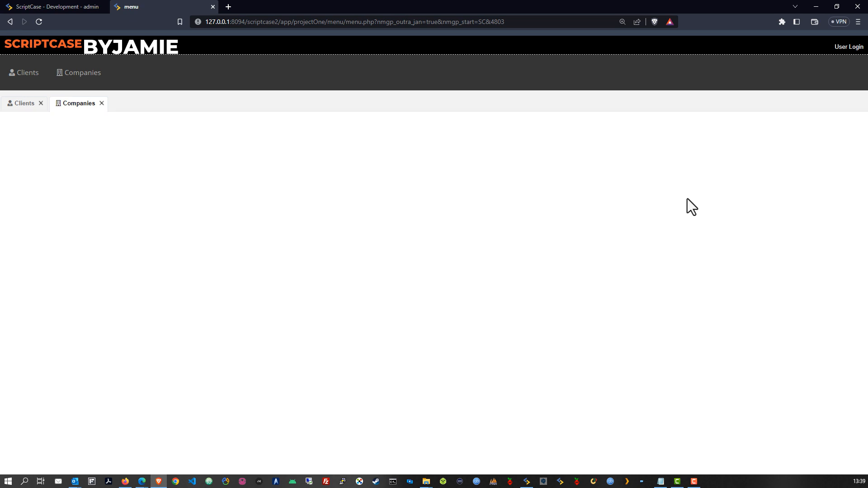
# Step: Open the sample company record for editing and click through its top input fields
pyautogui.click(25, 207)
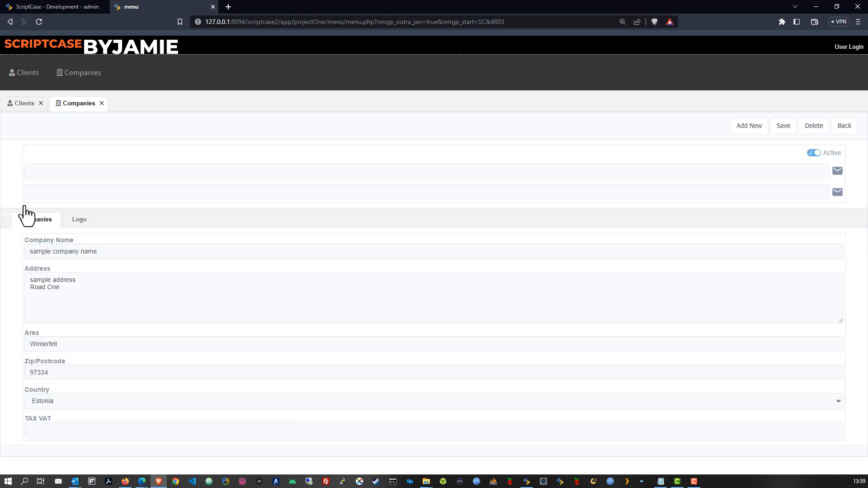
pyautogui.click(777, 170)
pyautogui.click(741, 193)
pyautogui.click(407, 174)
pyautogui.click(395, 193)
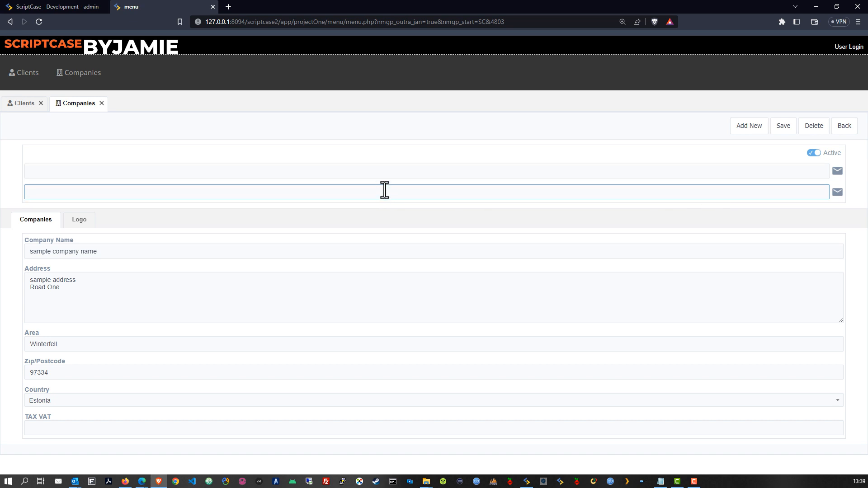
pyautogui.click(351, 174)
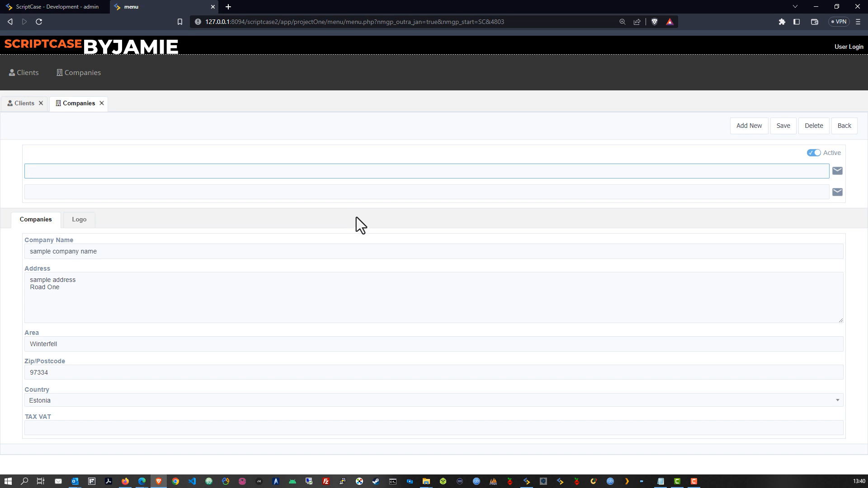
pyautogui.click(48, 6)
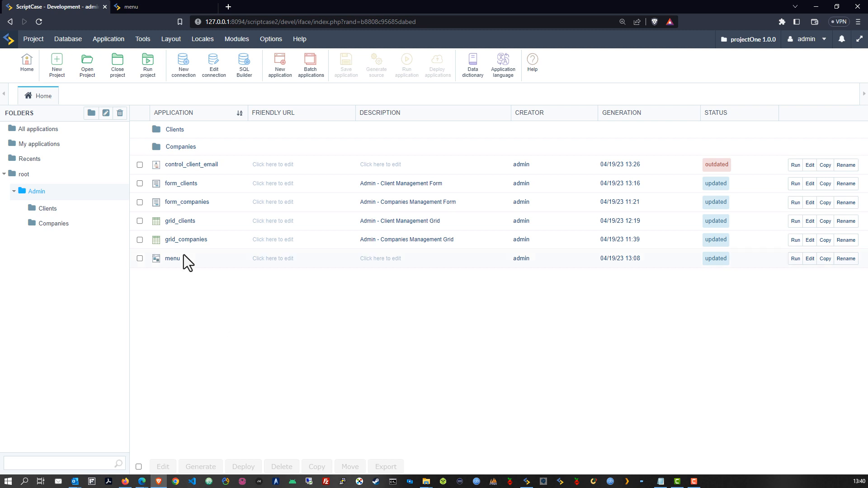
# Step: Move form_clients and grid_clients into the Clients folder
pyautogui.click(140, 183)
pyautogui.click(140, 220)
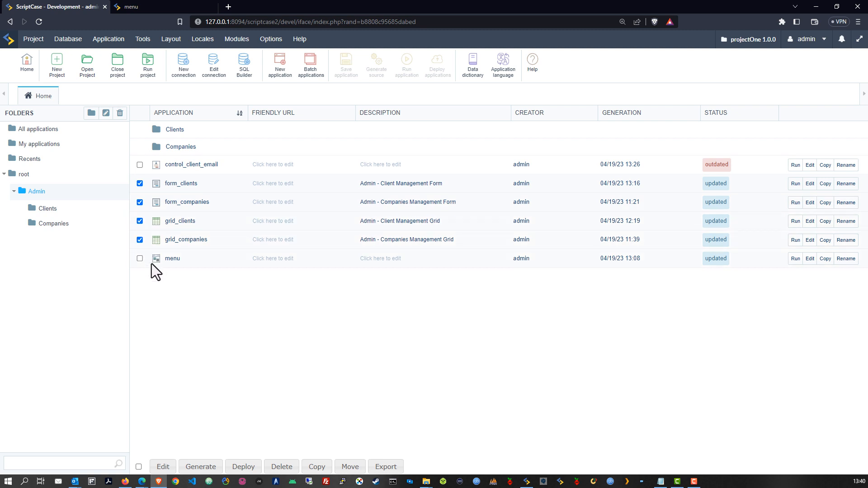
pyautogui.click(139, 239)
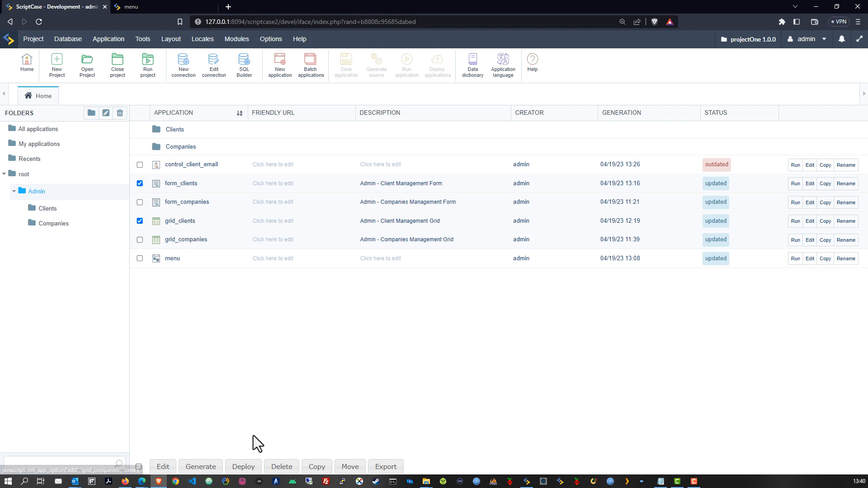
pyautogui.click(351, 470)
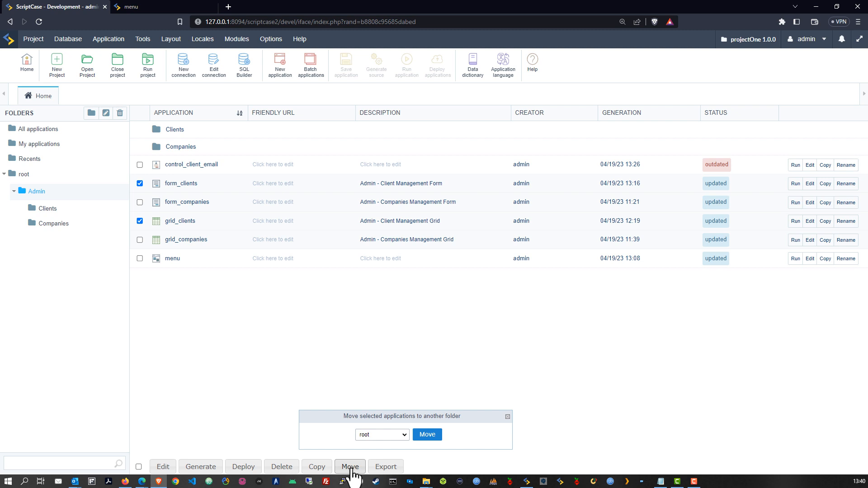
pyautogui.click(396, 433)
pyautogui.click(386, 457)
pyautogui.click(428, 435)
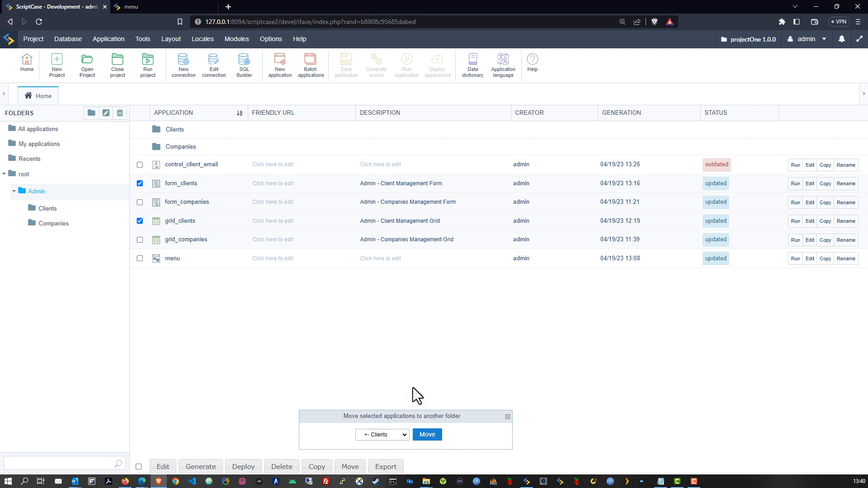
pyautogui.click(474, 81)
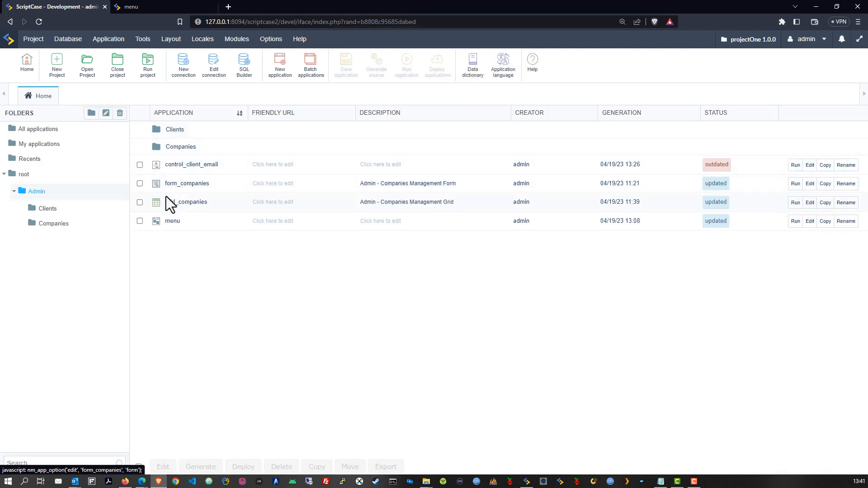
# Step: Move form_companies and grid_companies into the Companies folder
pyautogui.click(140, 184)
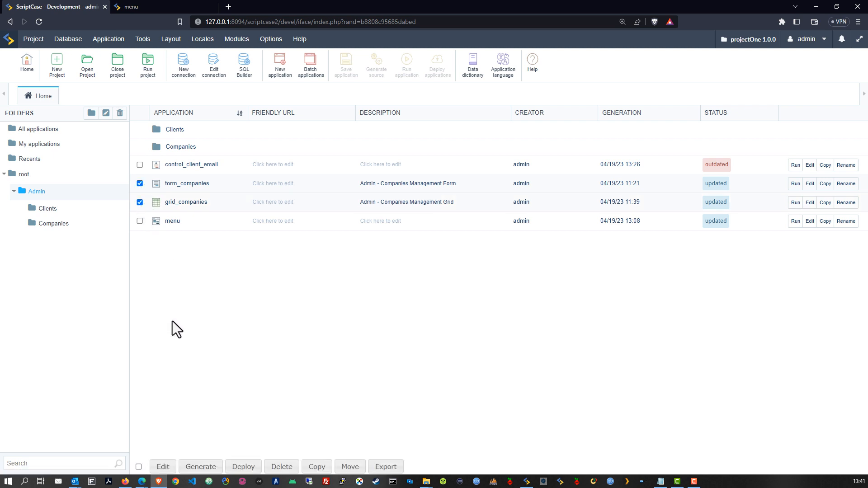
pyautogui.click(350, 466)
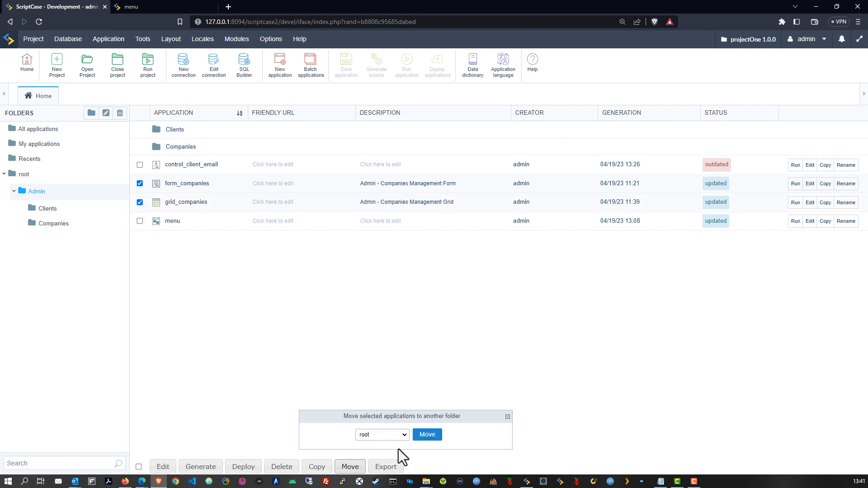
pyautogui.click(405, 434)
pyautogui.click(384, 466)
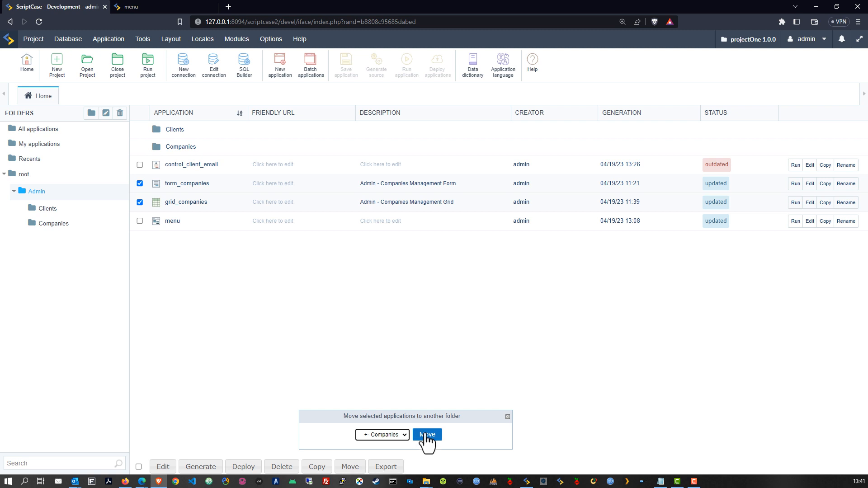
pyautogui.click(477, 82)
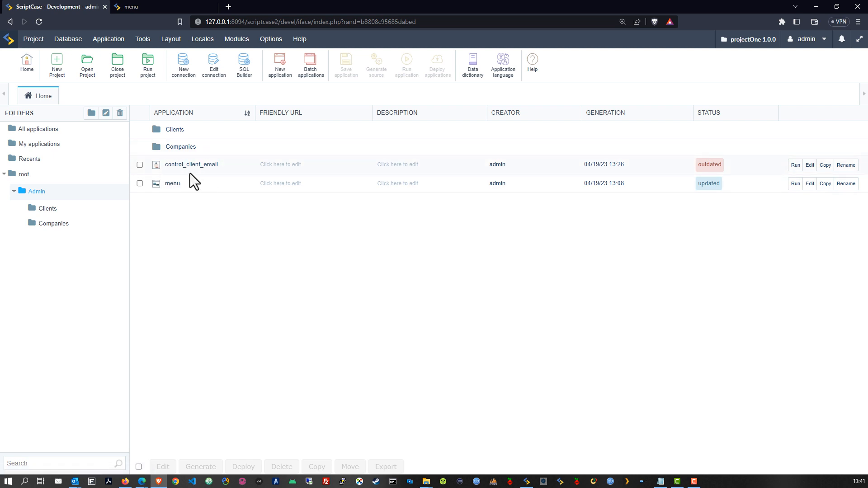
# Step: Run control_client_email, open its email editor and step from the To field to From
pyautogui.click(794, 166)
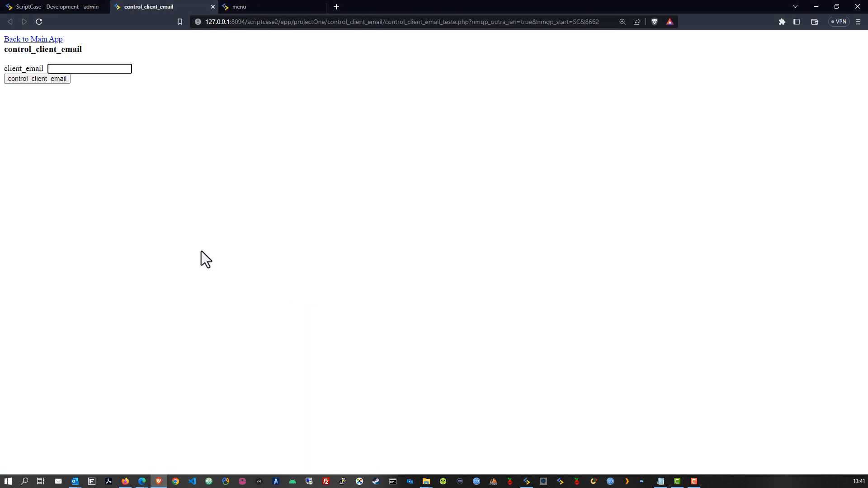
pyautogui.click(26, 81)
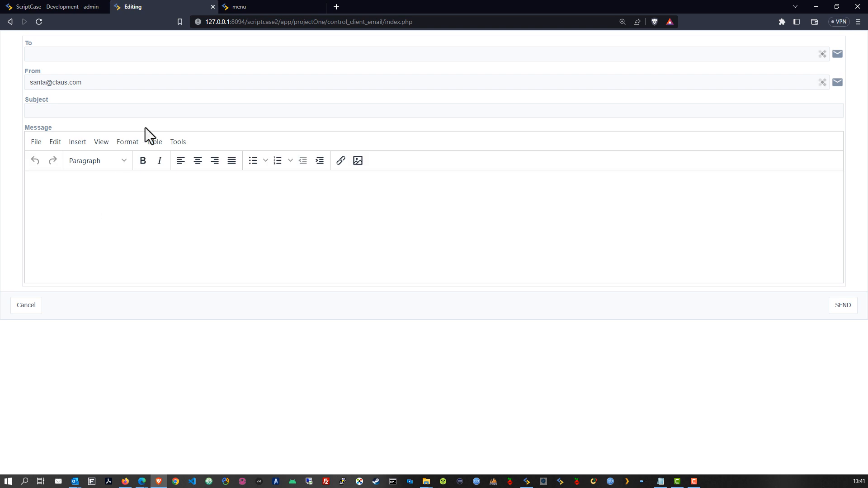
pyautogui.click(68, 54)
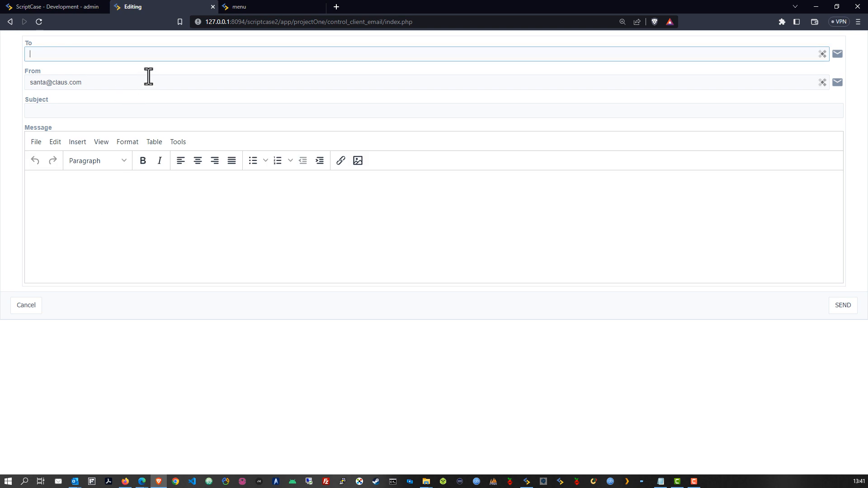
pyautogui.press('Tab')
pyautogui.click(180, 97)
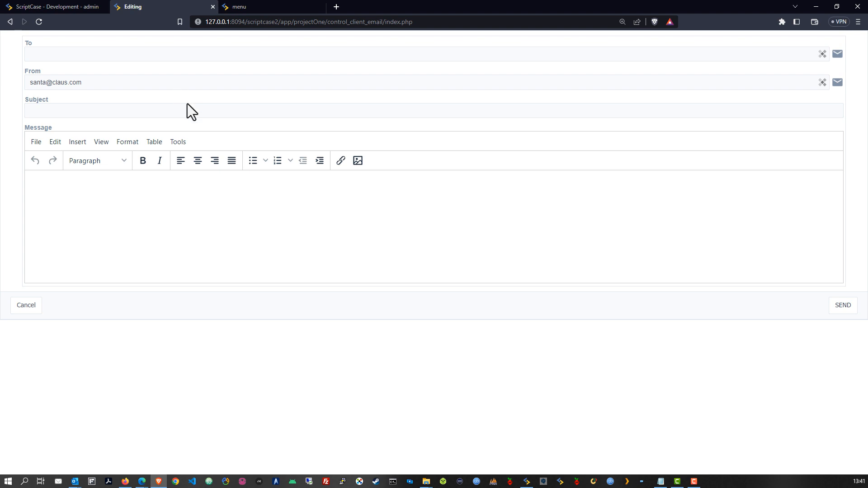
pyautogui.click(68, 5)
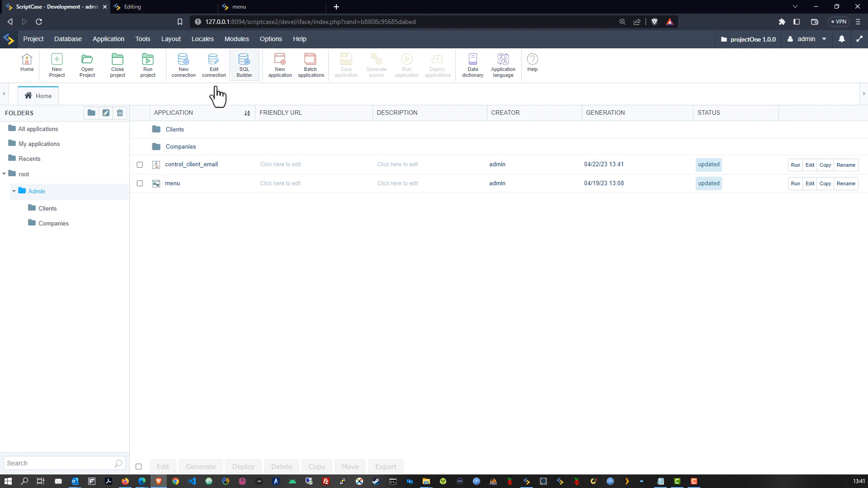
# Step: Create a new folder named 'Email' under Admin
pyautogui.click(90, 114)
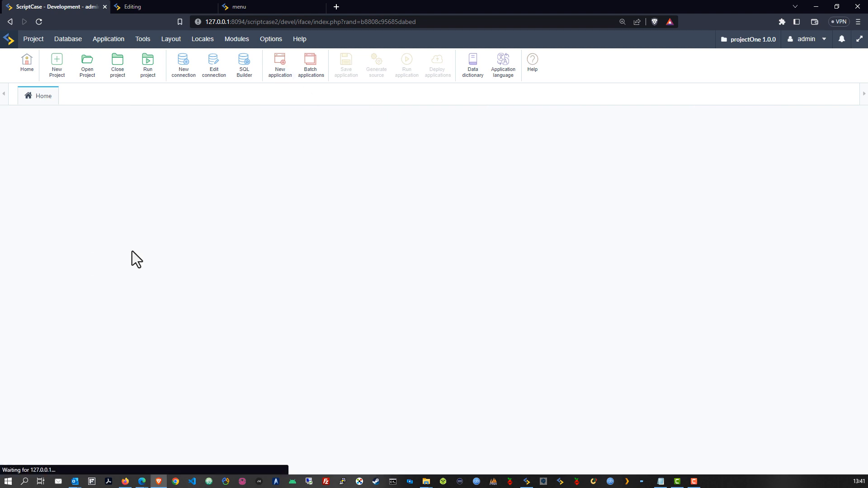
pyautogui.click(351, 262)
pyautogui.write('email')
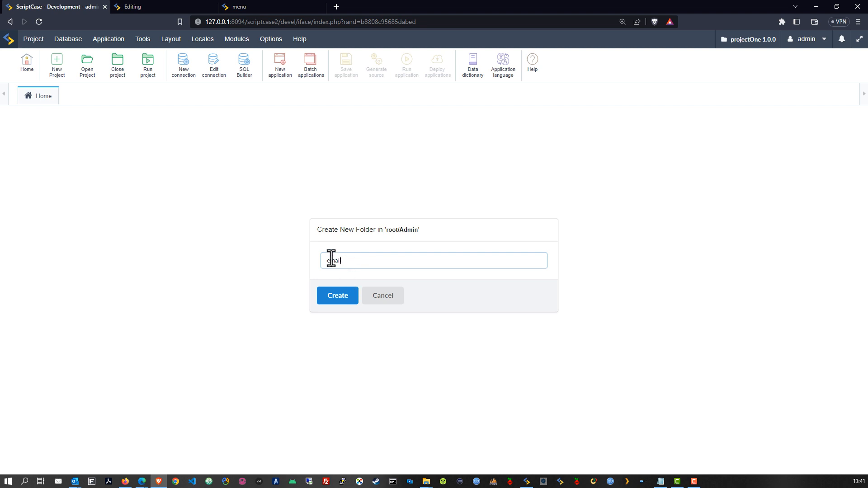
pyautogui.moveTo(330, 258); pyautogui.dragTo(322, 258)
pyautogui.write('Email')
pyautogui.click(342, 300)
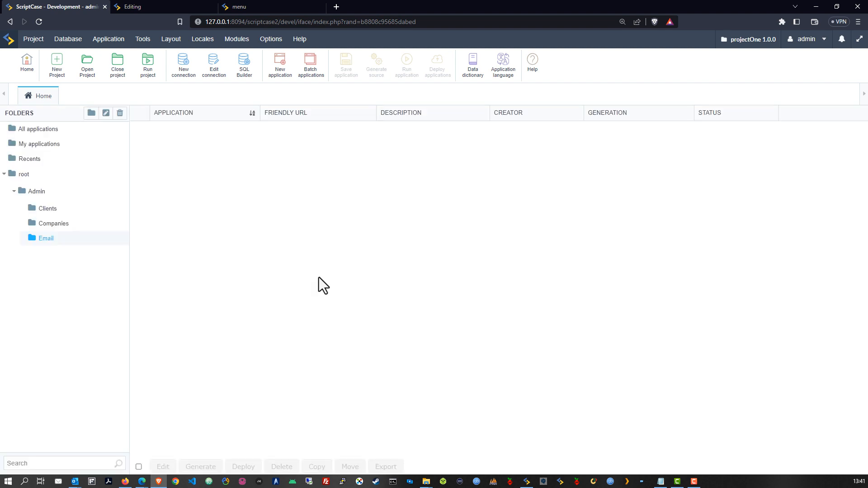
# Step: Move control_client_email from Admin into the Email folder
pyautogui.click(29, 179)
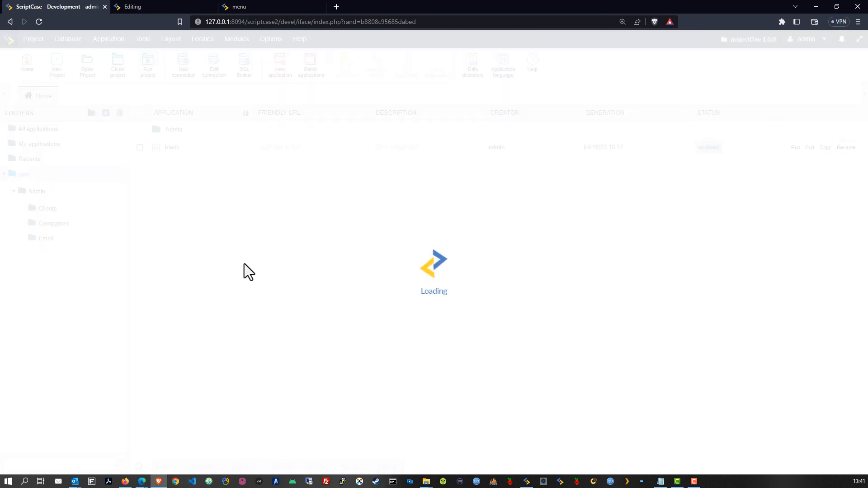
pyautogui.click(42, 191)
pyautogui.click(141, 182)
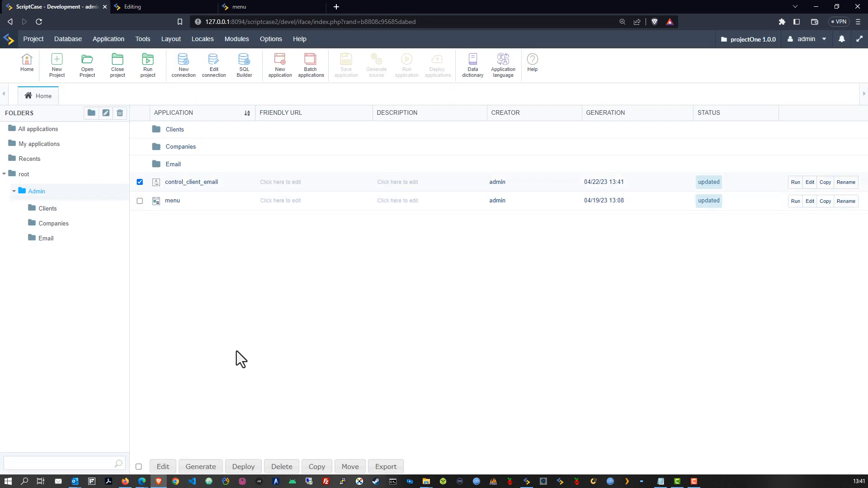
pyautogui.click(350, 467)
pyautogui.click(392, 435)
pyautogui.click(388, 424)
pyautogui.click(421, 435)
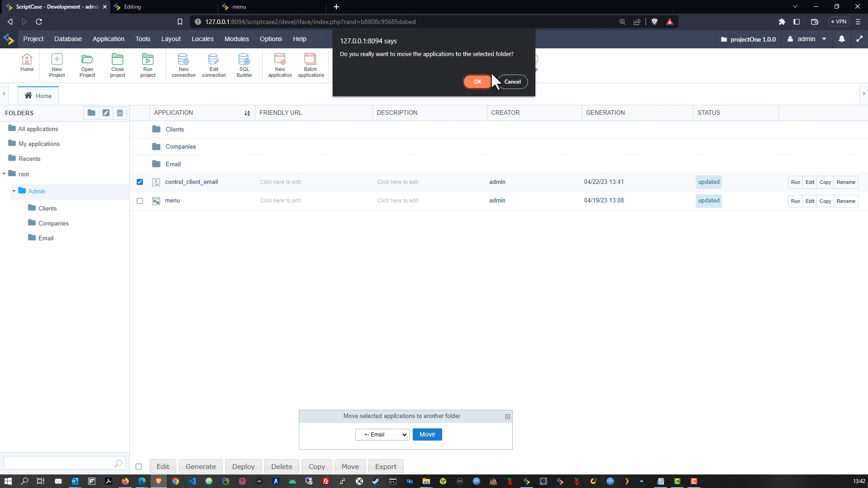
pyautogui.click(475, 82)
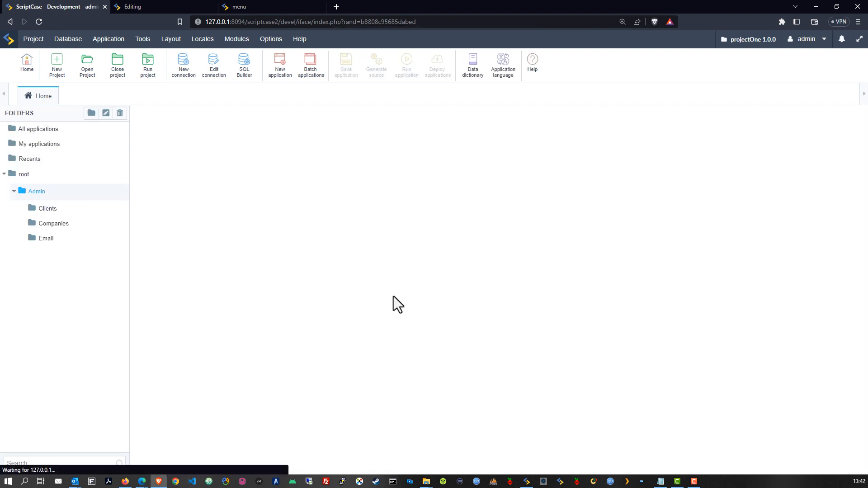
# Step: Move the menu application from Admin up to the root folder
pyautogui.click(140, 182)
pyautogui.click(351, 467)
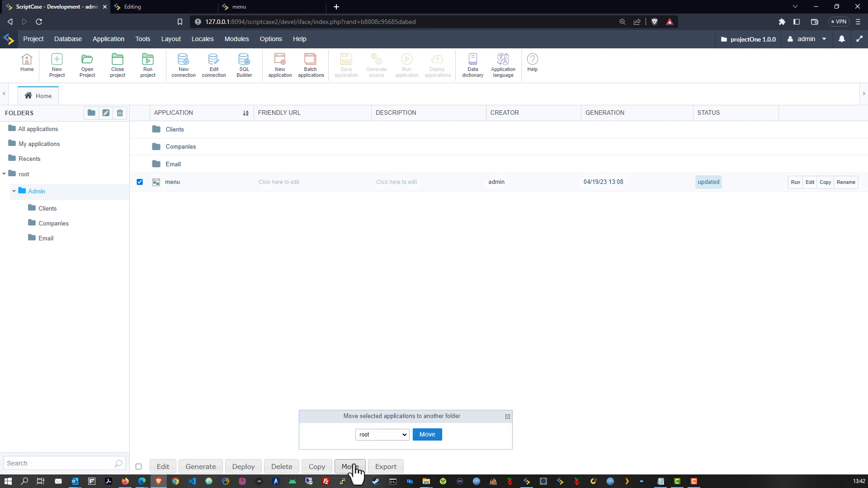
pyautogui.click(384, 434)
pyautogui.click(374, 395)
pyautogui.click(424, 436)
pyautogui.click(476, 82)
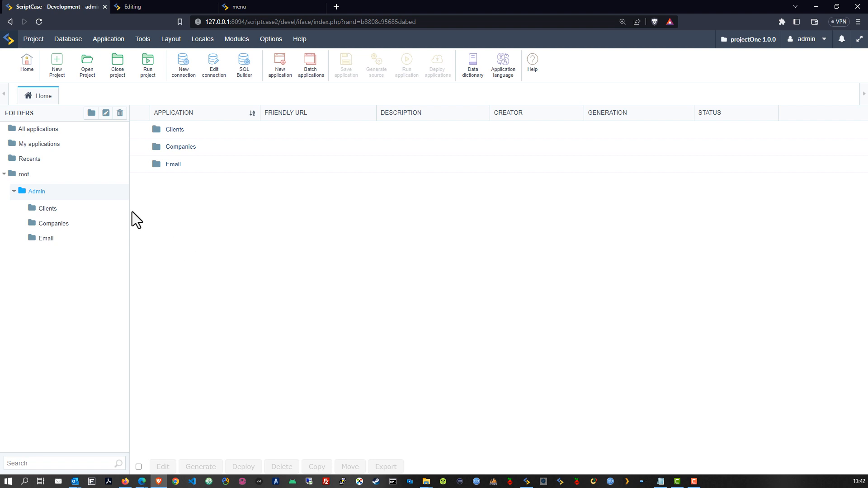
# Step: Open form_companies from the Companies folder and show its Edit Fields configuration
pyautogui.click(164, 12)
pyautogui.click(283, 6)
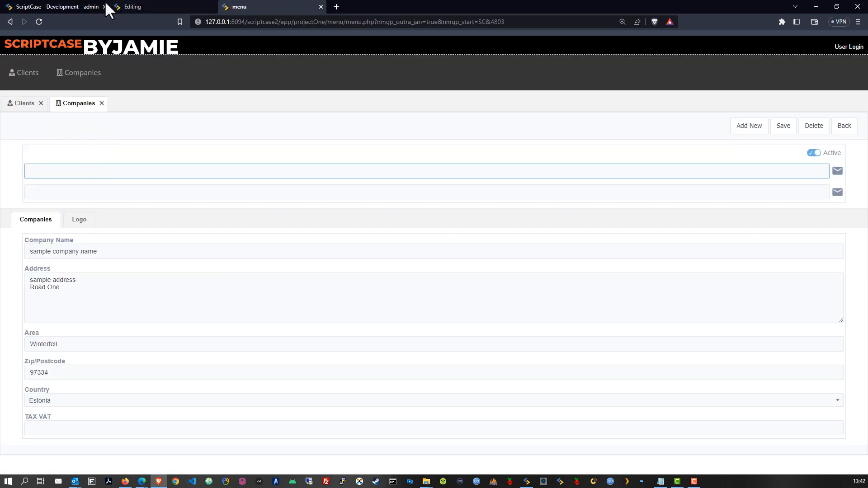
pyautogui.click(61, 5)
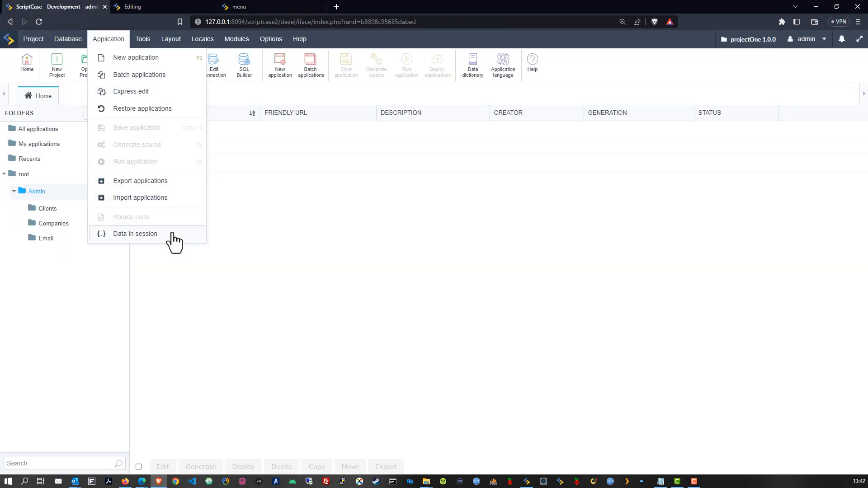
pyautogui.click(52, 225)
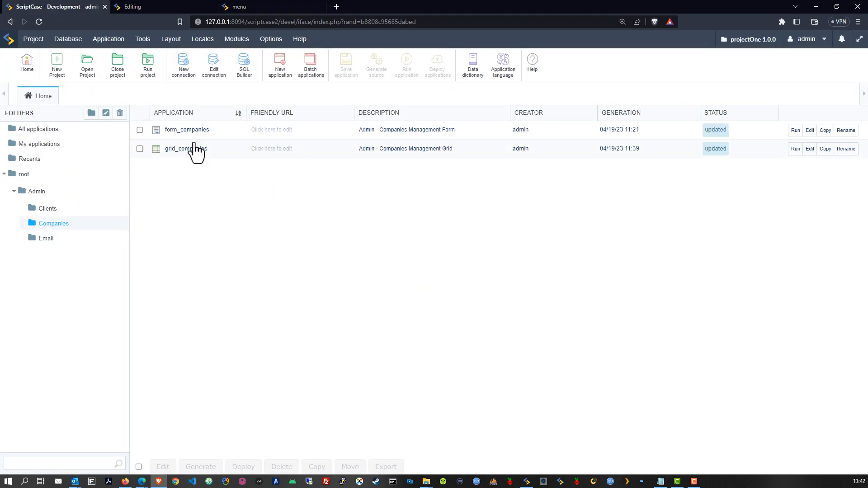
pyautogui.click(185, 131)
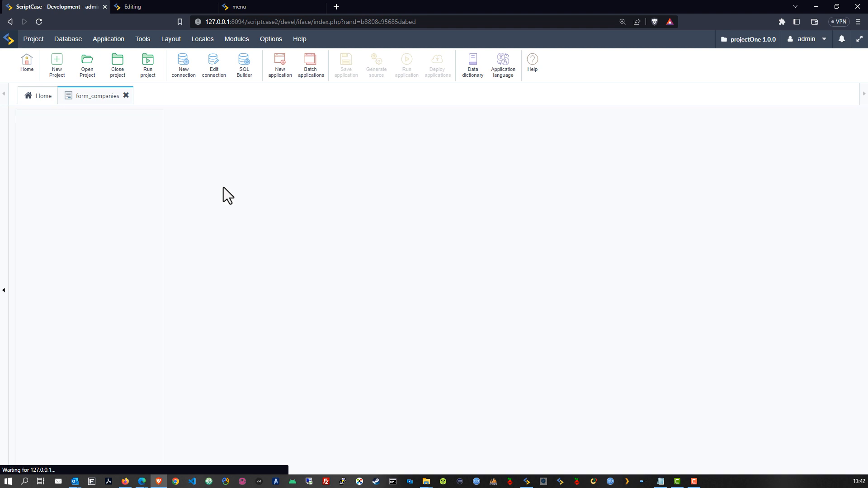
pyautogui.click(57, 165)
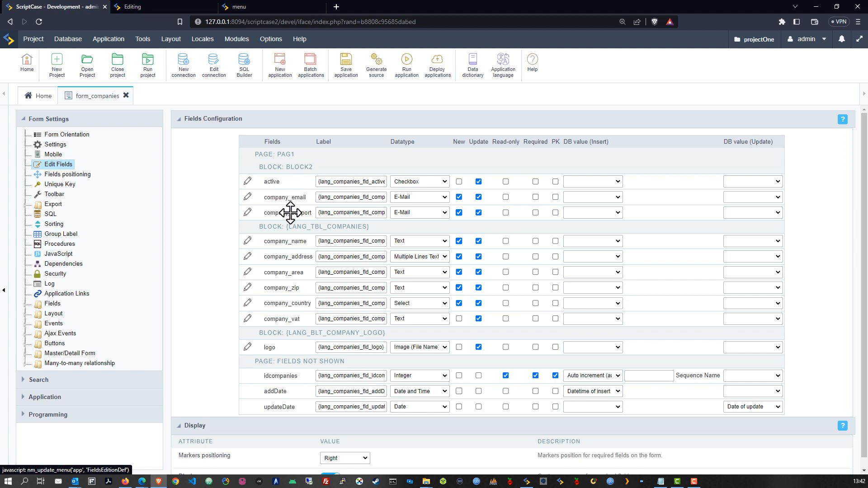
# Step: Drag company_email below company_name, save form_companies, and regenerate its preview
pyautogui.moveTo(296, 196); pyautogui.dragTo(281, 317)
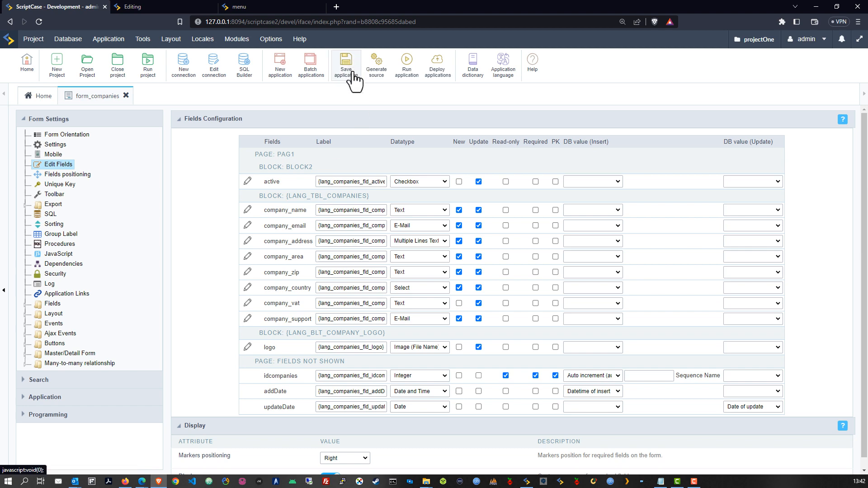
pyautogui.click(345, 62)
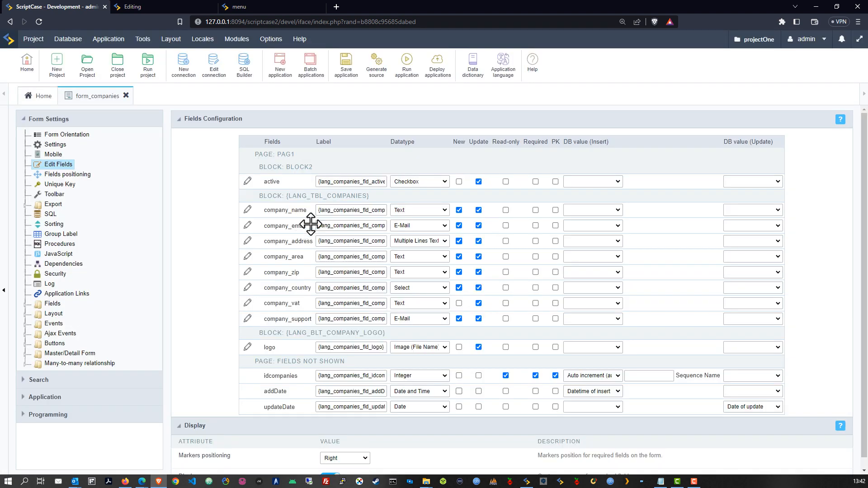
pyautogui.click(407, 72)
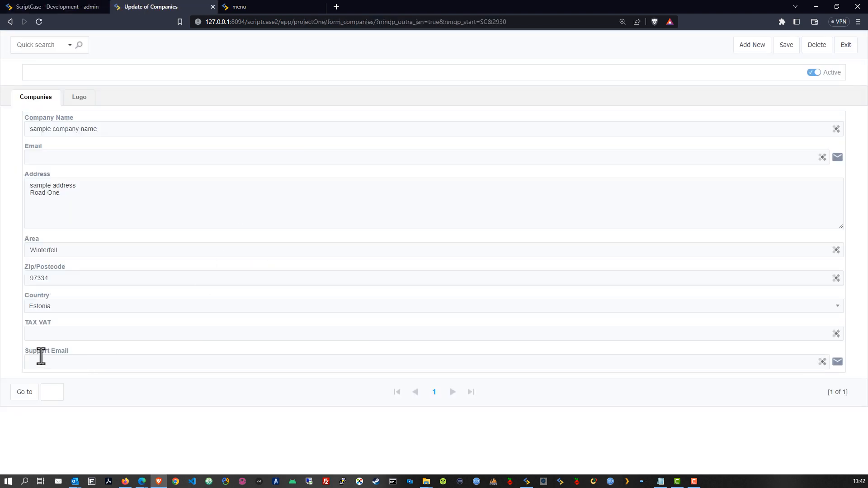
# Step: Untick company_support's New option and save the form_companies field settings
pyautogui.click(64, 6)
pyautogui.click(459, 319)
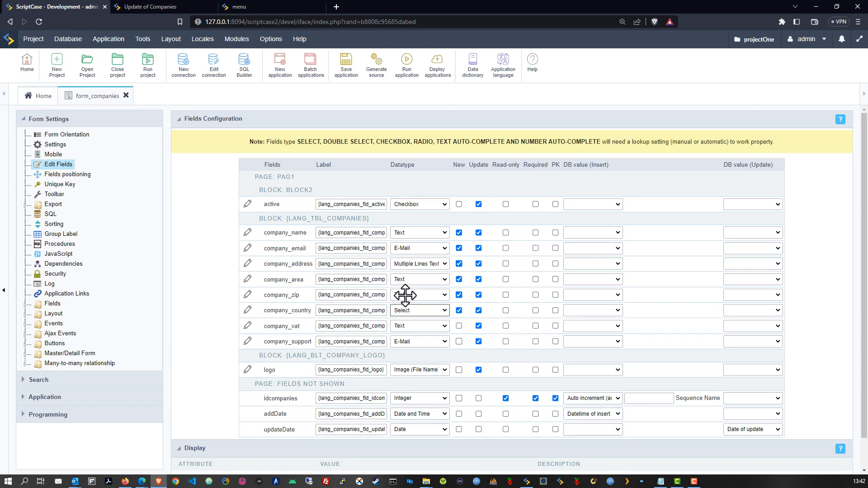
pyautogui.click(346, 66)
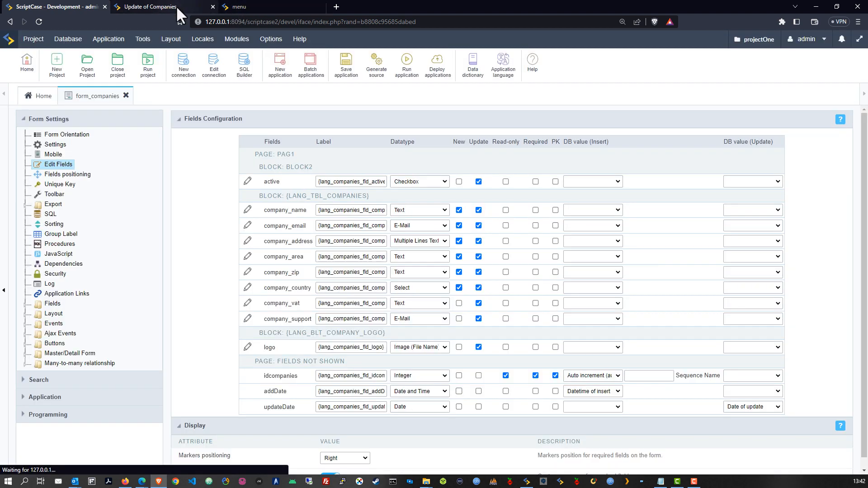
# Step: Check the Logo and company details sections of the generated form, then close the form_companies editor
pyautogui.click(175, 5)
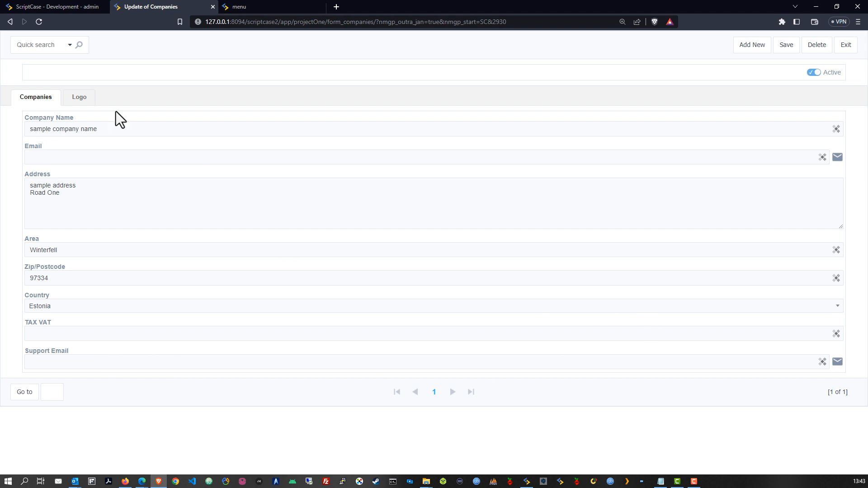
pyautogui.click(79, 97)
pyautogui.click(42, 97)
pyautogui.click(78, 95)
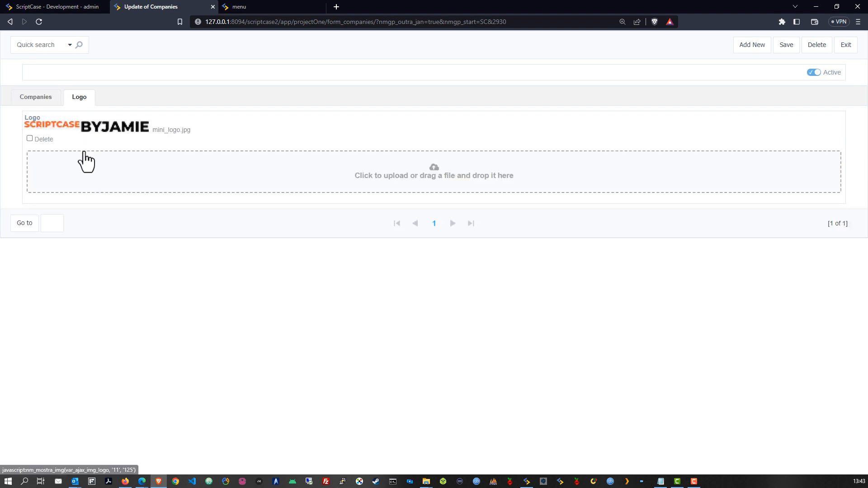
pyautogui.click(51, 102)
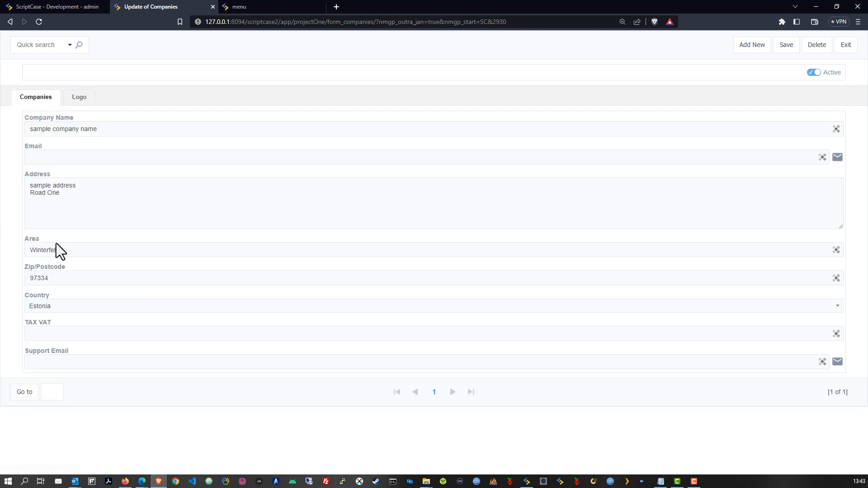
pyautogui.click(47, 7)
pyautogui.click(126, 95)
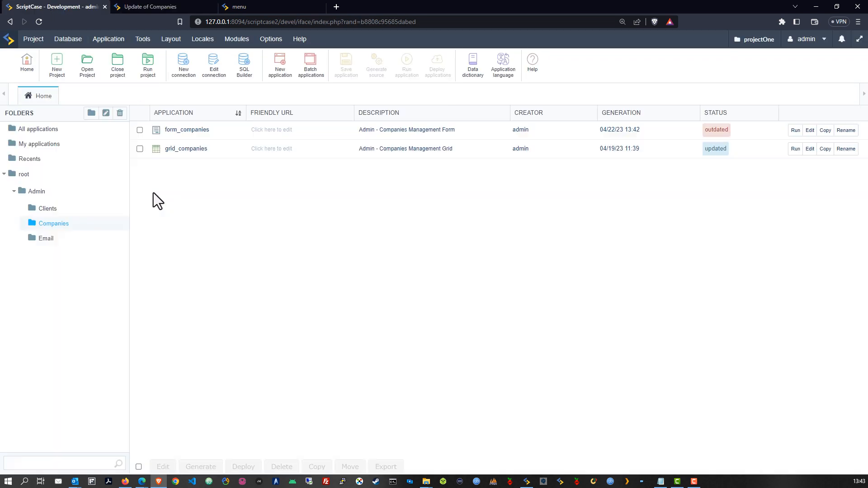
# Step: Generate source code for all applications, then run menu from the root folder
pyautogui.click(33, 39)
pyautogui.click(63, 236)
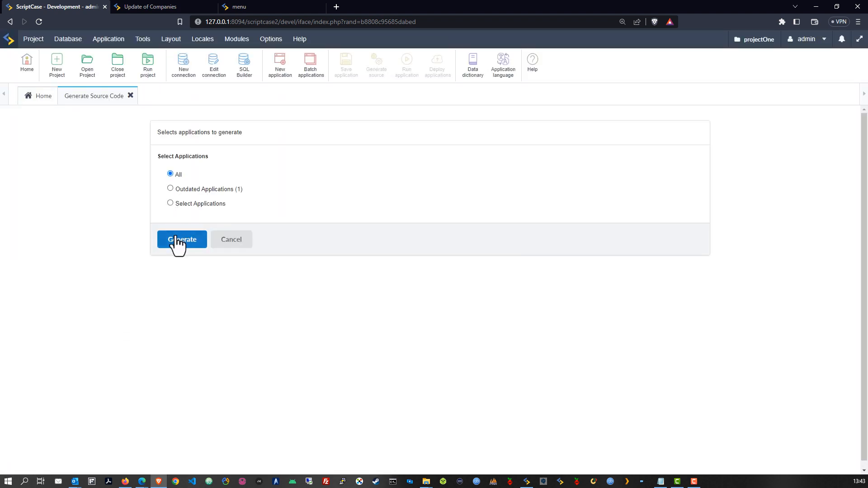
pyautogui.click(181, 239)
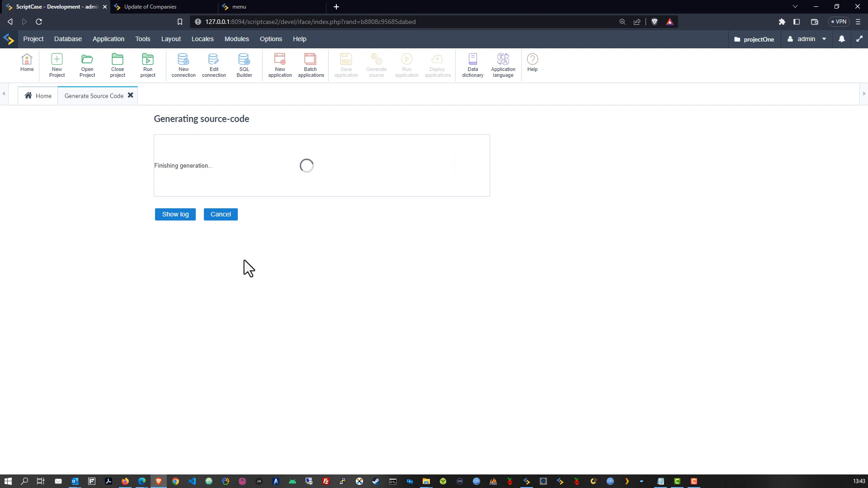
pyautogui.click(310, 215)
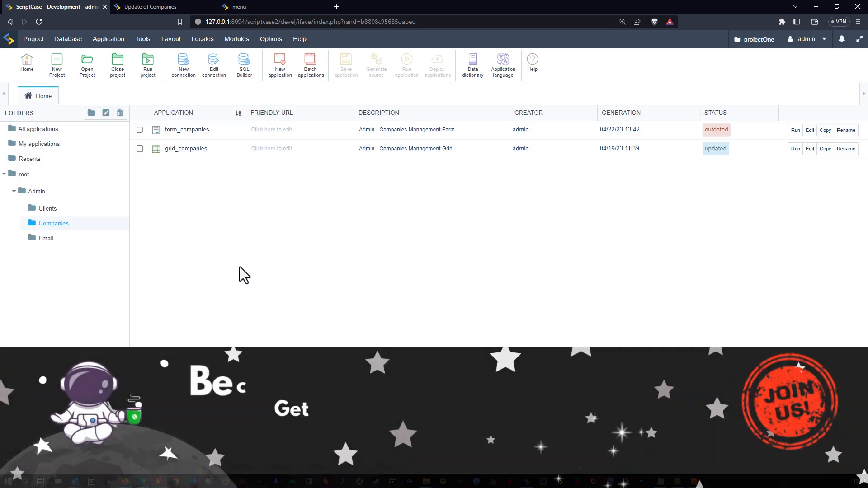
pyautogui.click(23, 175)
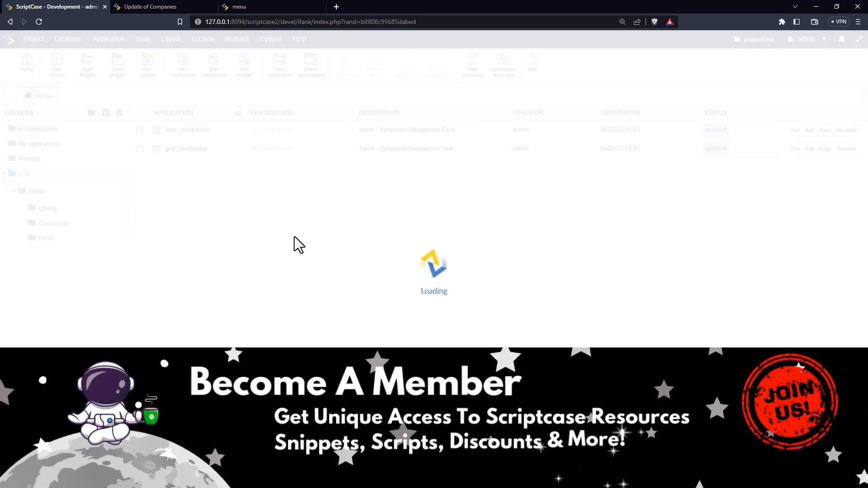
pyautogui.click(795, 166)
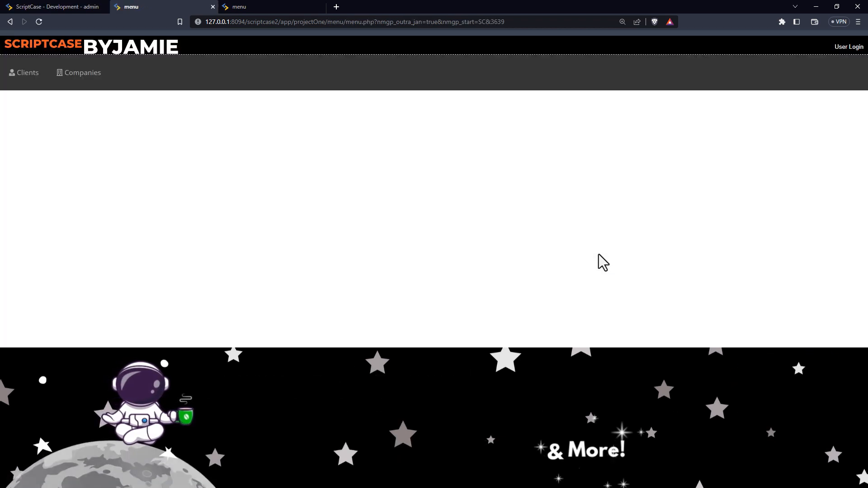
# Step: Choose the Clients entry in the running menu app to list client records
pyautogui.click(25, 73)
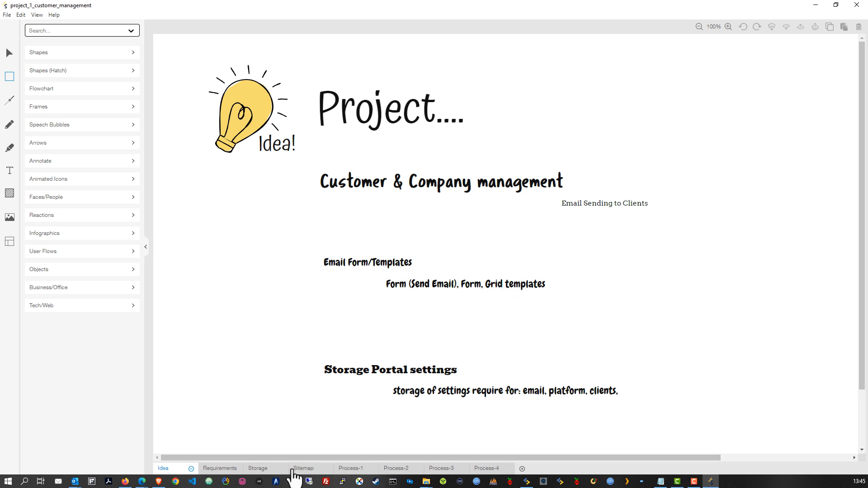
# Step: Show the diagram's Storage page
pyautogui.click(258, 468)
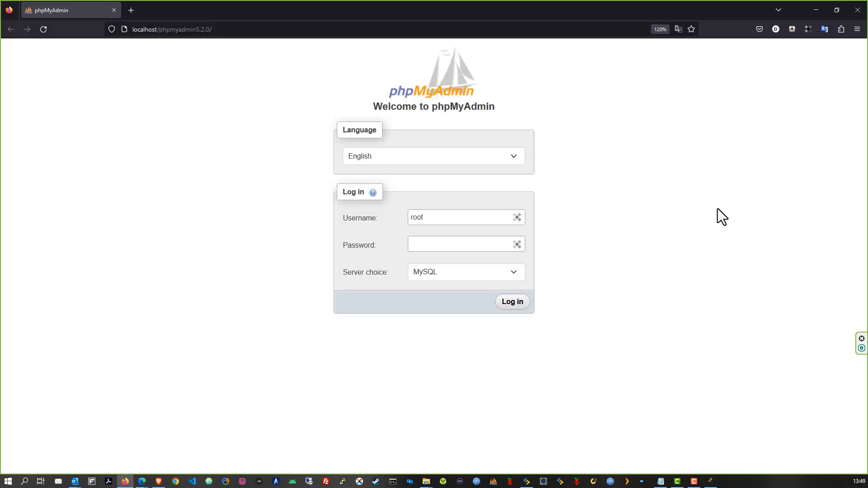
# Step: Log in to phpMyAdmin with the account password and open the project_one database
pyautogui.click(441, 246)
pyautogui.click(513, 301)
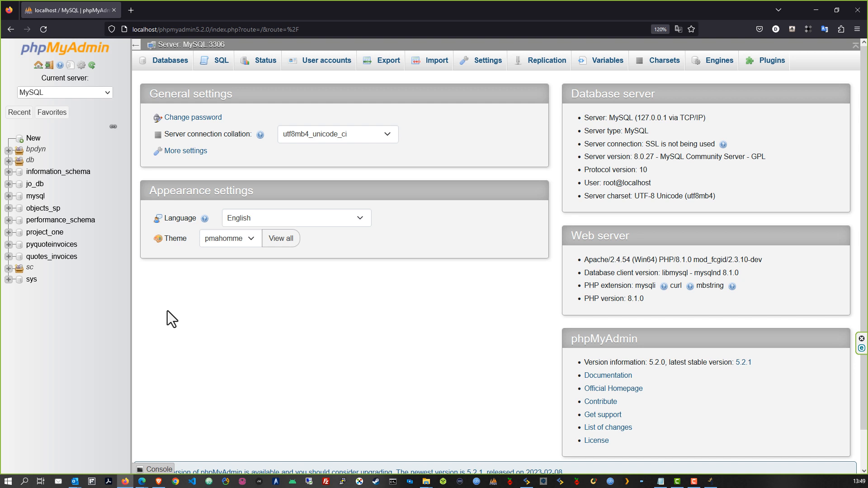
pyautogui.click(45, 232)
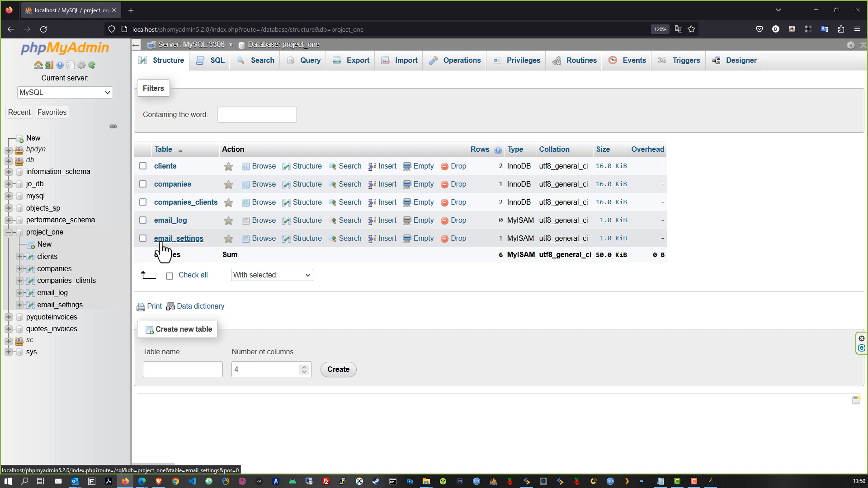
# Step: Browse the empty email_log table, then return to the project_one table list
pyautogui.click(54, 294)
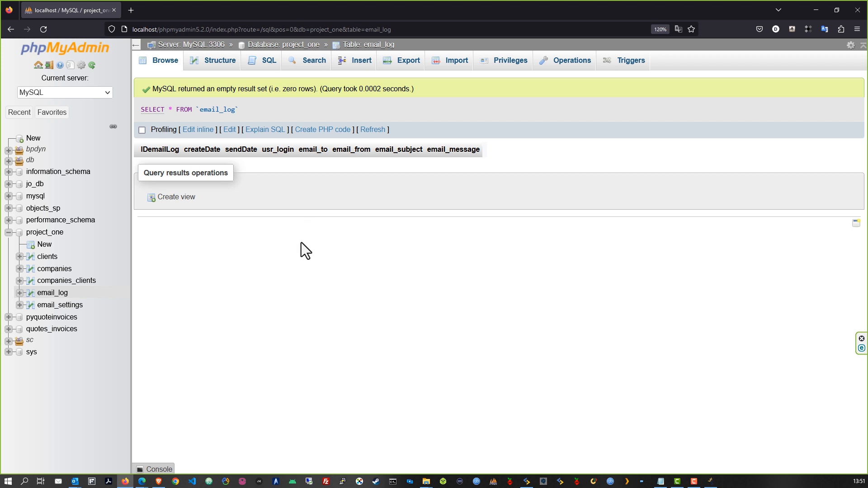
pyautogui.click(45, 232)
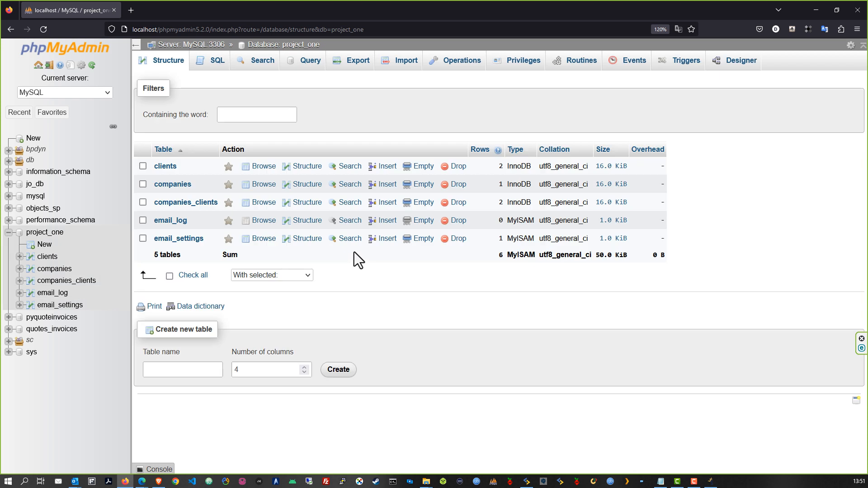
# Step: Name the new project_one table email_tpl and select its column-count field
pyautogui.click(167, 369)
pyautogui.write('email')
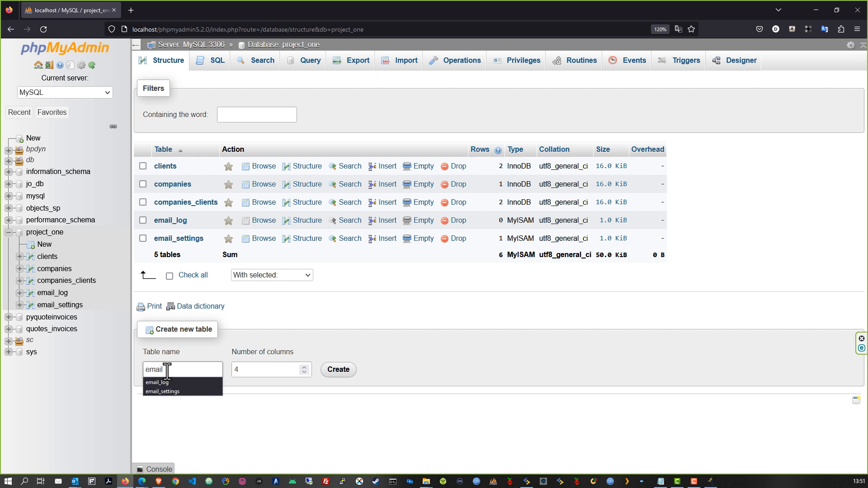
pyautogui.write('_tpl')
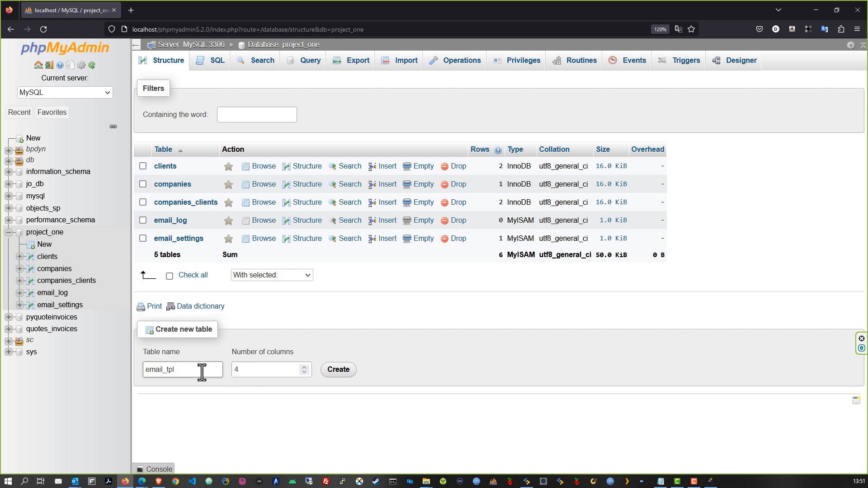
pyautogui.click(264, 369)
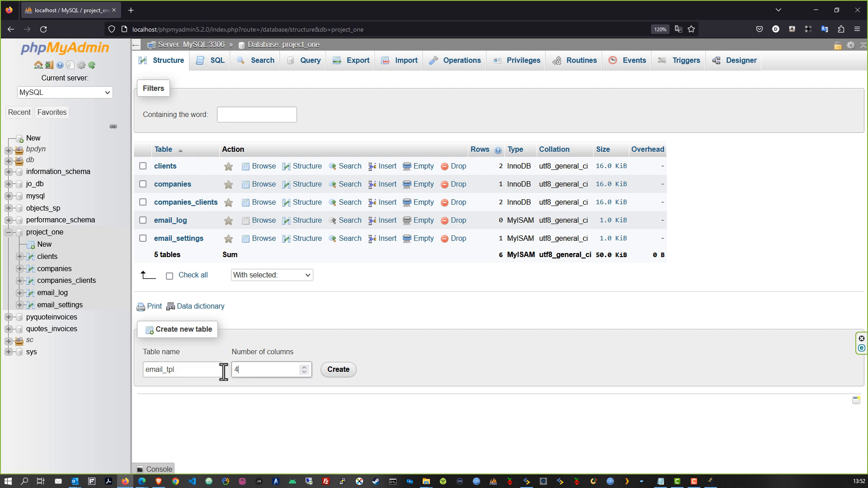
pyautogui.press('Tab')
# Step: Create the five-column email_tpl form and name the first two columns IDemailTPL and email_typeID
pyautogui.write('5')
pyautogui.click(338, 375)
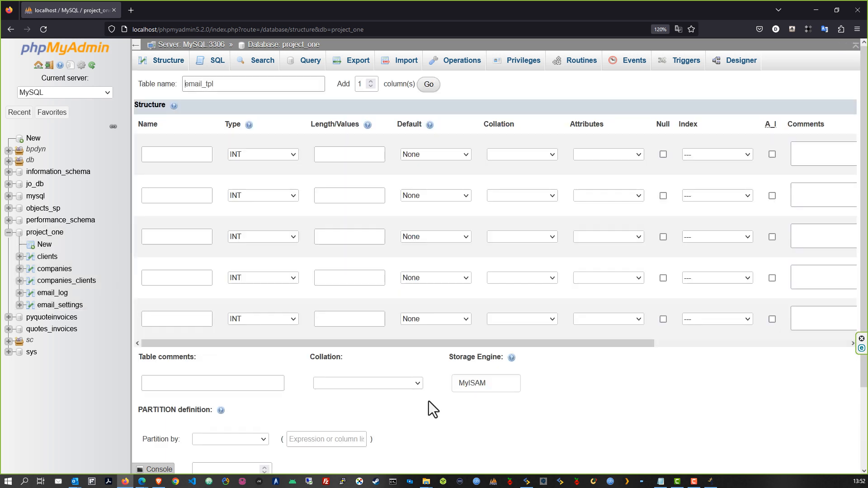
pyautogui.click(170, 157)
pyautogui.write('ID')
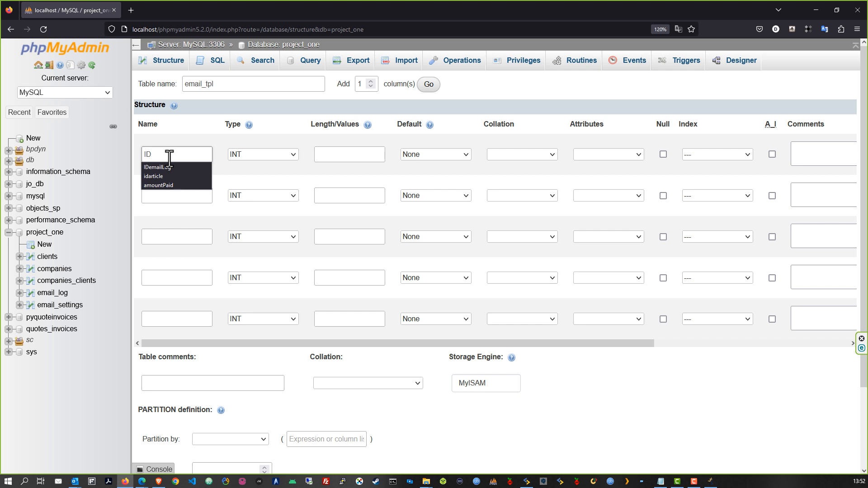
pyautogui.write('emailTPL')
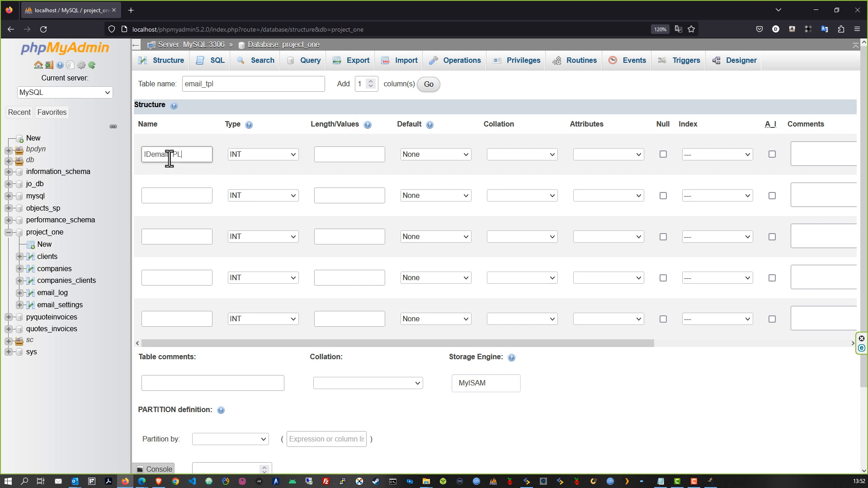
pyautogui.click(170, 197)
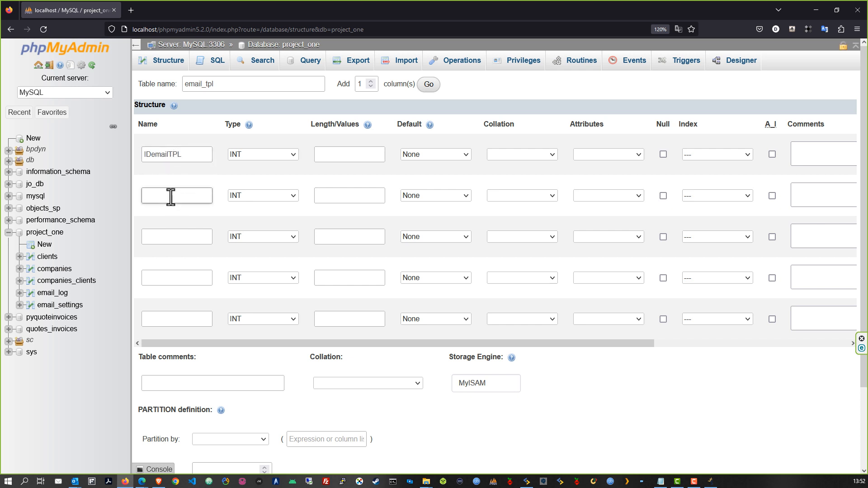
pyautogui.write('email')
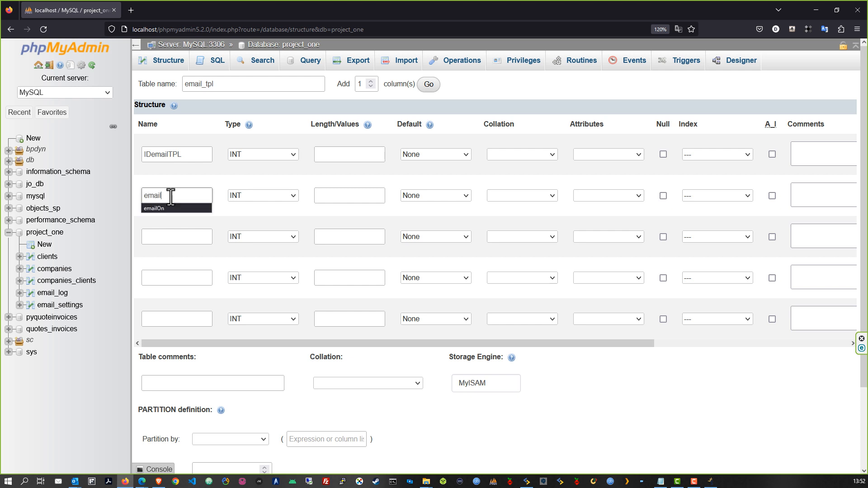
pyautogui.write('_t')
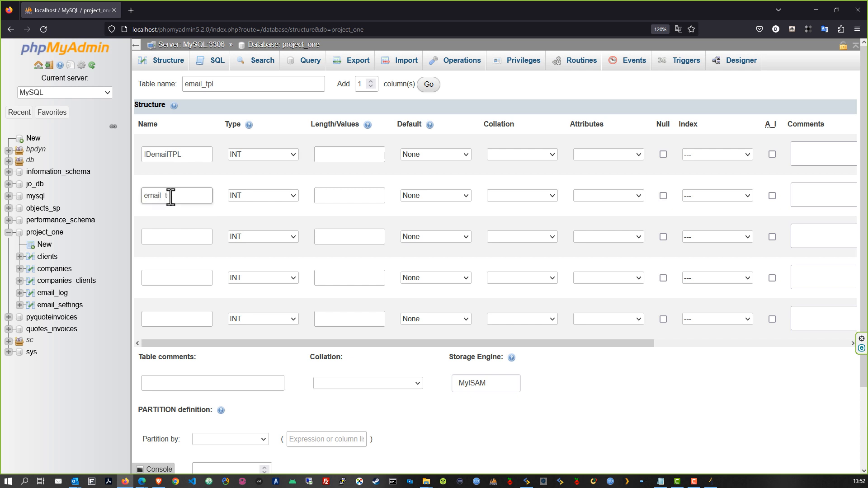
pyautogui.write('ypeID')
# Step: Name the third column tplLastupdate, fixing the typo and capitalization
pyautogui.moveTo(195, 196); pyautogui.dragTo(139, 198)
pyautogui.click(169, 236)
pyautogui.write('email')
pyautogui.press('BackSpace')
pyautogui.press('BackSpace')
pyautogui.press('BackSpace')
pyautogui.press('BackSpace')
pyautogui.press('BackSpace')
pyautogui.write('tpl')
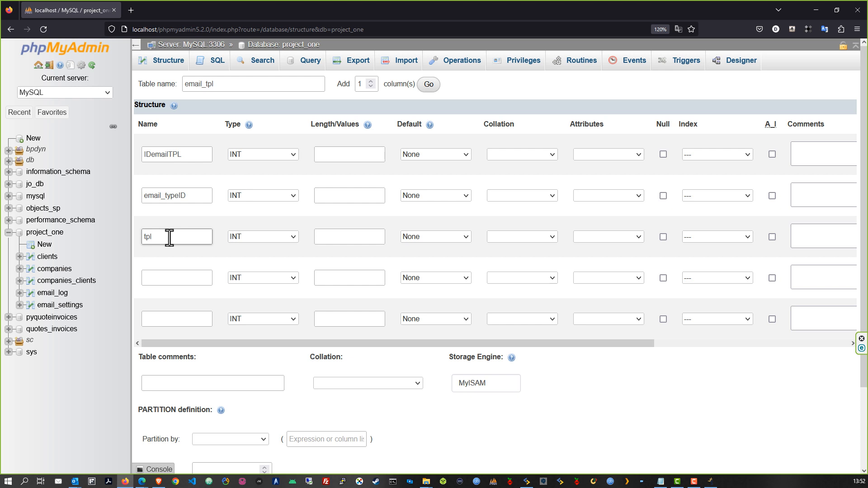
pyautogui.write('lastupdate')
pyautogui.press('BackSpace')
pyautogui.write('L')
pyautogui.click(168, 282)
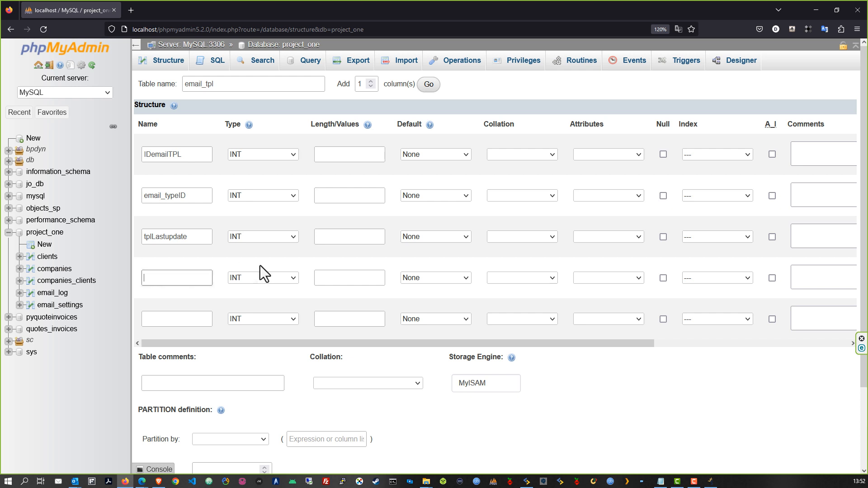
# Step: Clear tplLastupdate, name the fifth column tplActive and the third column tplSubject
pyautogui.doubleClick(199, 236)
pyautogui.press('BackSpace')
pyautogui.click(169, 319)
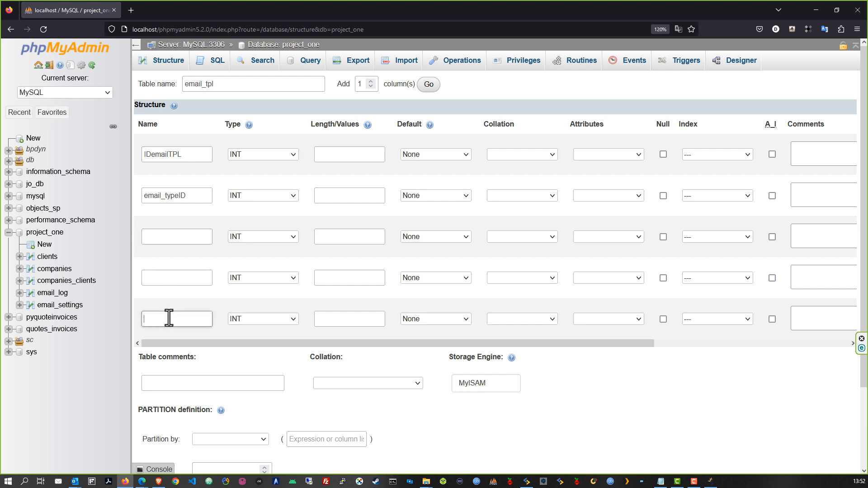
pyautogui.write('tplActive')
pyautogui.click(155, 234)
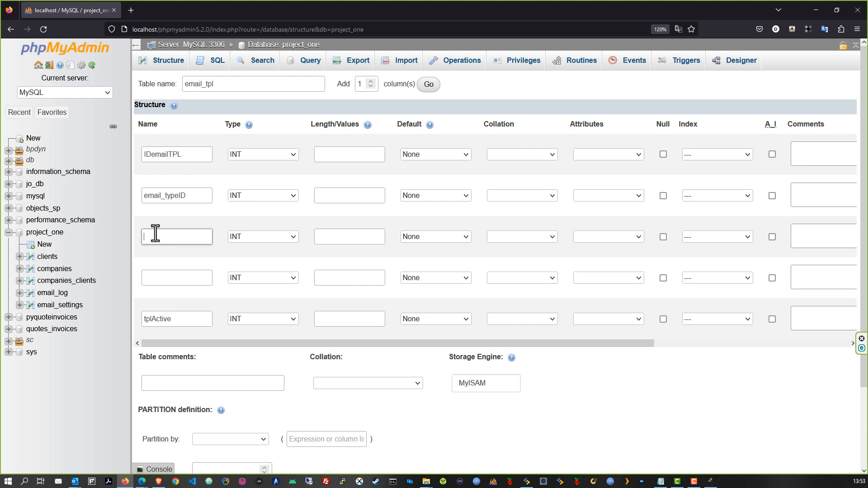
pyautogui.write('tplSubject')
# Step: Name the fourth column tplMessage and make IDemailTPL an auto-increment primary key
pyautogui.click(170, 278)
pyautogui.write('tplMessage')
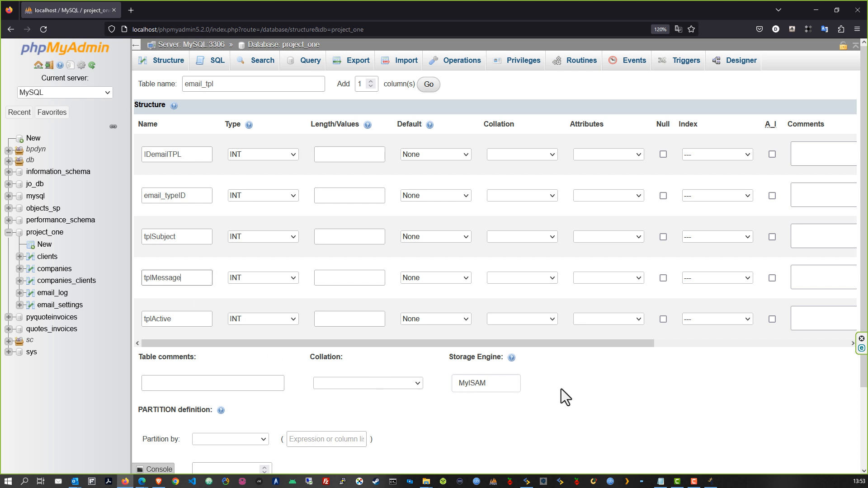
pyautogui.click(333, 154)
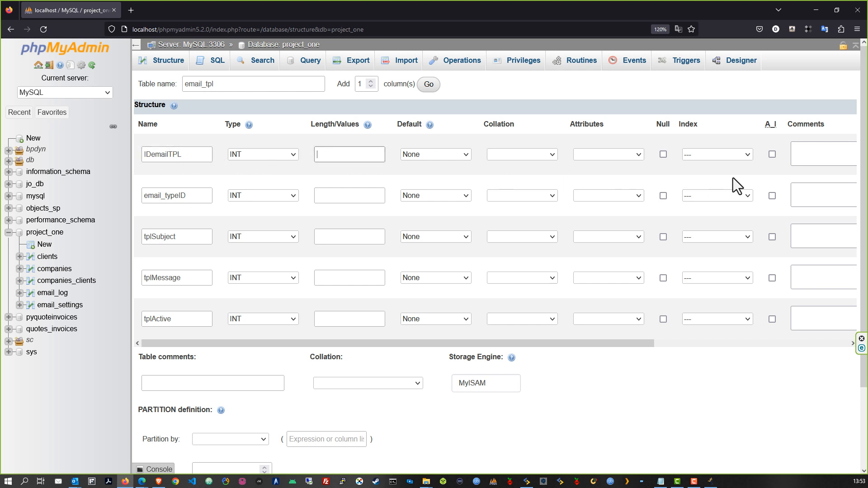
pyautogui.click(772, 154)
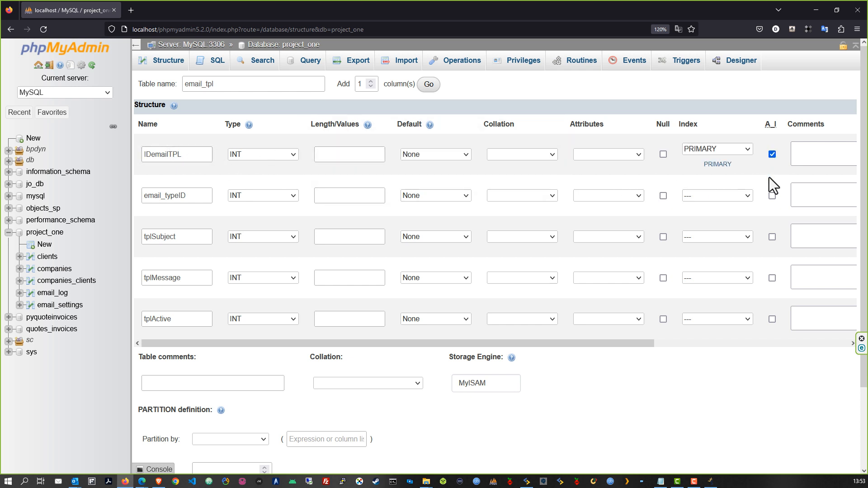
# Step: Set the length of both IDemailTPL and email_typeID to 11
pyautogui.click(333, 154)
pyautogui.write('11')
pyautogui.click(337, 200)
pyautogui.click(326, 197)
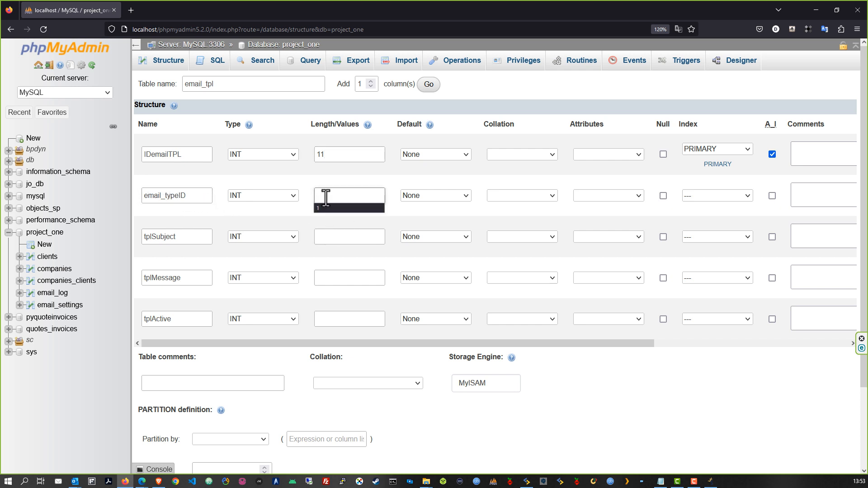
pyautogui.write('11')
pyautogui.click(329, 216)
# Step: Make tplSubject a VARCHAR column and tplMessage a LONGTEXT column
pyautogui.click(283, 237)
pyautogui.click(248, 263)
pyautogui.click(259, 278)
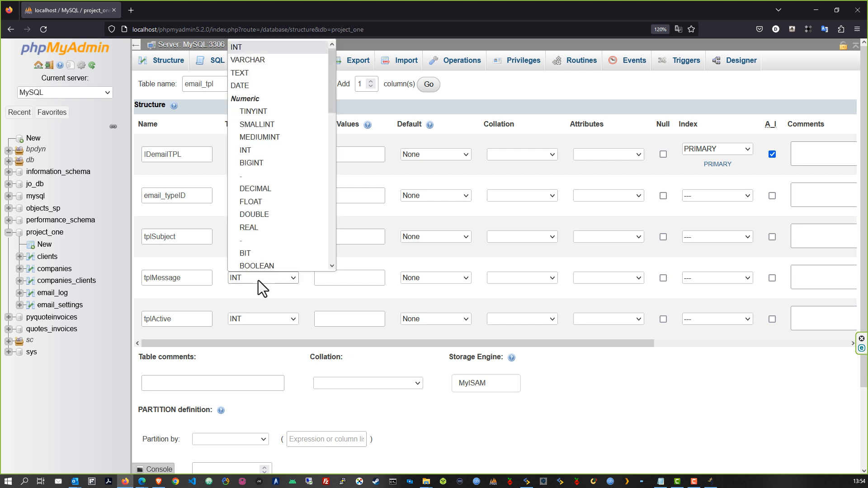
pyautogui.scroll(-3, 332, 102)
pyautogui.moveTo(332, 102); pyautogui.dragTo(331, 185)
pyautogui.click(264, 161)
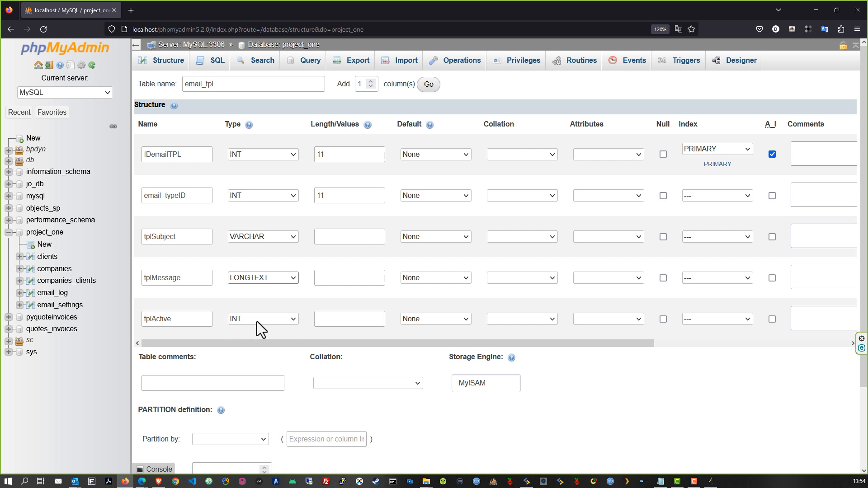
# Step: Give tplActive length 1 and tplSubject length 250
pyautogui.click(350, 320)
pyautogui.write('1')
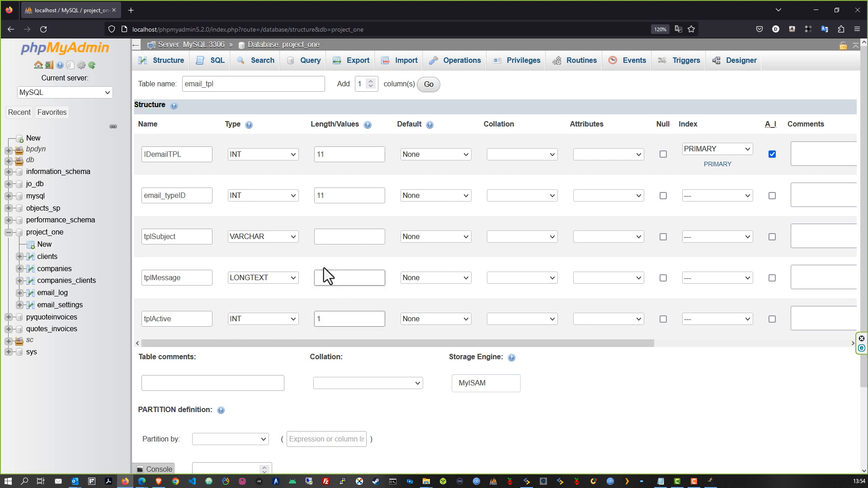
pyautogui.click(329, 237)
pyautogui.write('250')
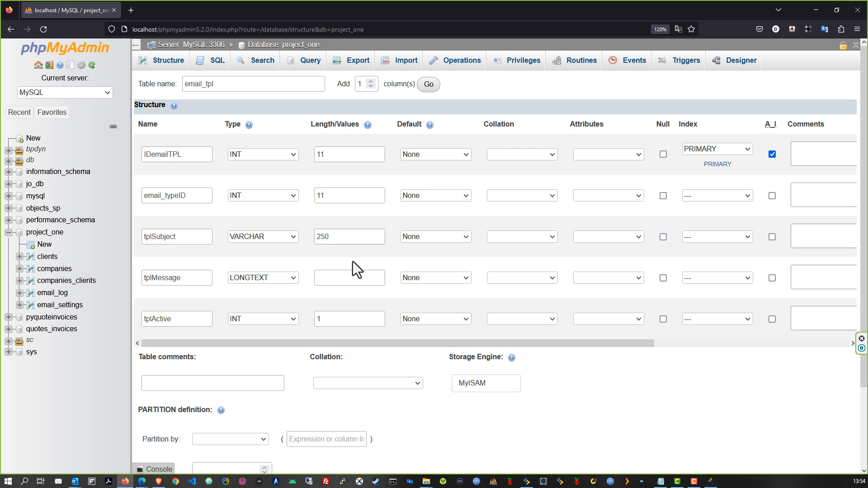
pyautogui.click(332, 238)
# Step: Set tplActive's default to 1 ('As defined') and save the email_tpl table
pyautogui.click(448, 319)
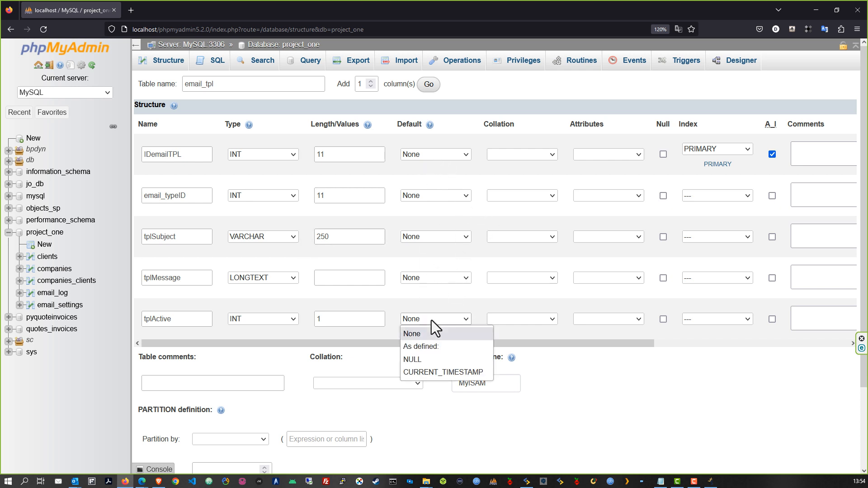
pyautogui.click(421, 347)
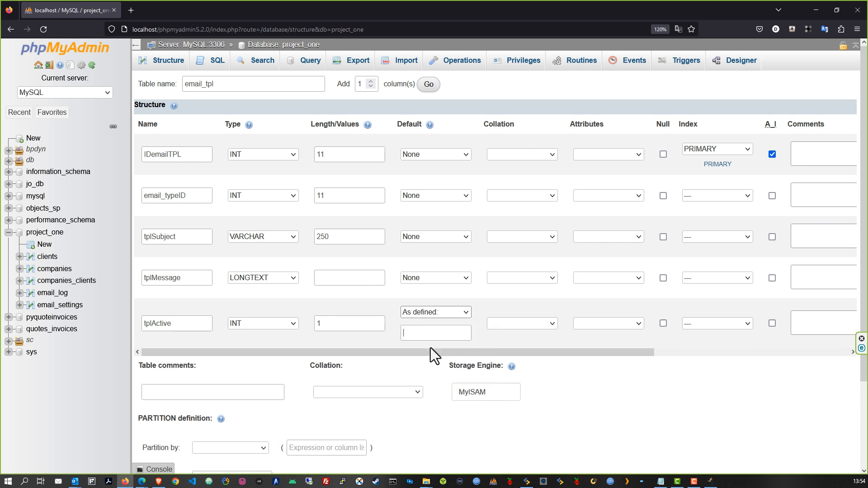
pyautogui.write('1')
pyautogui.click(497, 337)
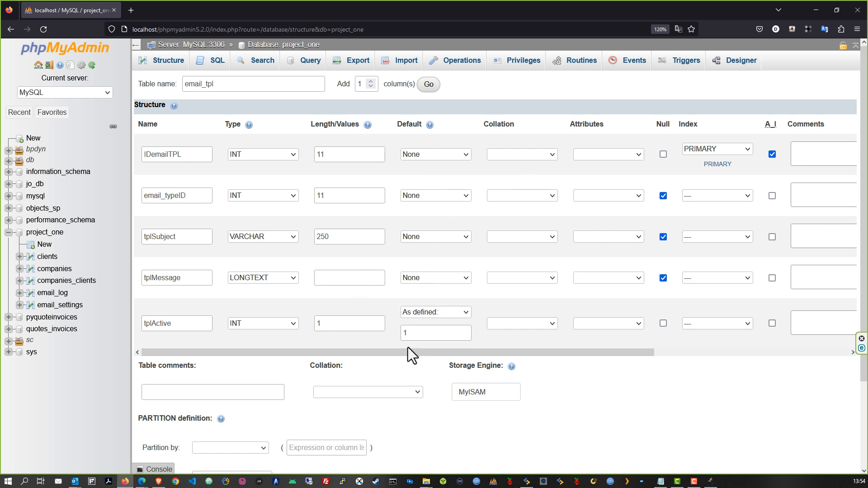
pyautogui.scroll(-2, 407, 347)
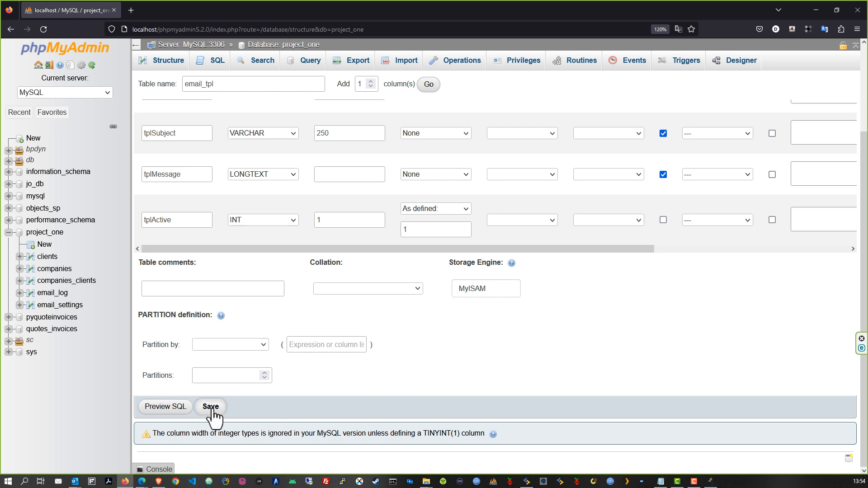
pyautogui.click(211, 407)
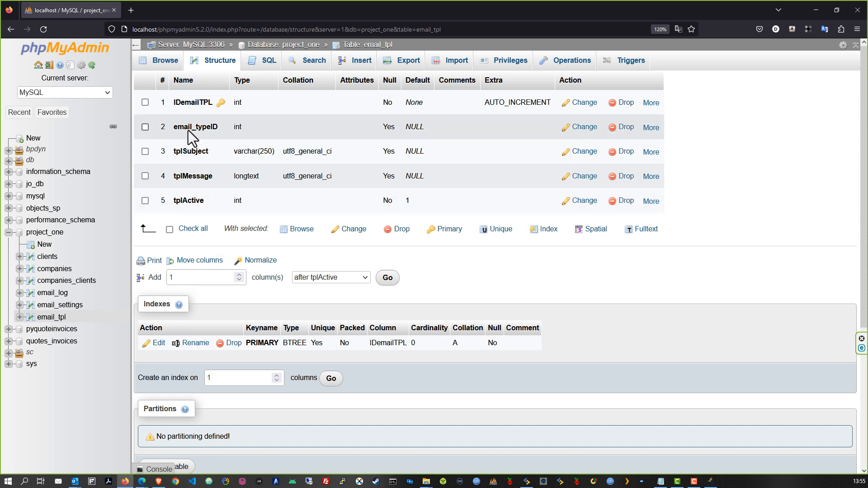
# Step: On email_tpl's Structure page, choose to add one column after IDemailTPL
pyautogui.doubleClick(180, 277)
pyautogui.click(337, 277)
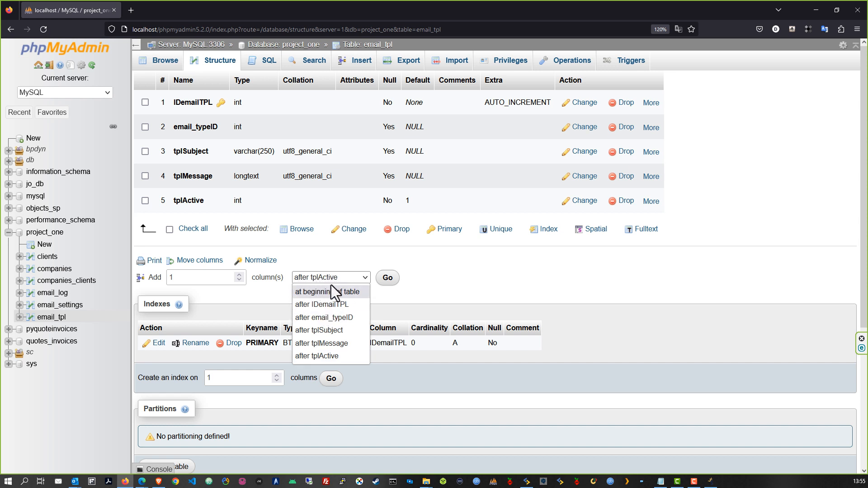
pyautogui.click(322, 306)
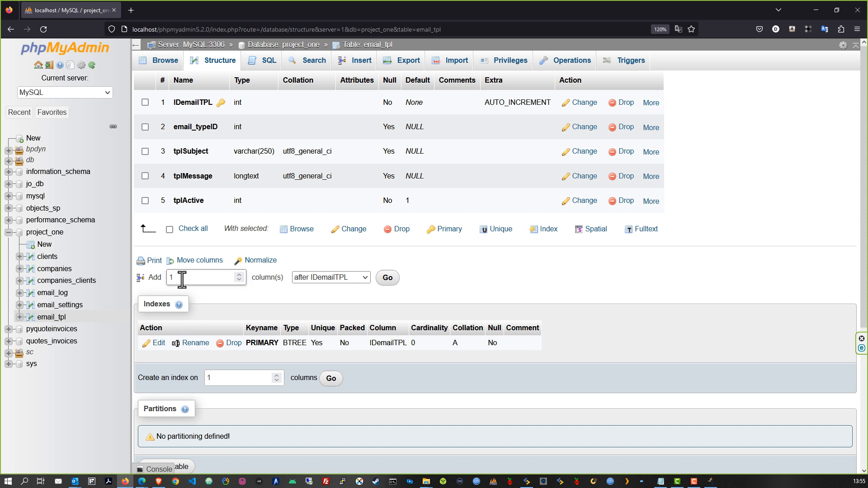
# Step: Add createDate as a nullable DATE column after IDemailTPL and save it
pyautogui.click(390, 278)
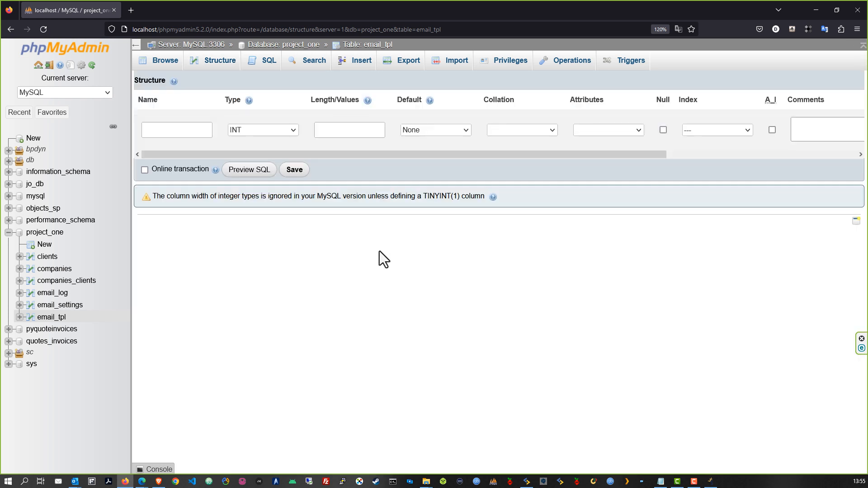
pyautogui.write('createDate')
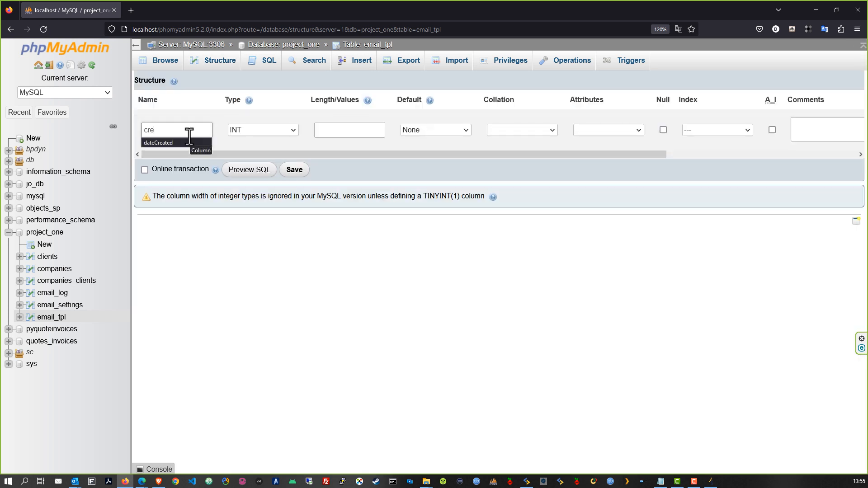
pyautogui.click(284, 128)
pyautogui.click(273, 181)
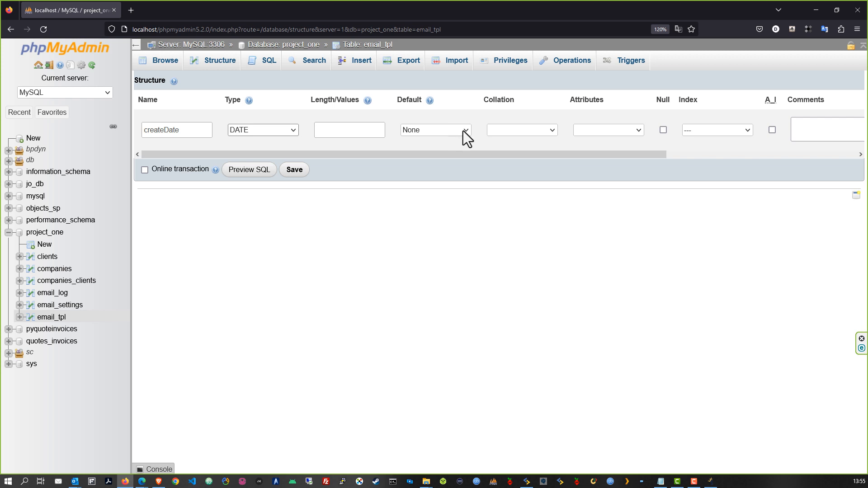
pyautogui.click(663, 130)
pyautogui.click(294, 170)
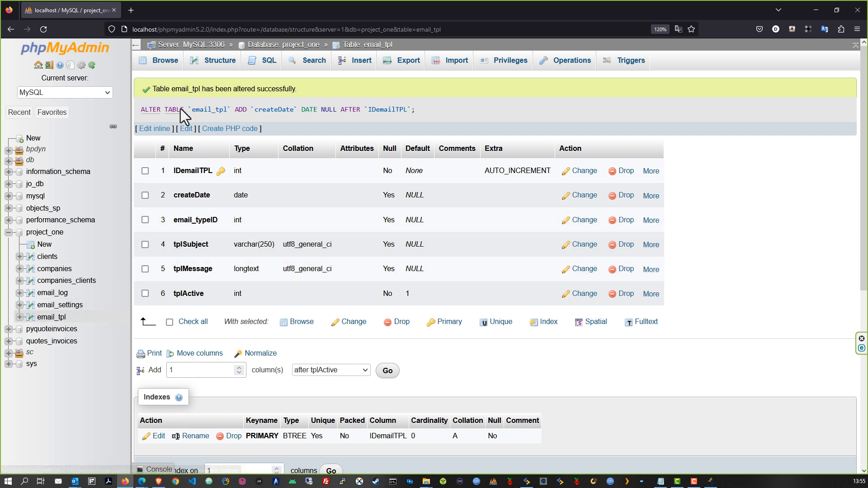
# Step: Create a new project_one table named email_type and open its column form
pyautogui.click(283, 45)
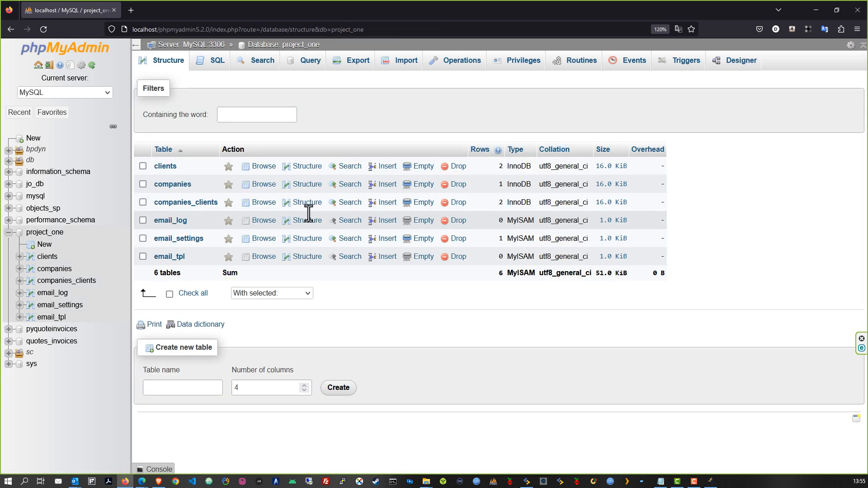
pyautogui.click(185, 388)
pyautogui.write('email_typeID')
pyautogui.moveTo(179, 387); pyautogui.dragTo(193, 388)
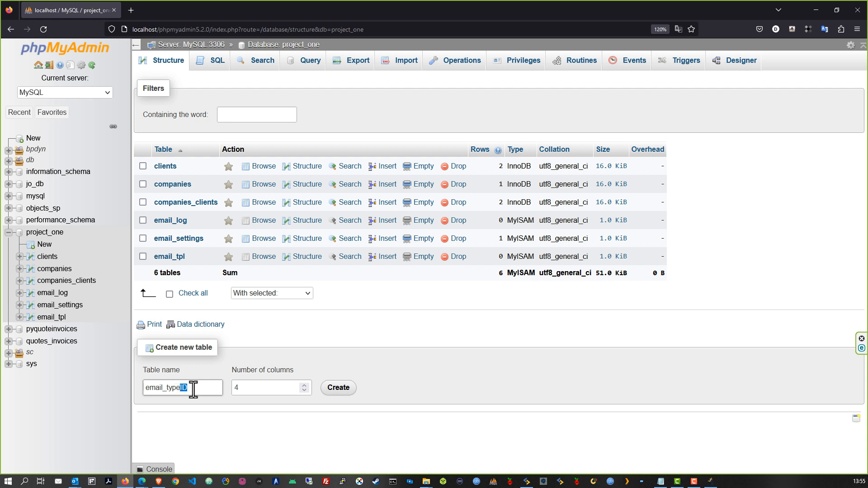
pyautogui.press('BackSpace')
pyautogui.click(252, 388)
pyautogui.doubleClick(234, 388)
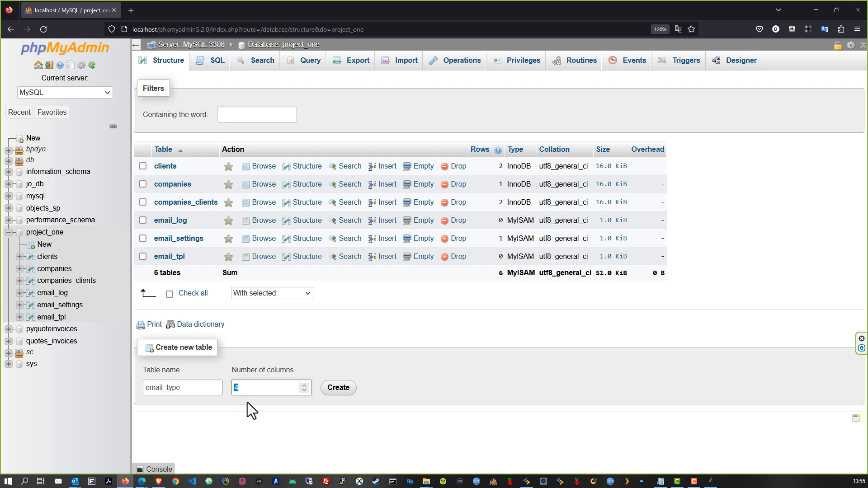
pyautogui.click(343, 387)
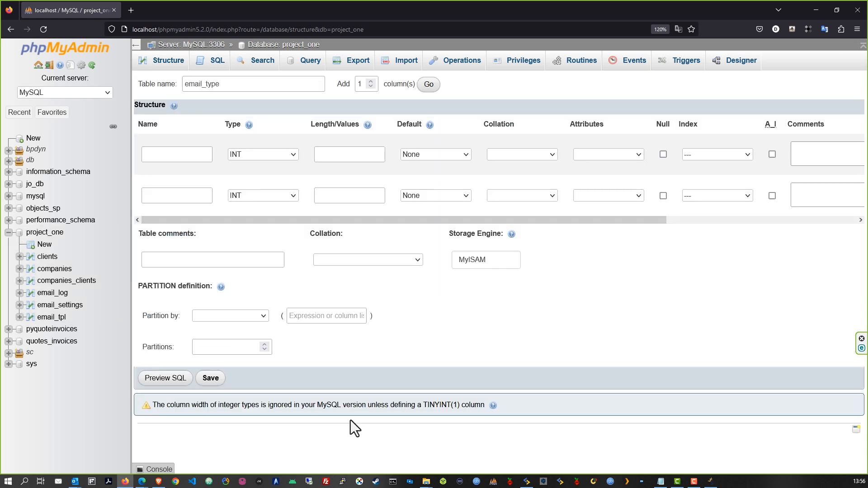
# Step: Define the first column email_typeID with length 11
pyautogui.click(168, 152)
pyautogui.write('email_typeID')
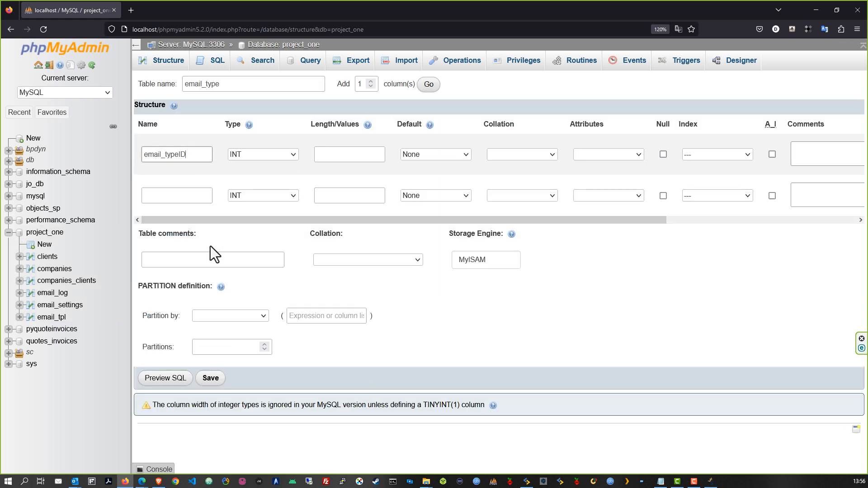
pyautogui.click(339, 152)
pyautogui.write('11')
# Step: Add nullable emailType VARCHAR(250), make email_typeID auto-increment primary key, and save
pyautogui.click(171, 195)
pyautogui.write('emailType')
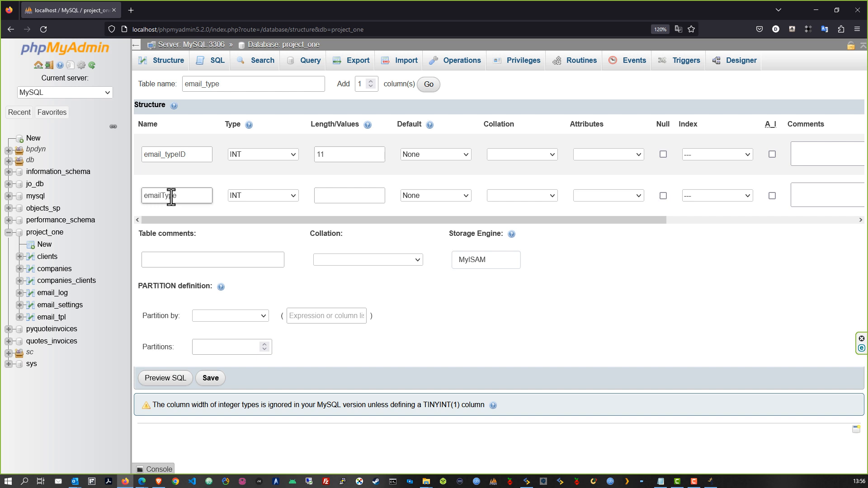
pyautogui.click(263, 196)
pyautogui.click(254, 219)
pyautogui.click(339, 196)
pyautogui.write('250')
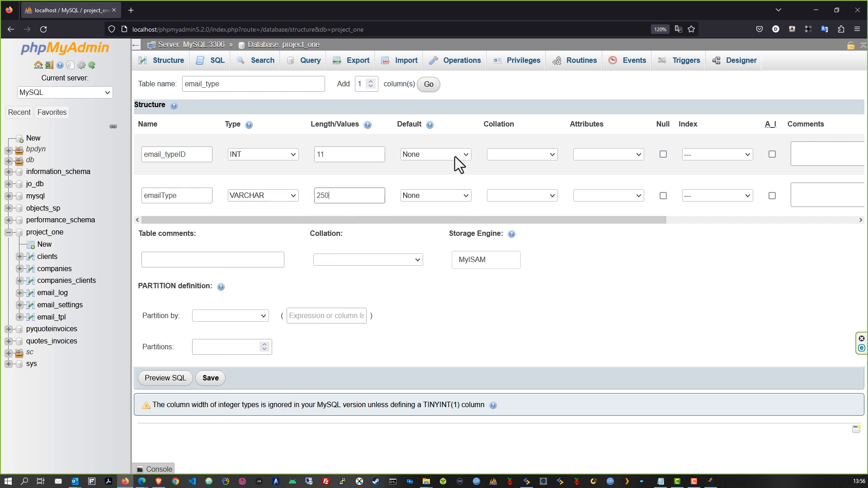
pyautogui.click(663, 196)
pyautogui.click(770, 155)
pyautogui.click(210, 378)
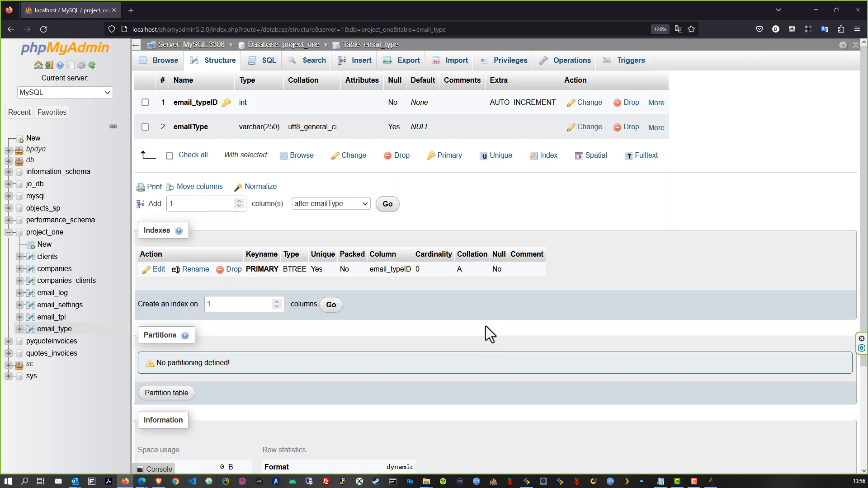
# Step: Browse the email_tpl rows, then the still-empty email_type table in phpMyAdmin
pyautogui.click(51, 318)
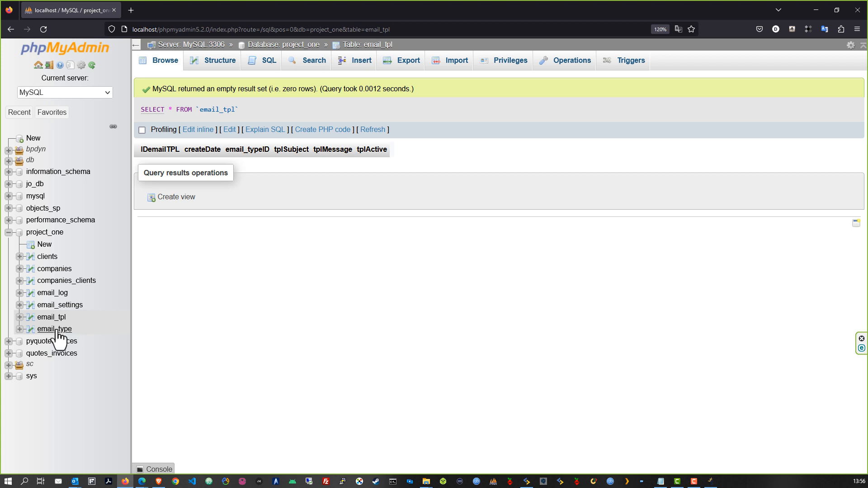
pyautogui.click(57, 330)
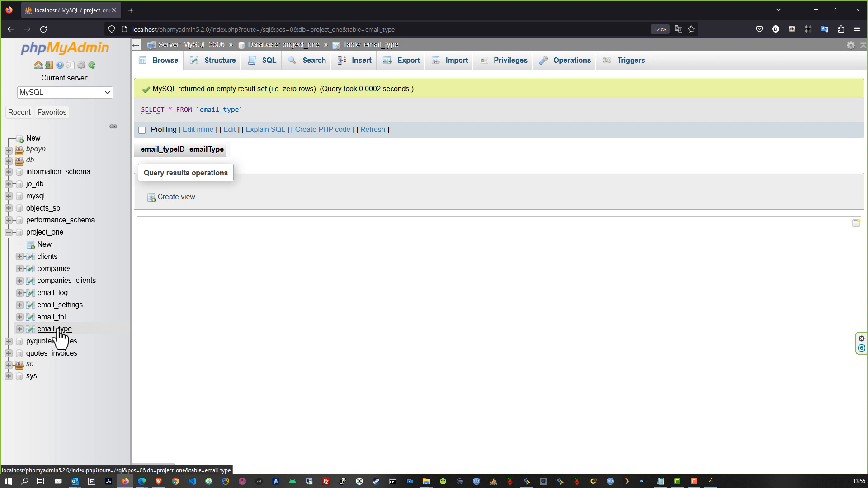
pyautogui.click(142, 482)
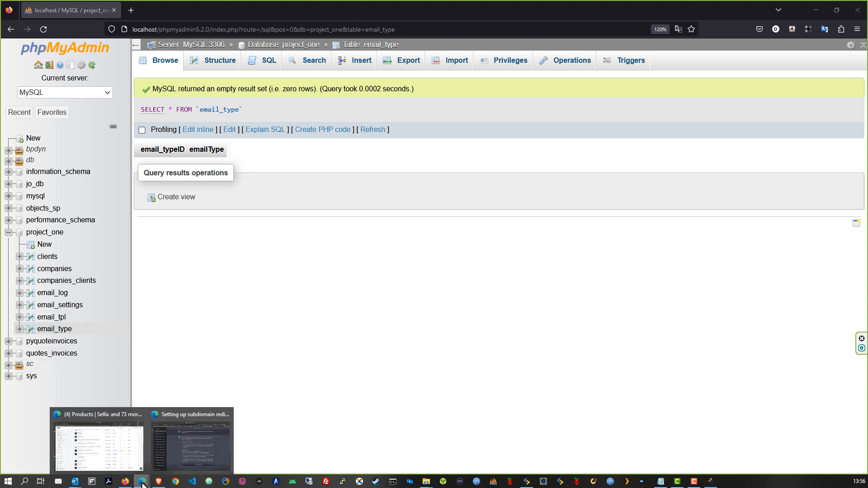
# Step: Return to ScriptCase and open the Admin Email folder showing control_client_email
pyautogui.click(158, 482)
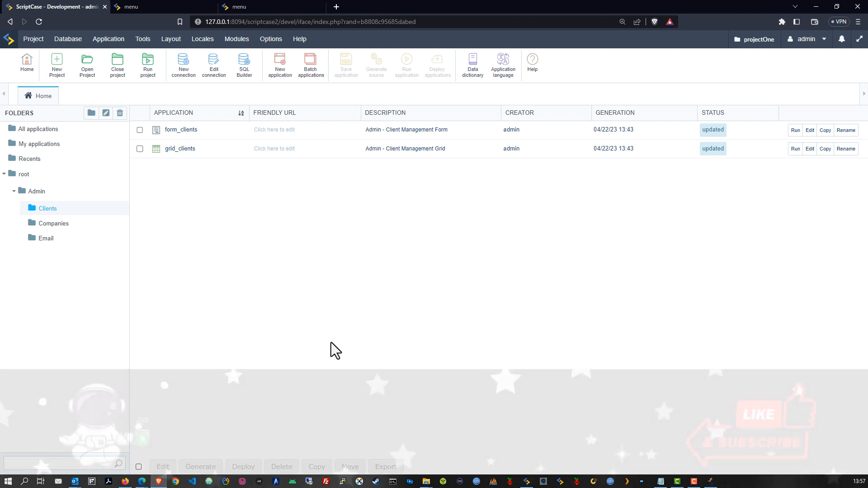
pyautogui.click(58, 238)
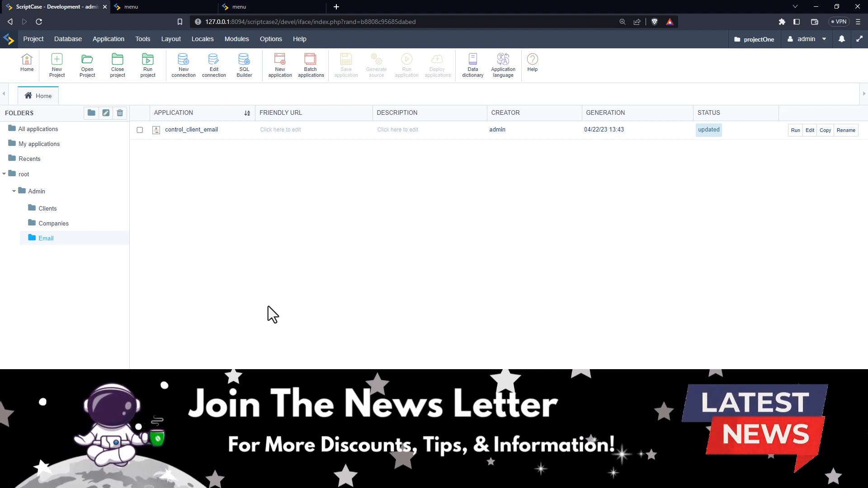
# Step: Batch-create applications for email_log, email_settings, email_tpl and email_type after refreshing the project_one tables
pyautogui.click(120, 39)
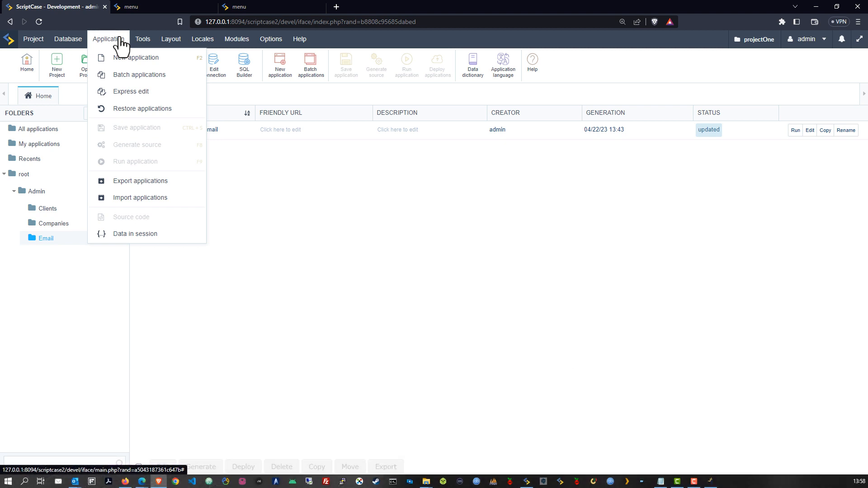
pyautogui.click(131, 75)
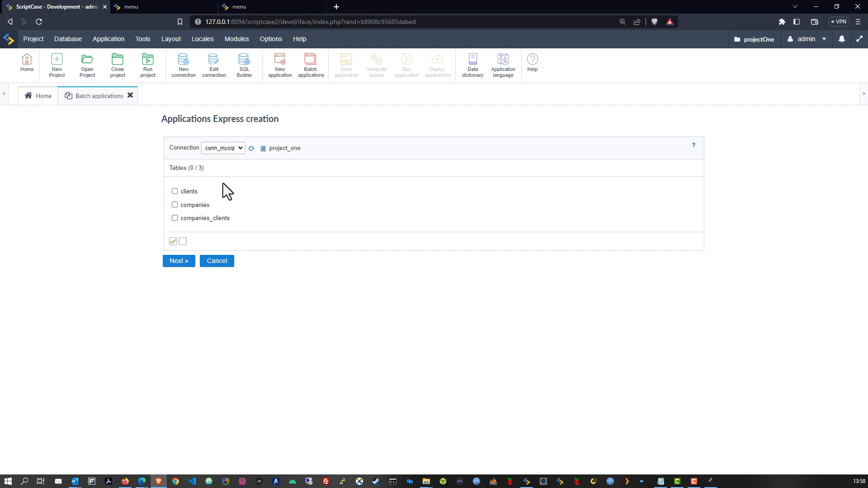
pyautogui.click(251, 149)
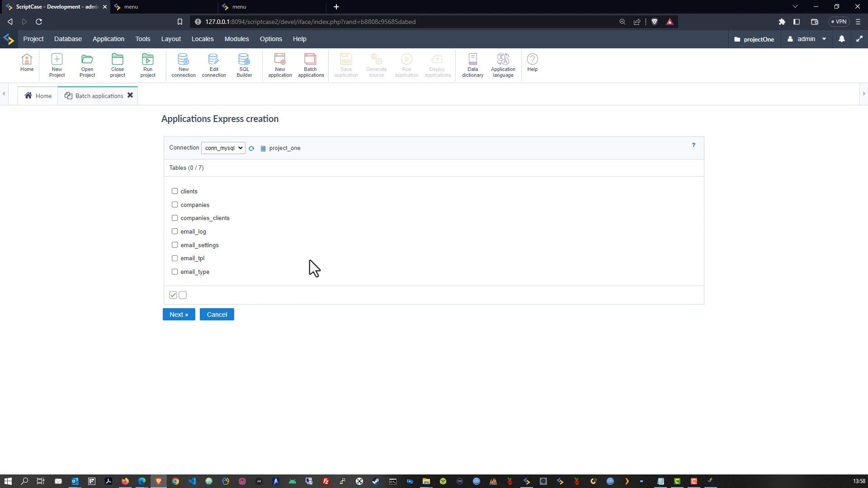
pyautogui.click(175, 271)
pyautogui.click(175, 258)
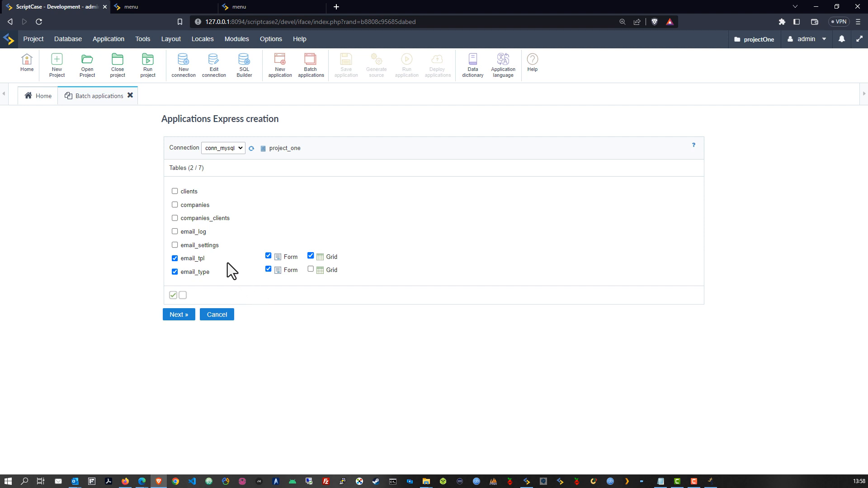
pyautogui.click(175, 245)
pyautogui.click(175, 231)
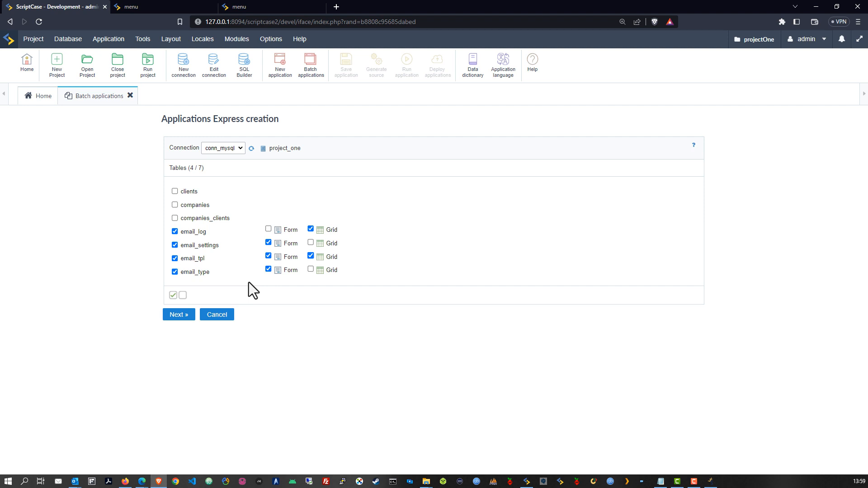
pyautogui.click(175, 316)
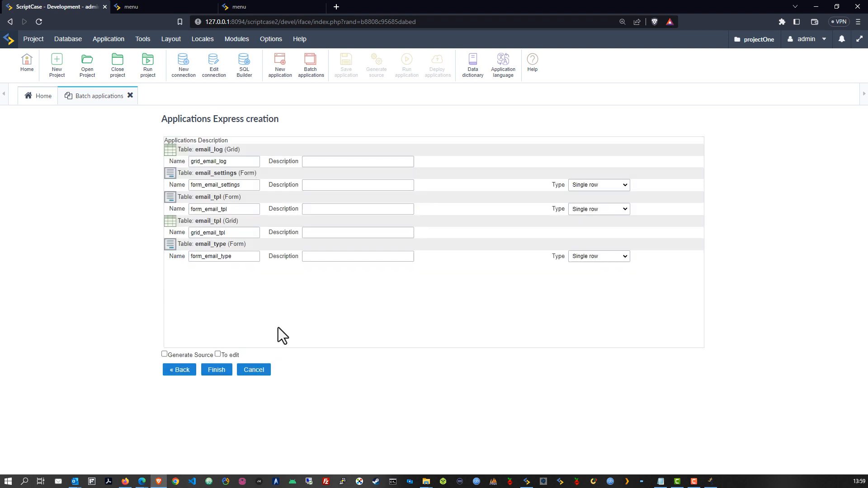
# Step: Describe email_log as 'Log' and copy the 'Admin - ' prefix into the other descriptions
pyautogui.click(324, 162)
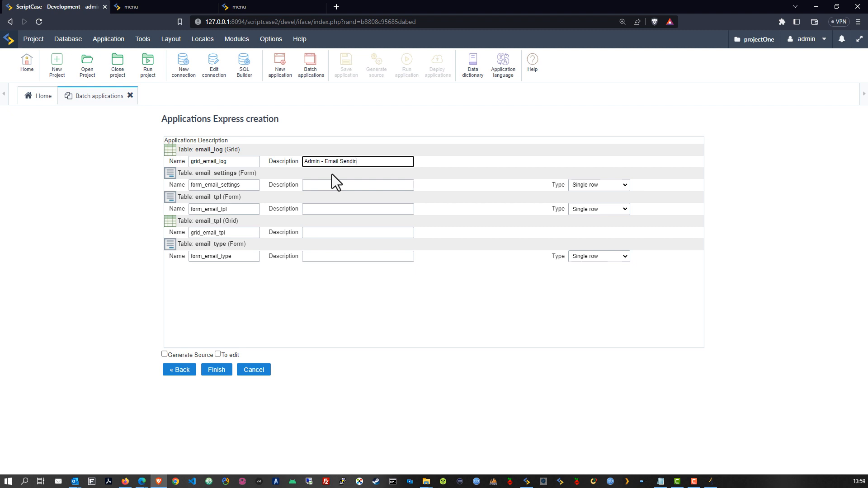
pyautogui.write('Log')
pyautogui.moveTo(326, 161); pyautogui.dragTo(296, 162)
pyautogui.hotkey('ctrl', 'c')
pyautogui.click(365, 185)
pyautogui.hotkey('ctrl', 'v')
pyautogui.click(310, 209)
pyautogui.hotkey('ctrl', 'v')
pyautogui.click(316, 233)
pyautogui.hotkey('ctrl', 'v')
pyautogui.click(320, 256)
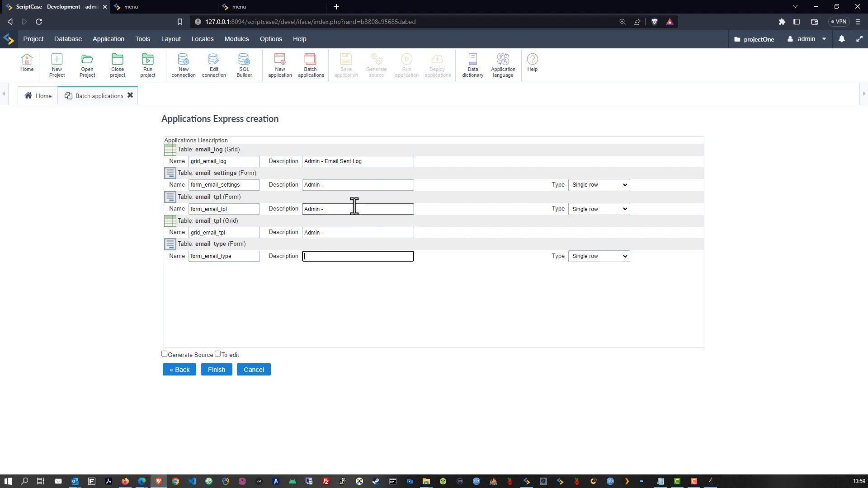
# Step: Name the apps Email Settings, Email TemplatesForm, Email Templates List and Admin - Email Template Types
pyautogui.click(339, 185)
pyautogui.write('Em')
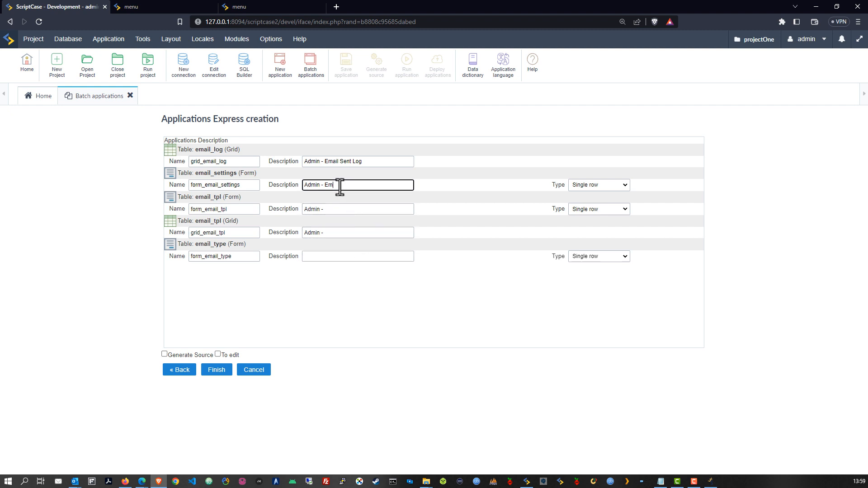
pyautogui.write('ail Settings')
pyautogui.click(368, 210)
pyautogui.write('Email T')
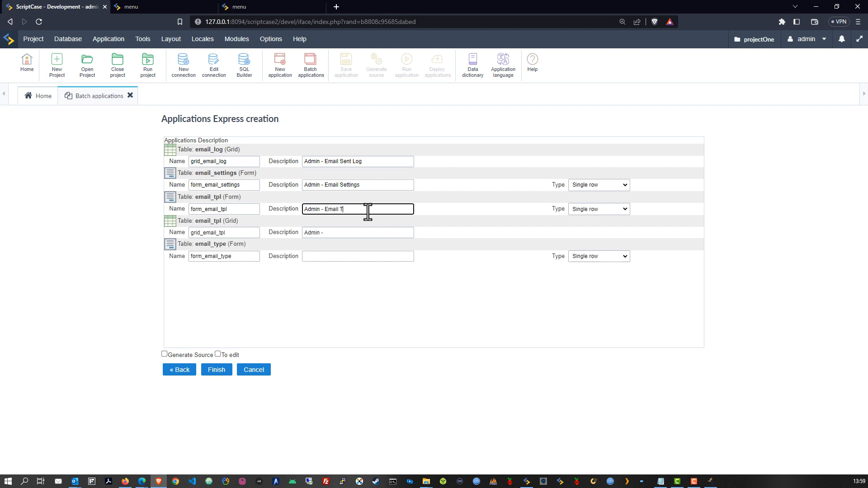
pyautogui.write('emplatesForm')
pyautogui.click(358, 234)
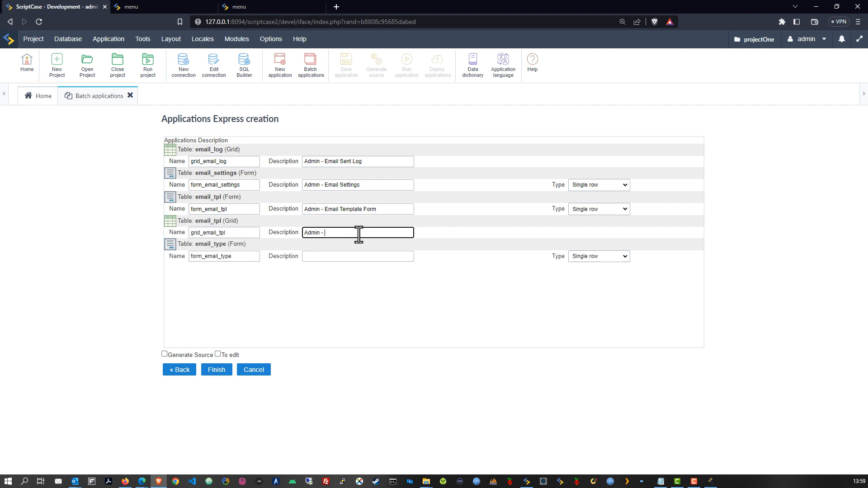
pyautogui.write('Email Templates List')
pyautogui.click(335, 255)
pyautogui.write('Admin - Email Templat')
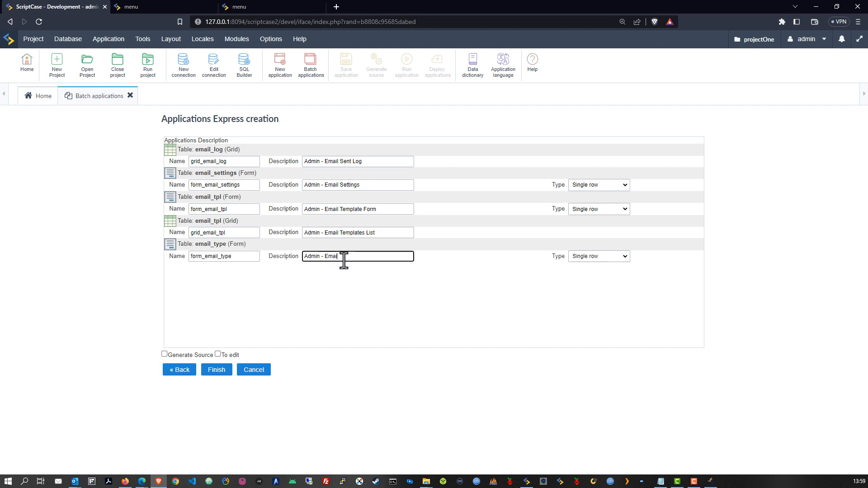
pyautogui.write('e Types')
pyautogui.click(356, 302)
# Step: Set the email_type form's type to Multiple rows
pyautogui.click(584, 257)
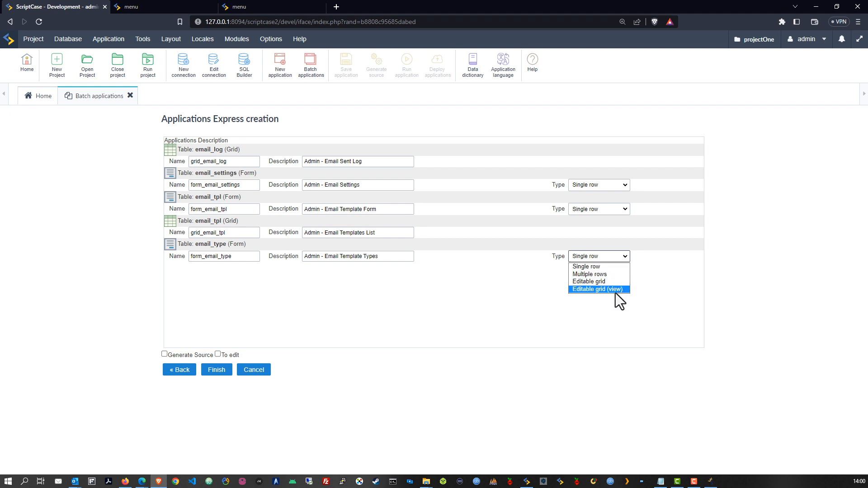
pyautogui.click(587, 274)
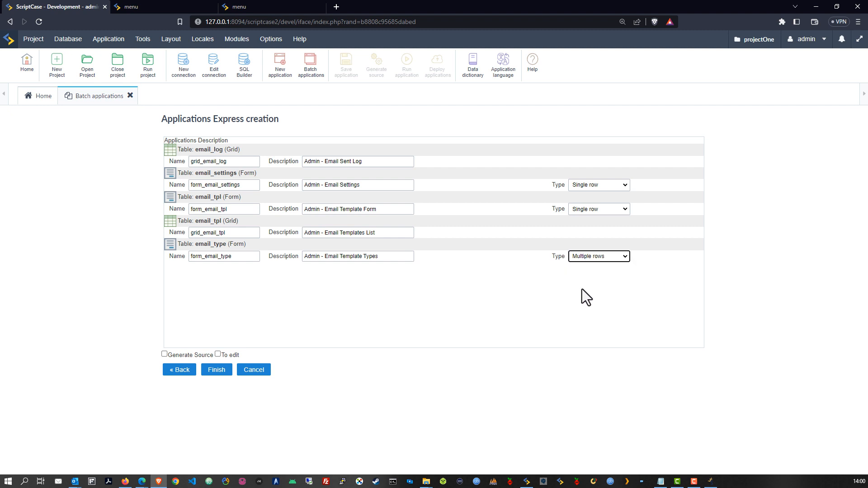
pyautogui.click(581, 289)
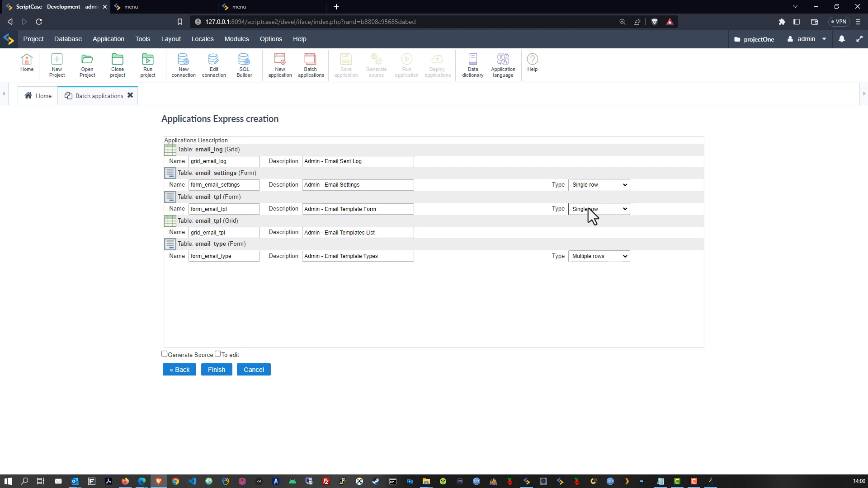
pyautogui.click(349, 184)
# Step: Generate the five email applications and open the form_email_settings editor
pyautogui.click(218, 370)
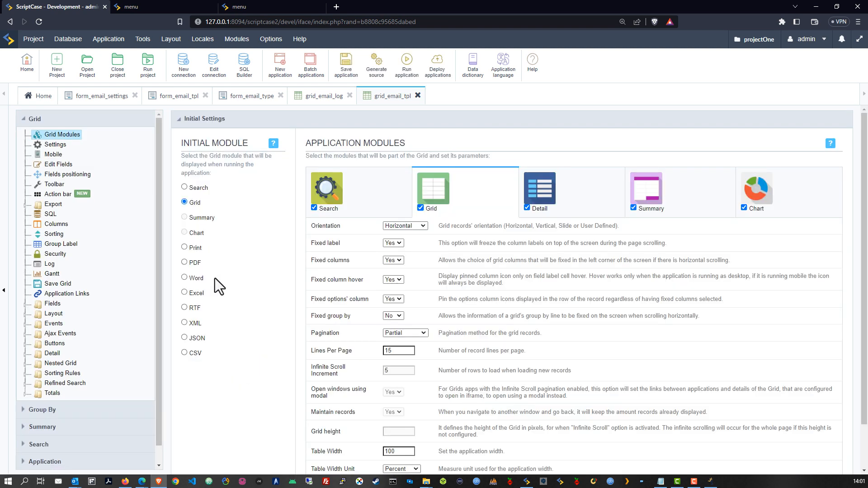
pyautogui.click(87, 101)
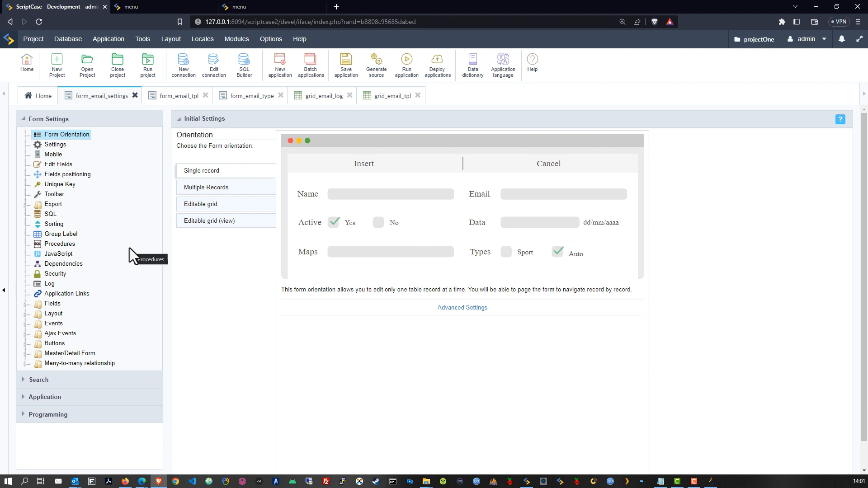
# Step: Mark IDsett as primary key in form_email_settings' SQL settings, save, and run it
pyautogui.click(55, 215)
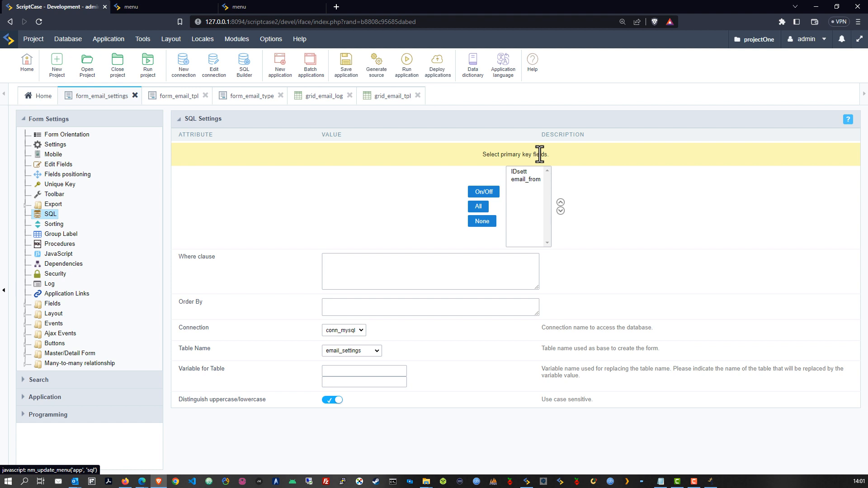
pyautogui.click(524, 172)
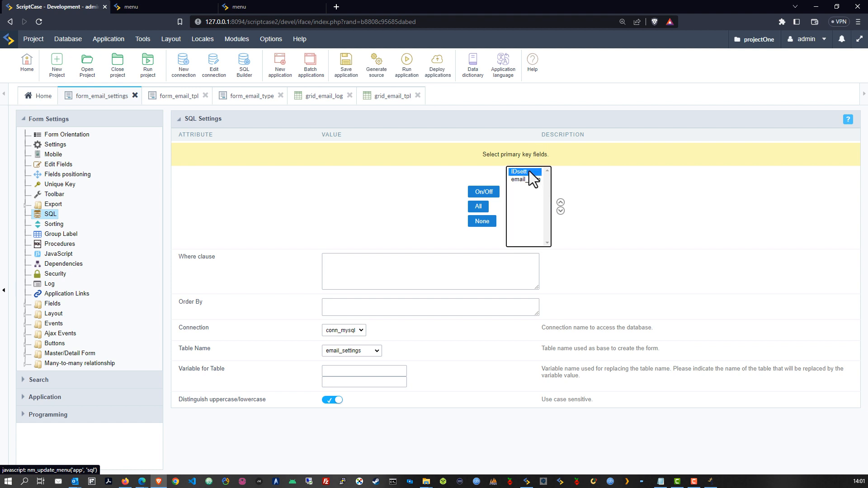
pyautogui.click(482, 193)
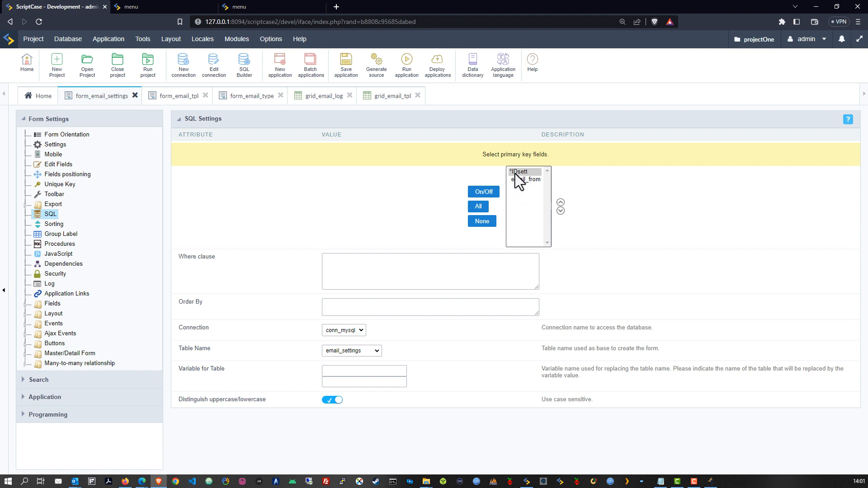
pyautogui.click(481, 193)
pyautogui.click(480, 194)
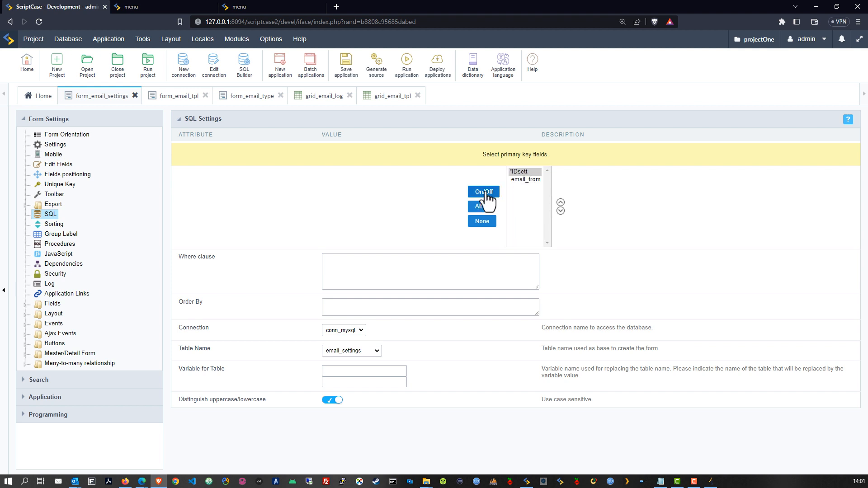
pyautogui.click(341, 68)
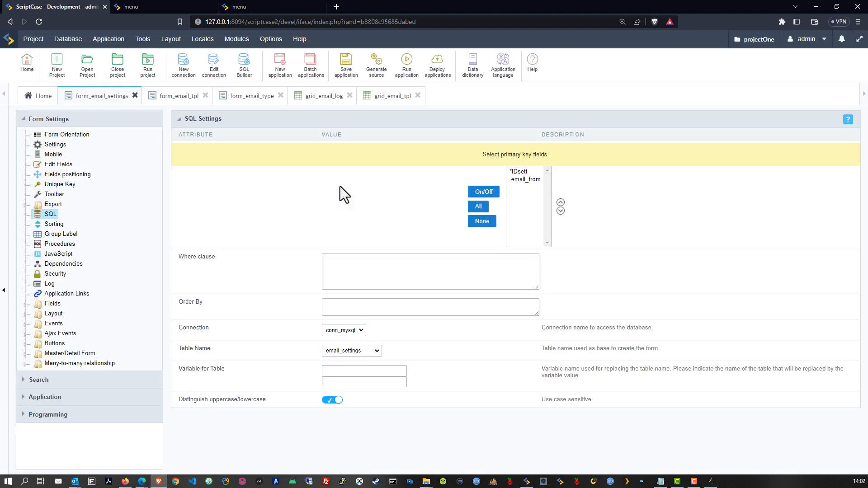
pyautogui.click(406, 62)
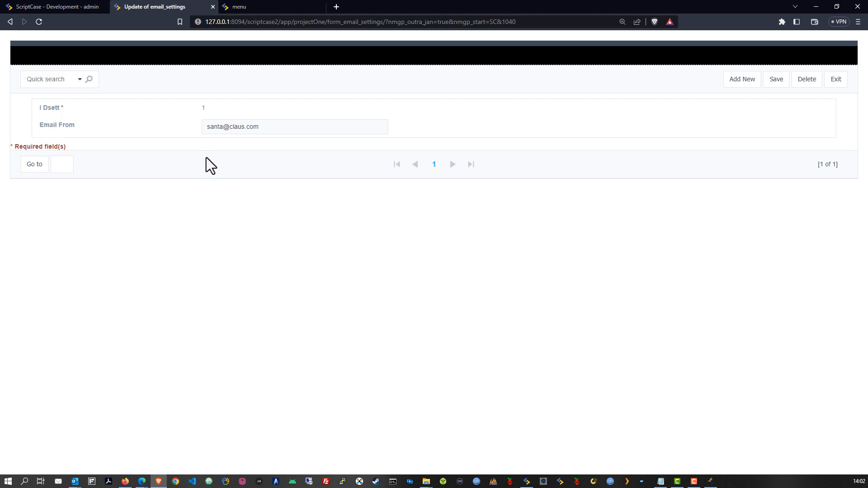
# Step: Go back to the ScriptCase Development tab after checking the single-record form
pyautogui.click(56, 8)
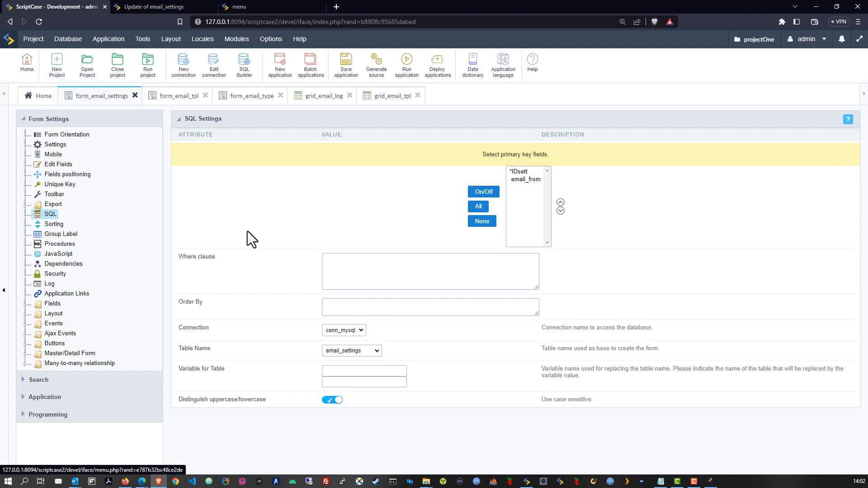
# Step: Give form_email_settings Top vertical alignment and 100% width inputs, then save it
pyautogui.click(55, 145)
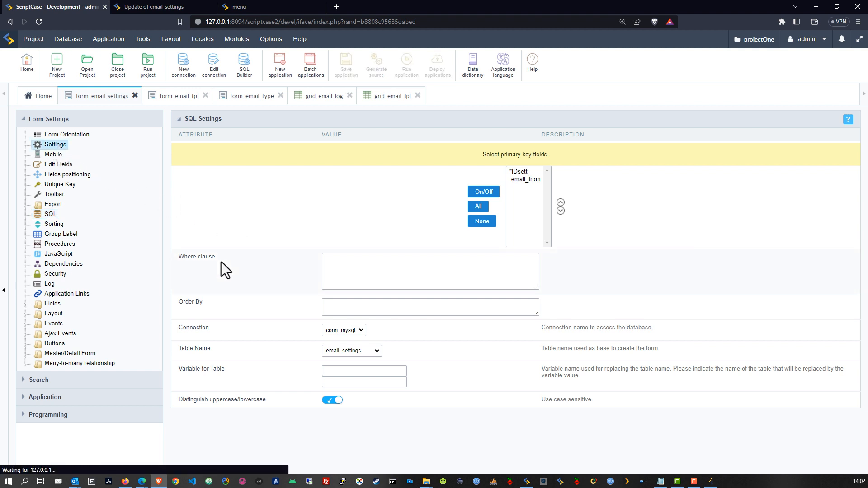
pyautogui.click(339, 208)
pyautogui.click(332, 225)
pyautogui.click(332, 281)
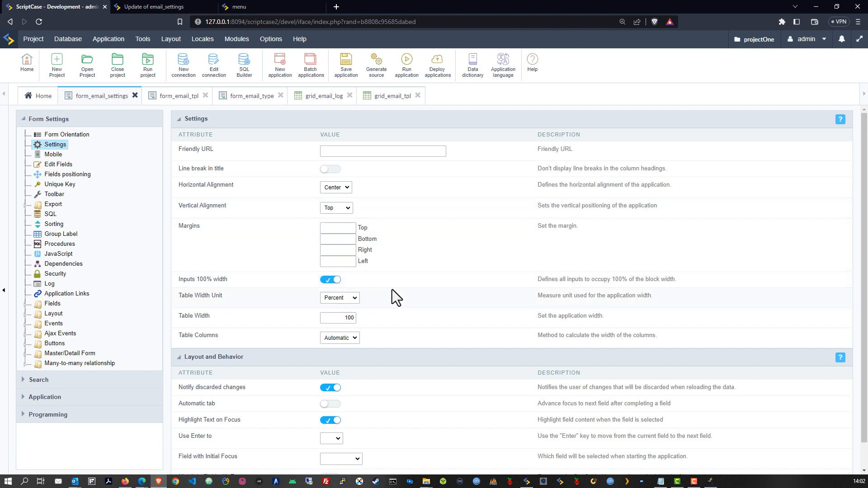
pyautogui.click(24, 314)
pyautogui.click(89, 353)
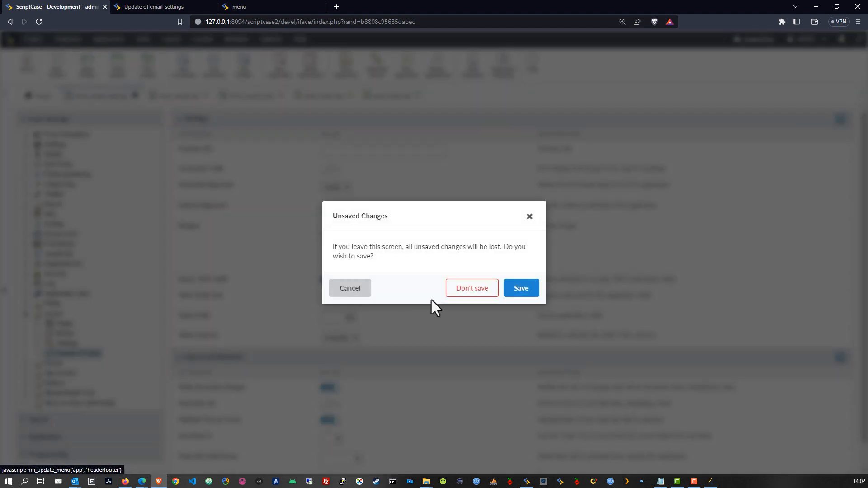
pyautogui.click(510, 291)
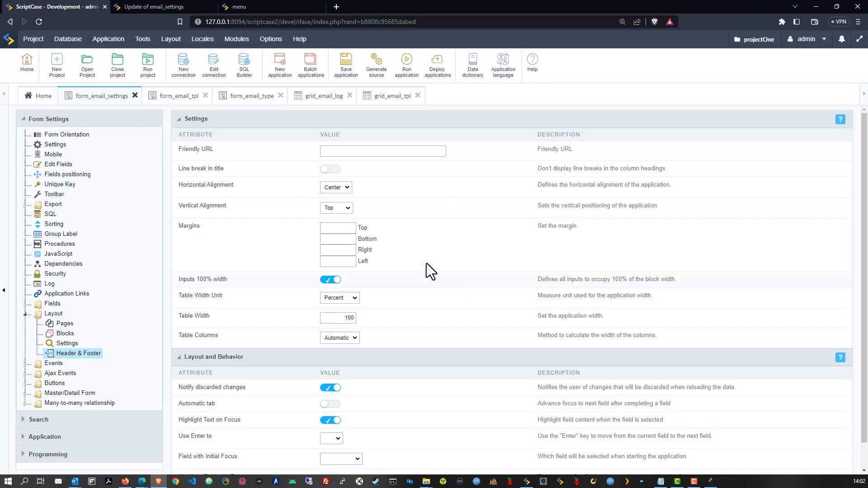
pyautogui.click(342, 73)
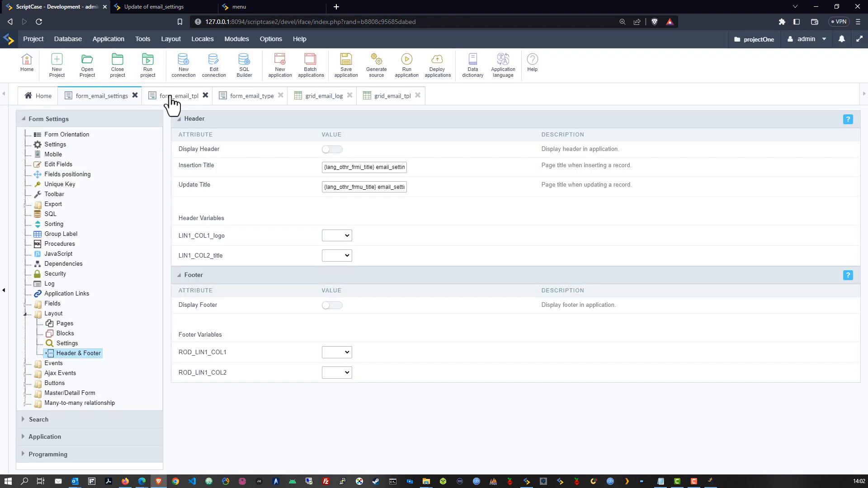
# Step: Give form_email_tpl Top alignment and 100% width inputs, and turn Display Header off
pyautogui.click(172, 96)
pyautogui.click(54, 145)
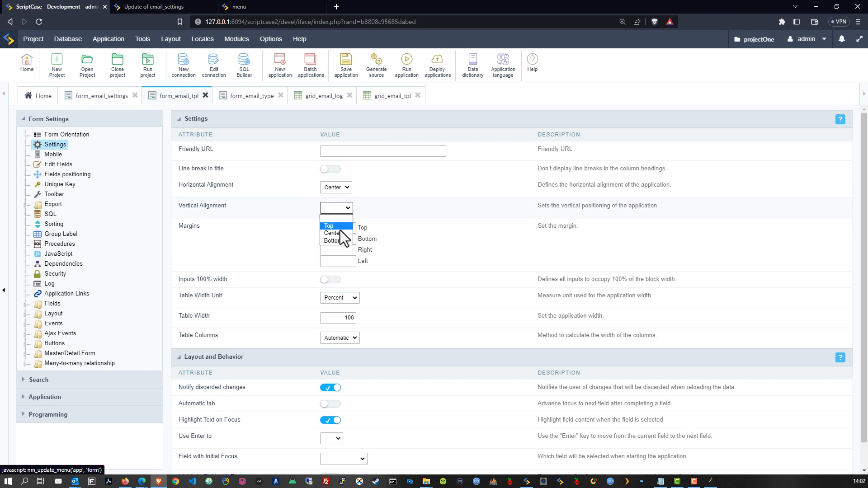
pyautogui.click(335, 225)
pyautogui.click(330, 280)
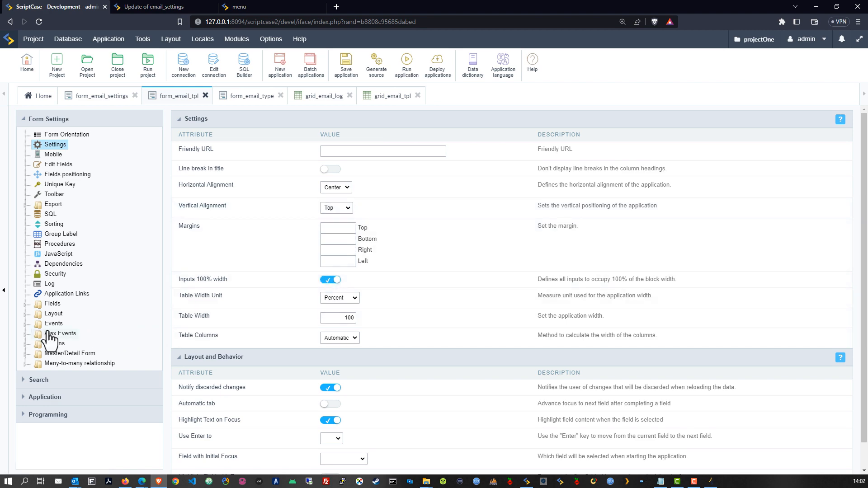
pyautogui.click(25, 313)
pyautogui.click(68, 353)
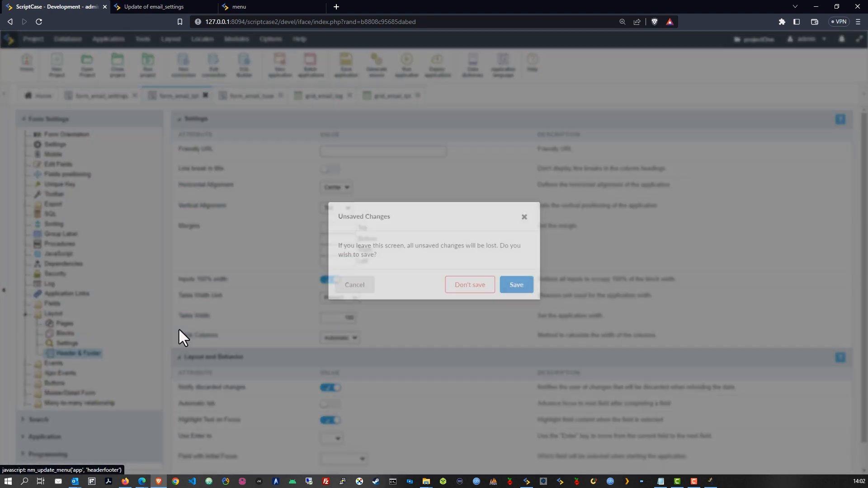
pyautogui.click(515, 285)
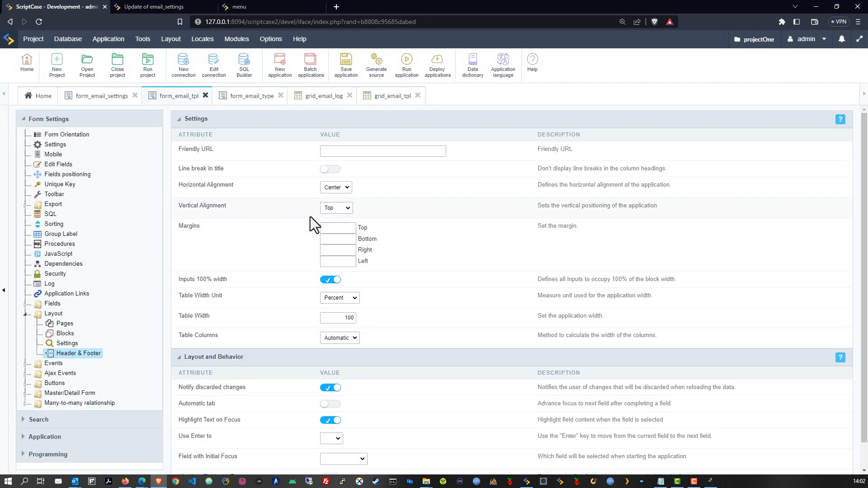
pyautogui.click(329, 150)
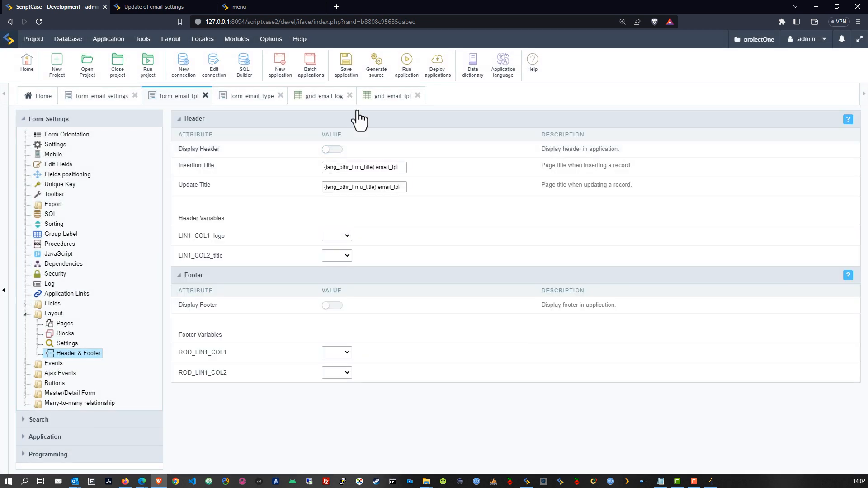
pyautogui.click(246, 97)
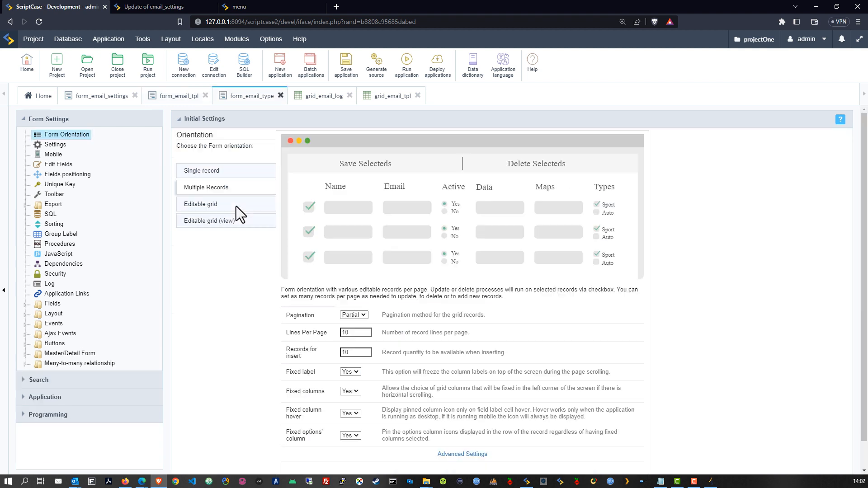
# Step: Enable title line breaks, Top alignment and no header on form_email_type, then save
pyautogui.click(53, 146)
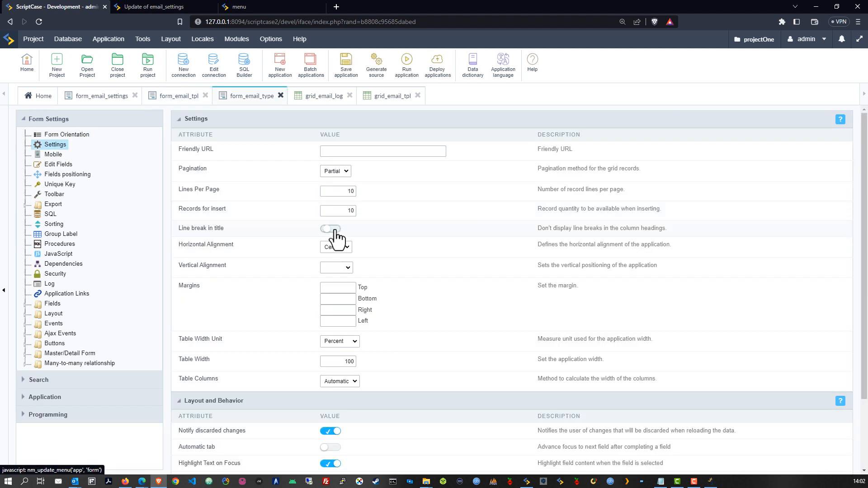
pyautogui.click(334, 230)
pyautogui.click(330, 286)
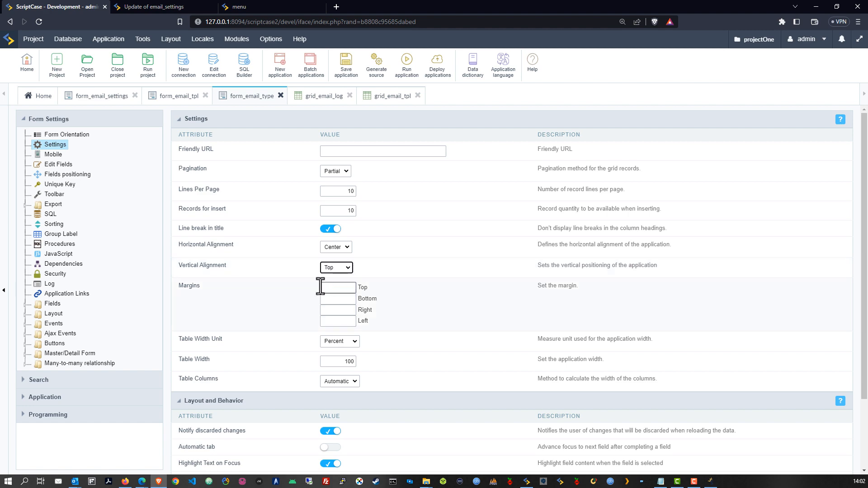
pyautogui.click(25, 313)
pyautogui.click(77, 353)
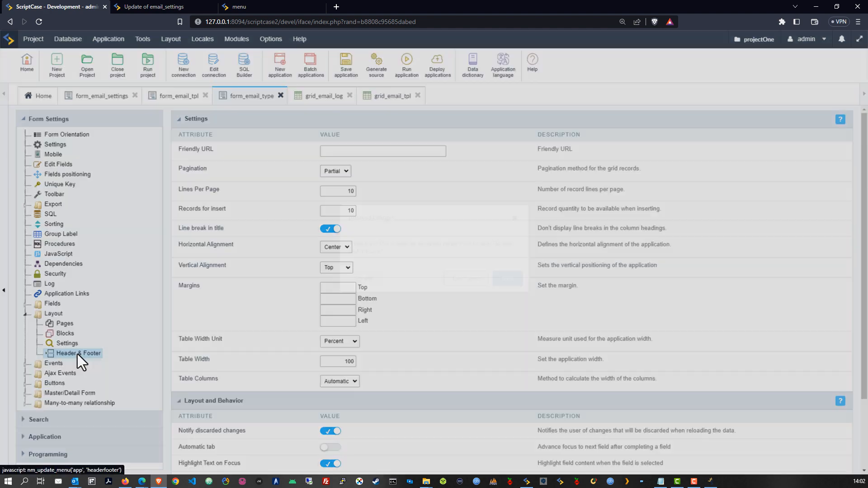
pyautogui.click(524, 287)
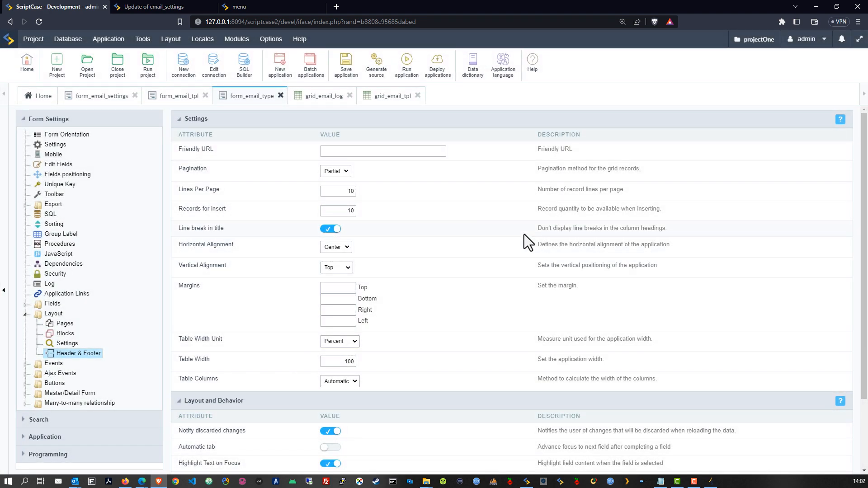
pyautogui.click(332, 150)
pyautogui.click(346, 63)
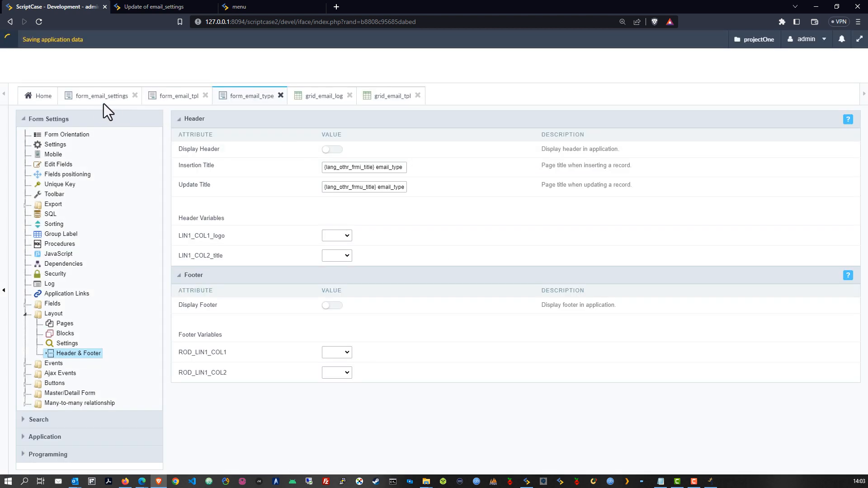
pyautogui.click(204, 10)
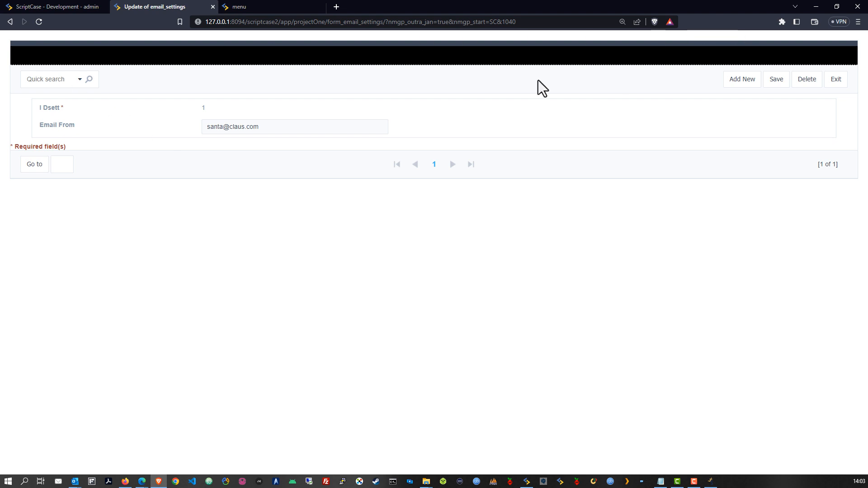
pyautogui.click(64, 10)
# Step: Run form_email_type to preview its ten-row grid, then return to form_email_settings
pyautogui.click(378, 72)
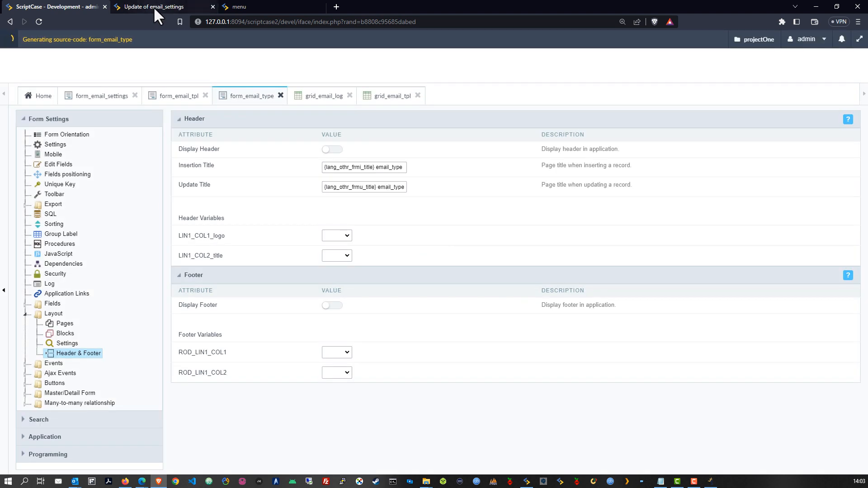
pyautogui.click(155, 7)
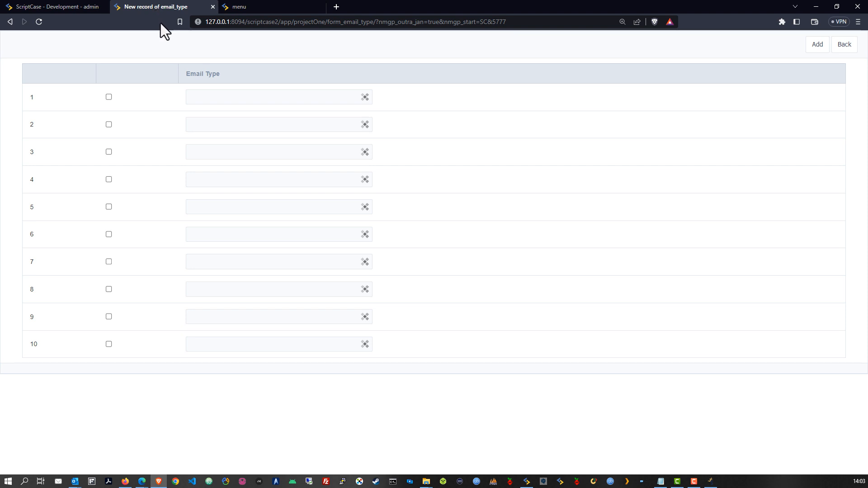
pyautogui.click(58, 6)
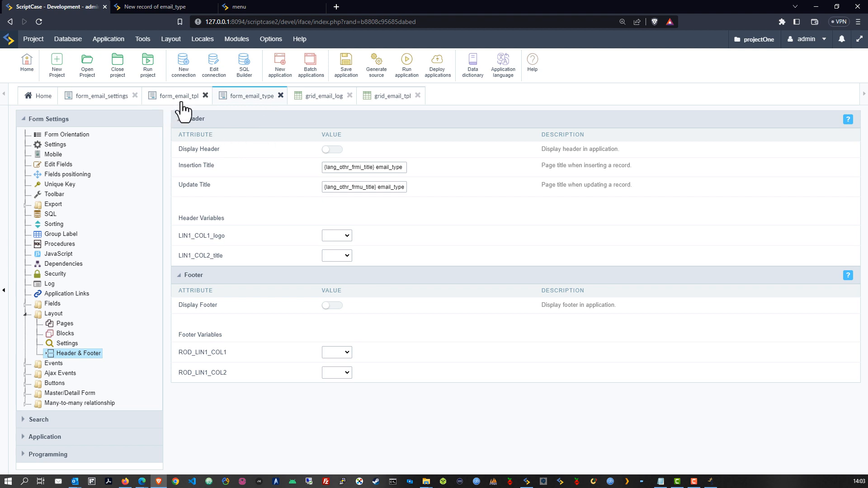
pyautogui.click(95, 99)
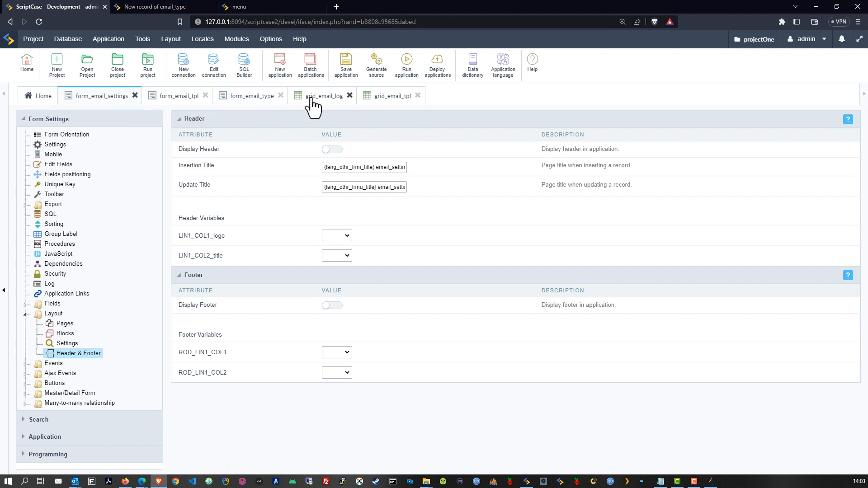
# Step: Preview the running form_email_settings update page, then go to its Toolbar settings
pyautogui.click(406, 64)
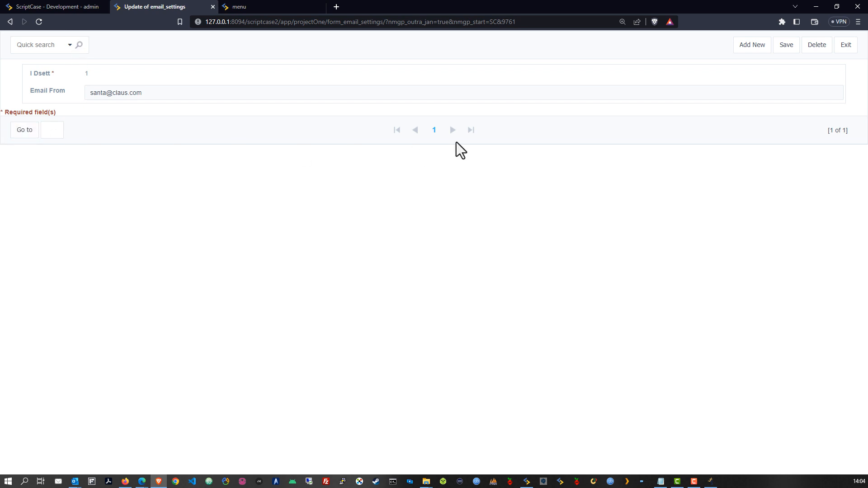
pyautogui.click(48, 7)
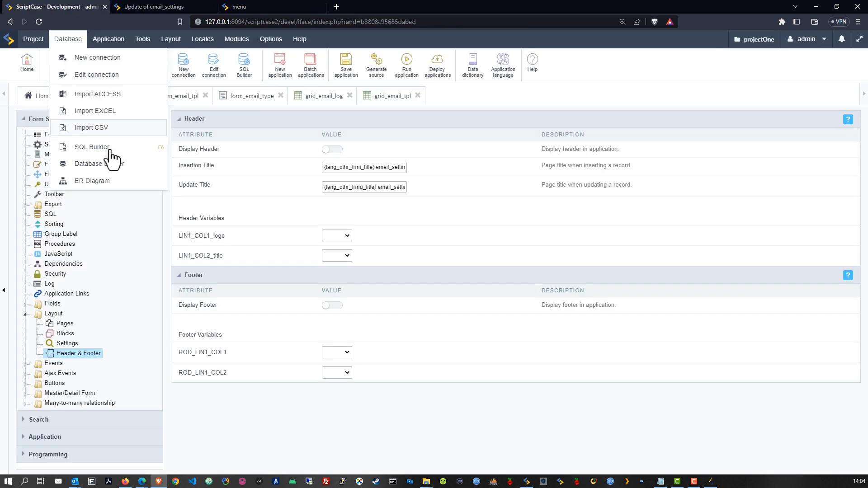
pyautogui.click(53, 195)
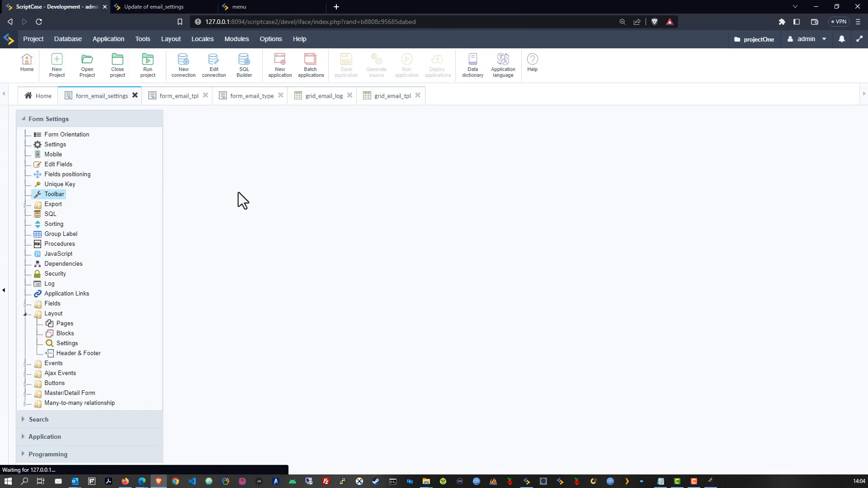
# Step: Remove QuickSearch, Dynamic Search, Insert and Delete from the top toolbar, empty the bottom toolbar, and save
pyautogui.moveTo(449, 203); pyautogui.dragTo(450, 196)
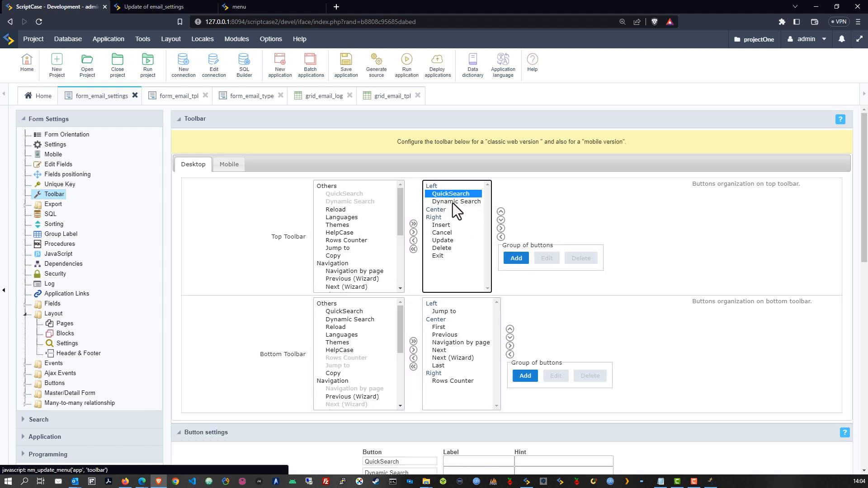
pyautogui.click(413, 239)
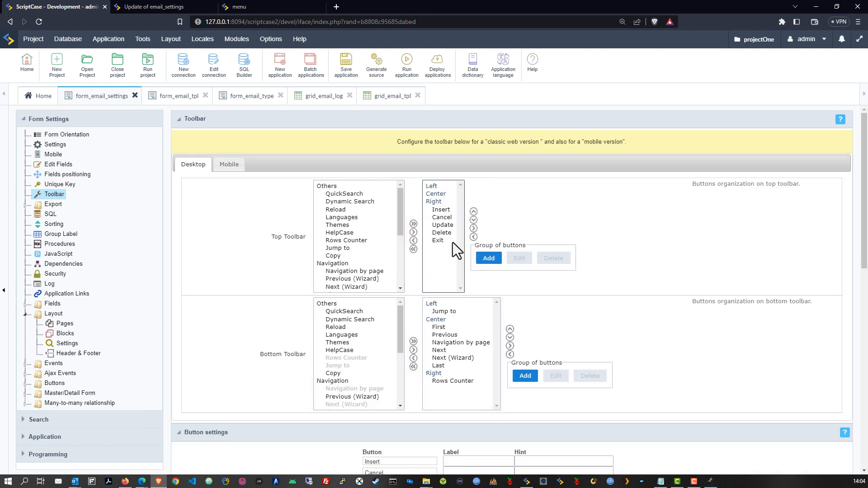
pyautogui.click(446, 210)
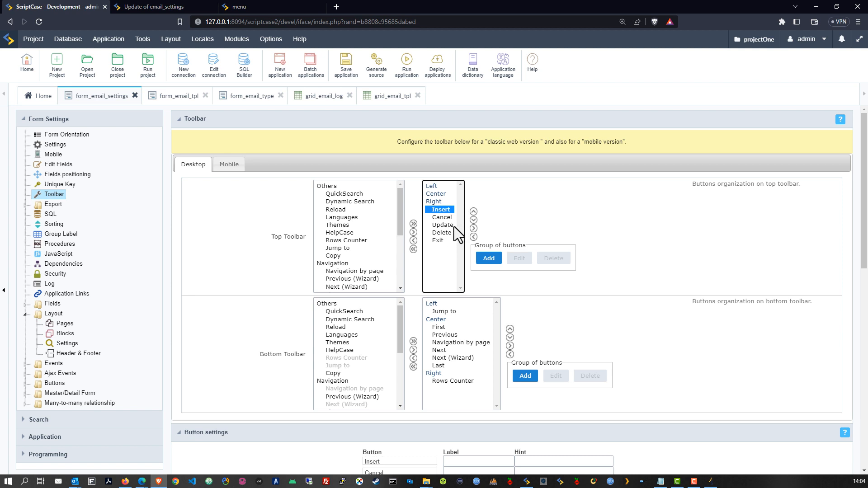
pyautogui.click(413, 240)
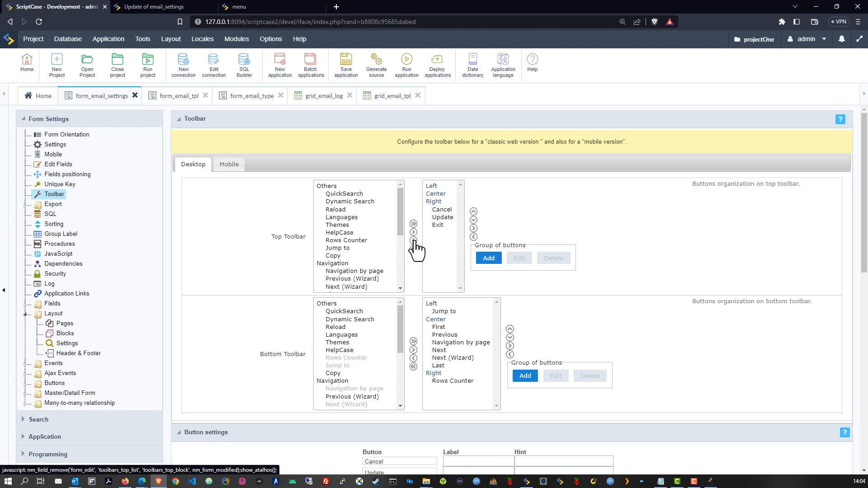
pyautogui.click(347, 73)
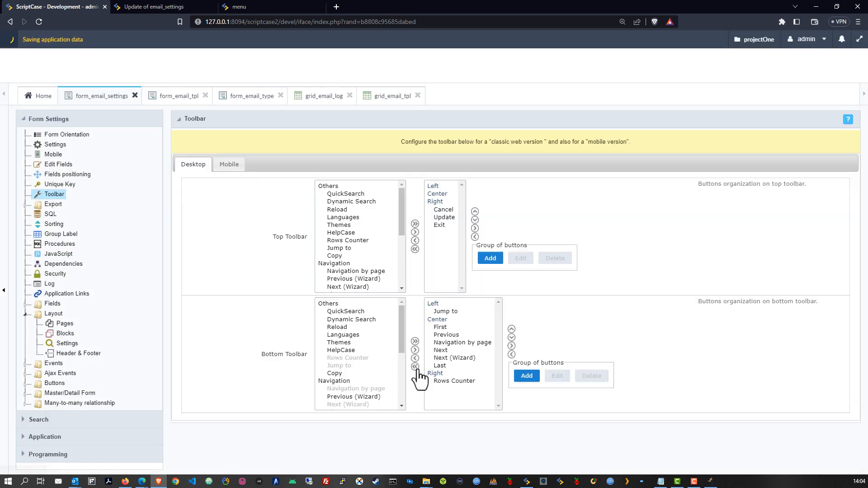
pyautogui.click(413, 366)
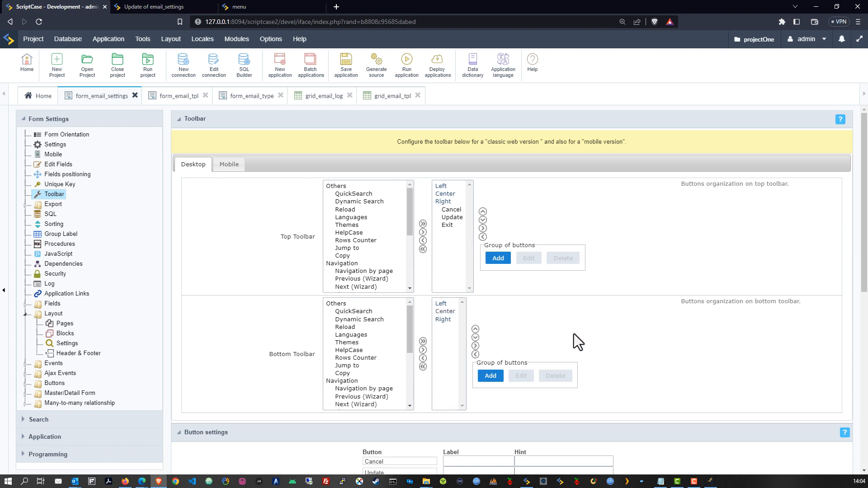
pyautogui.click(347, 72)
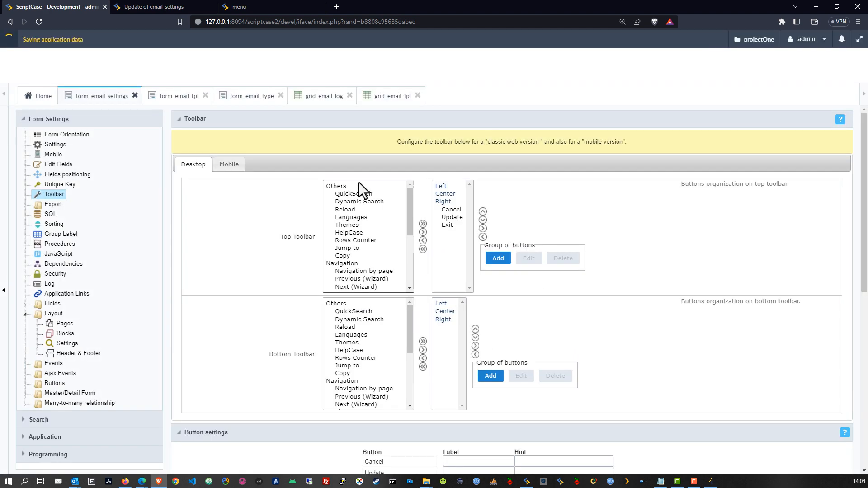
# Step: Run form_email_settings and load it with IDsett 1 to test the toolbar
pyautogui.click(407, 70)
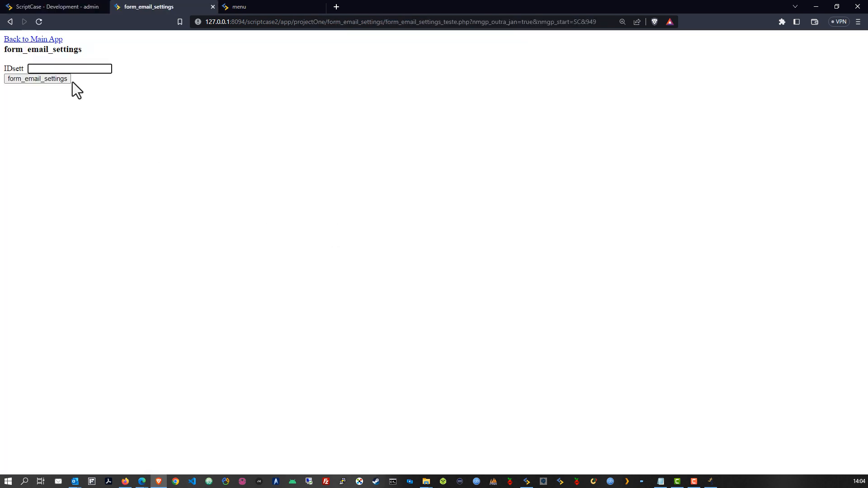
pyautogui.click(38, 69)
pyautogui.write('1')
pyautogui.click(39, 79)
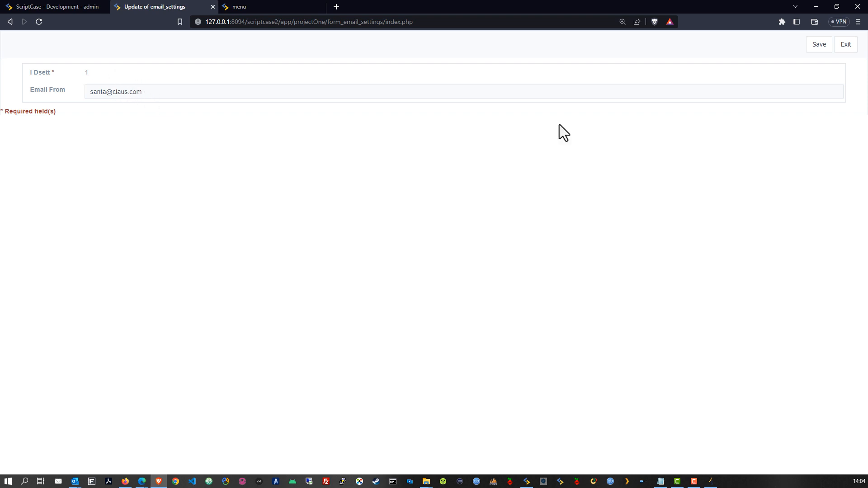
pyautogui.click(30, 6)
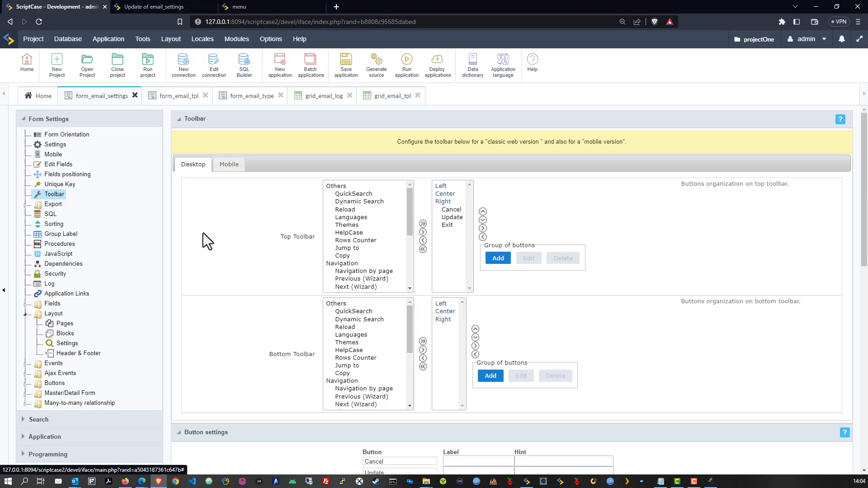
# Step: Set the form's SQL Where clause to IDsett = 1
pyautogui.click(51, 214)
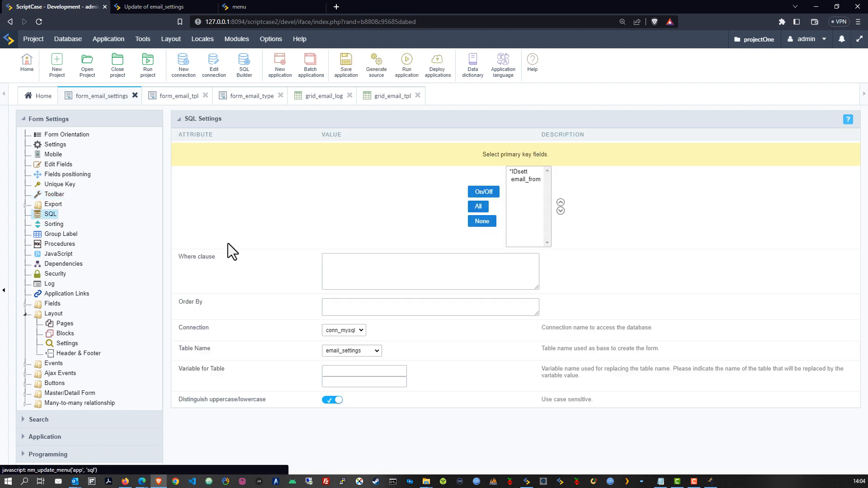
pyautogui.click(343, 265)
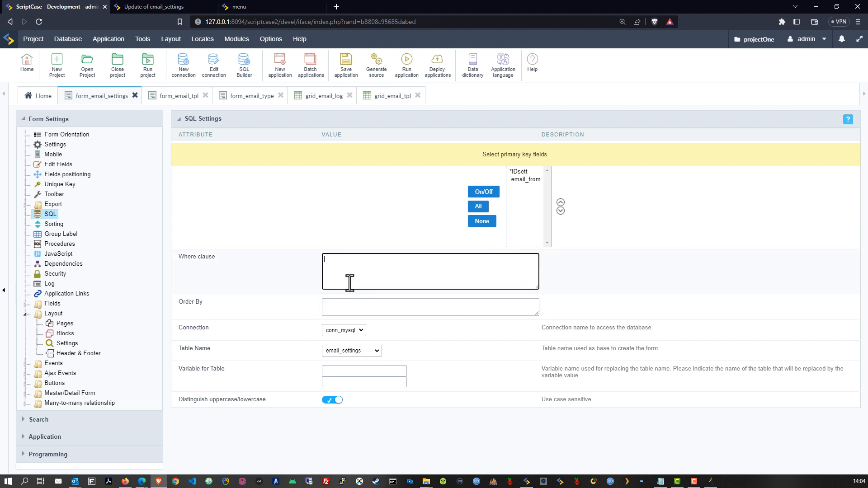
pyautogui.write('IDsett')
# Step: Run the filtered form and load record 1 to confirm the single-record page
pyautogui.click(406, 61)
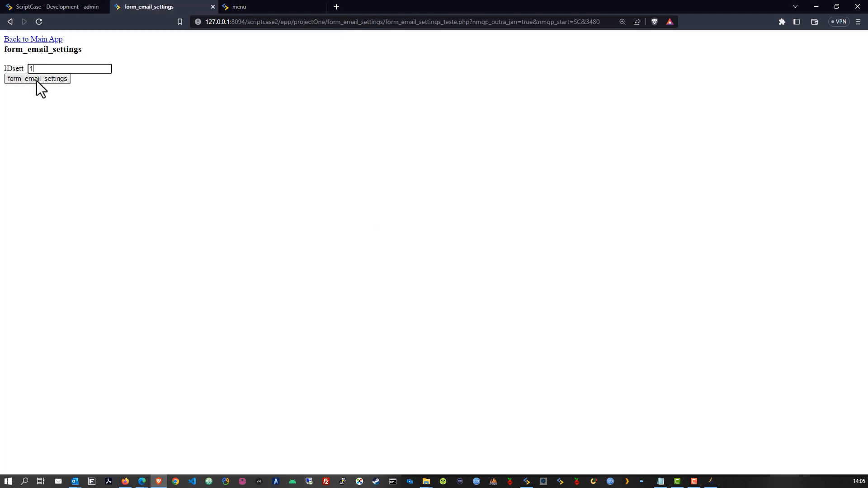
pyautogui.click(37, 79)
pyautogui.click(57, 6)
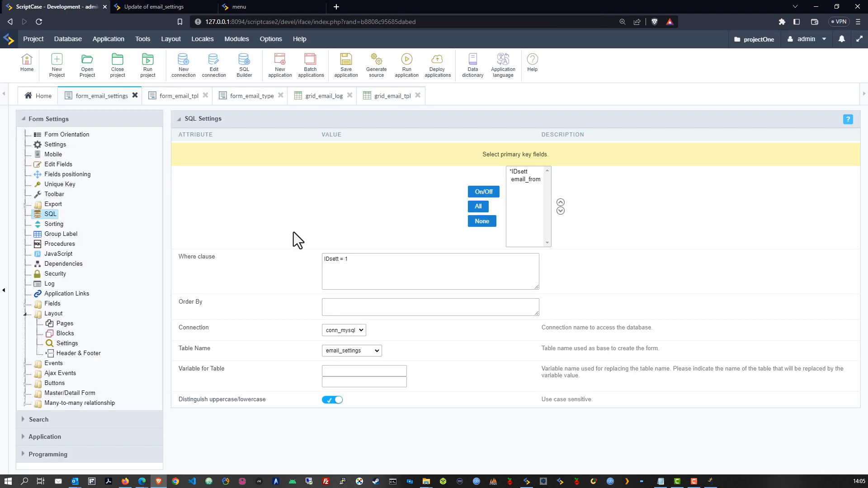
pyautogui.click(144, 7)
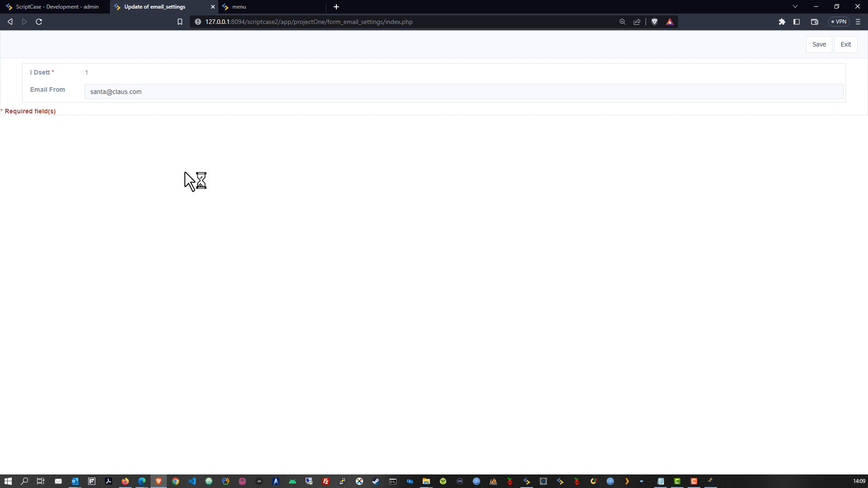
# Step: Add IDsett as unique key UK1, save, and rerun the form's test page
pyautogui.click(45, 6)
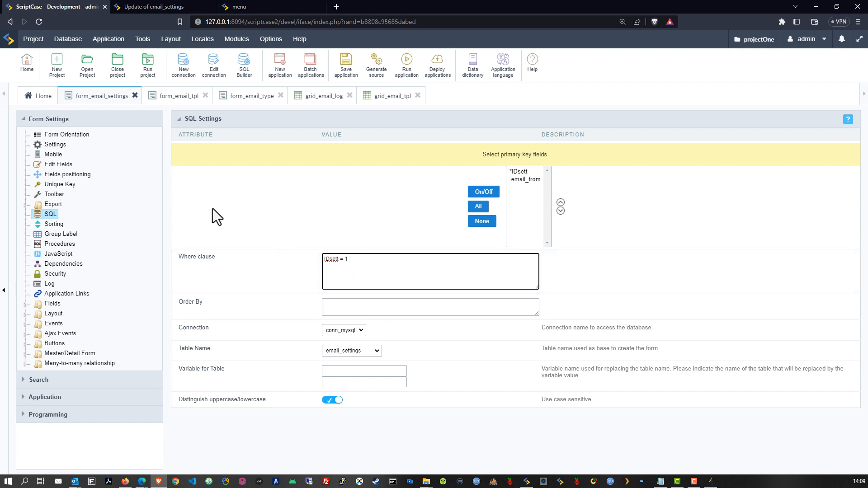
pyautogui.click(55, 187)
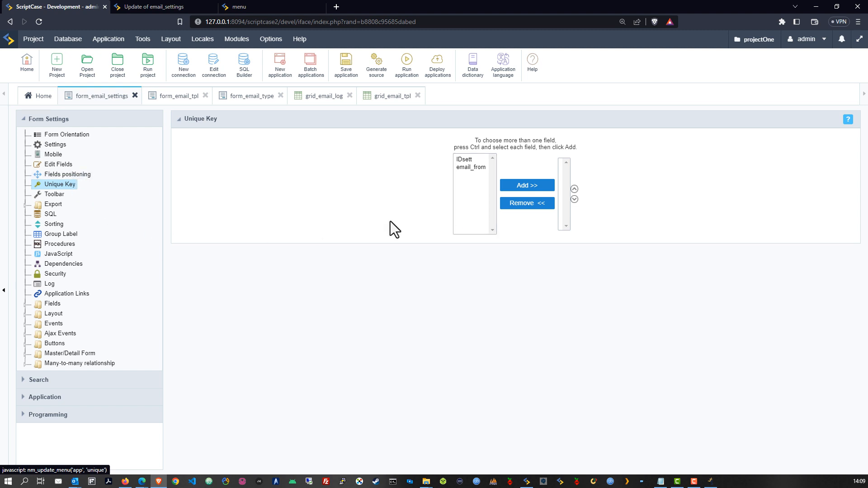
pyautogui.click(476, 159)
pyautogui.click(525, 186)
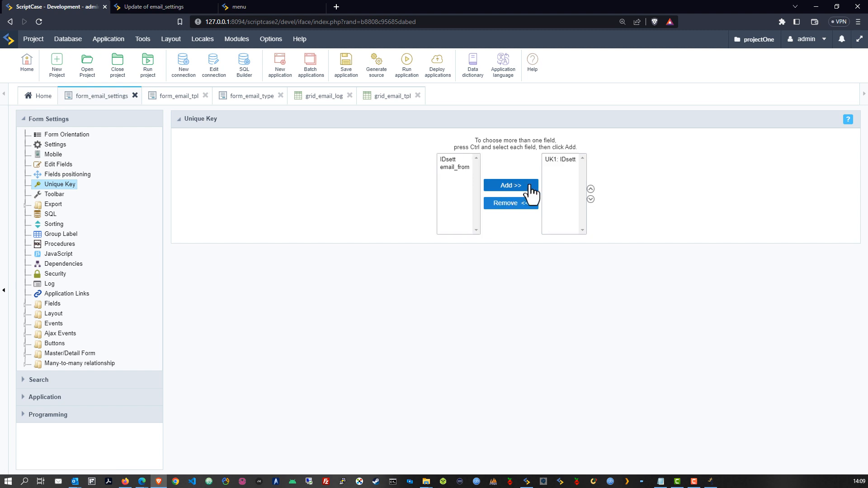
pyautogui.click(346, 64)
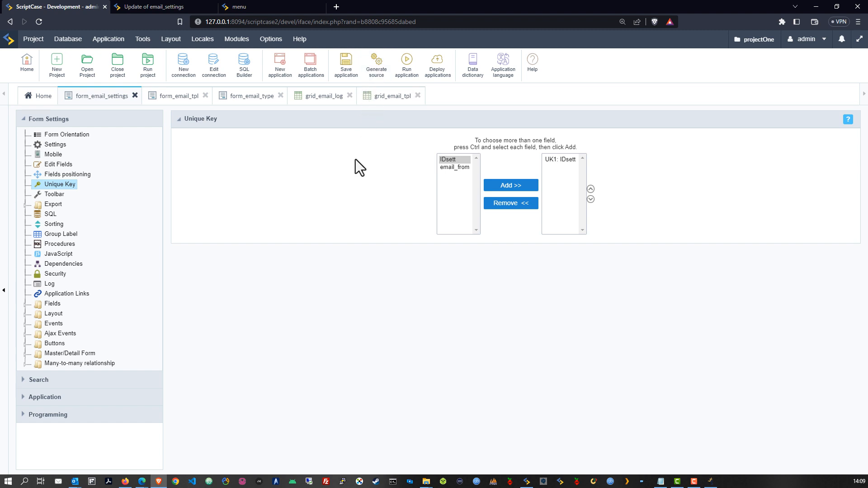
pyautogui.click(407, 67)
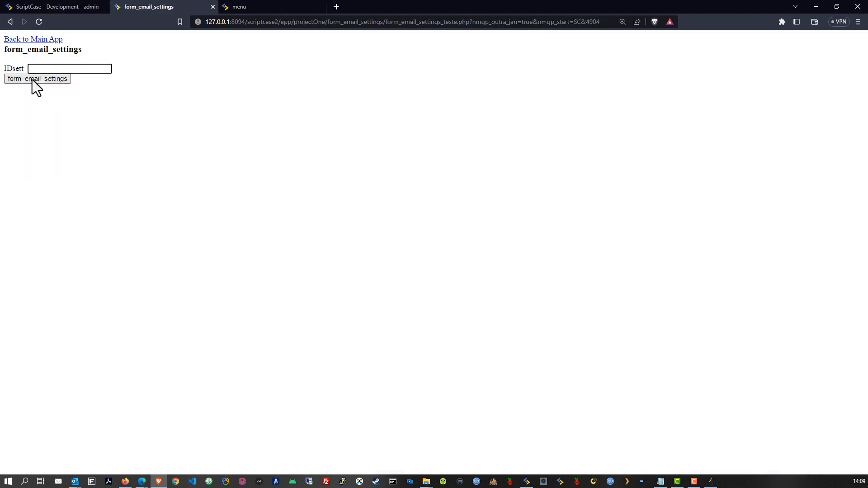
pyautogui.click(32, 79)
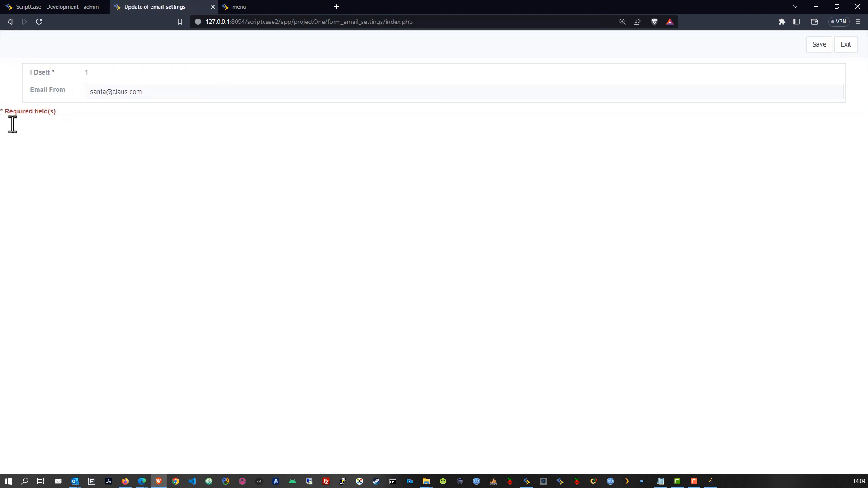
# Step: Move IDsett into Fields Not Shown and run the form to show only Email From
pyautogui.click(65, 6)
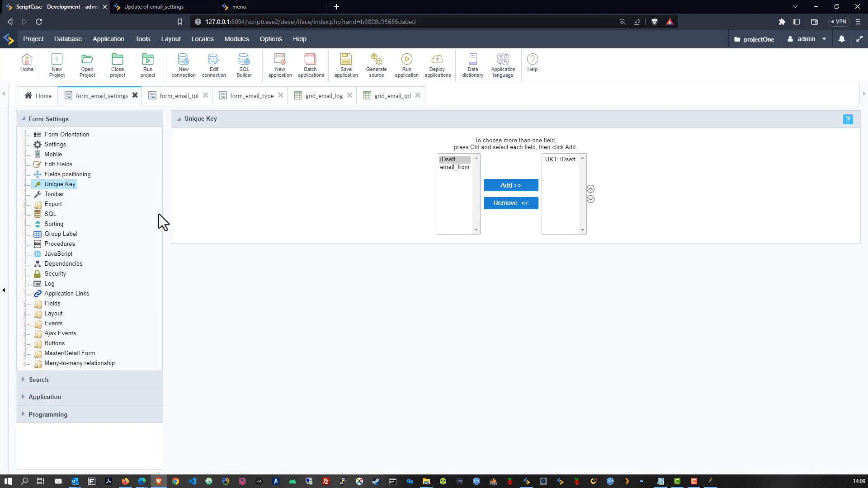
pyautogui.click(55, 165)
pyautogui.moveTo(310, 183); pyautogui.dragTo(311, 208)
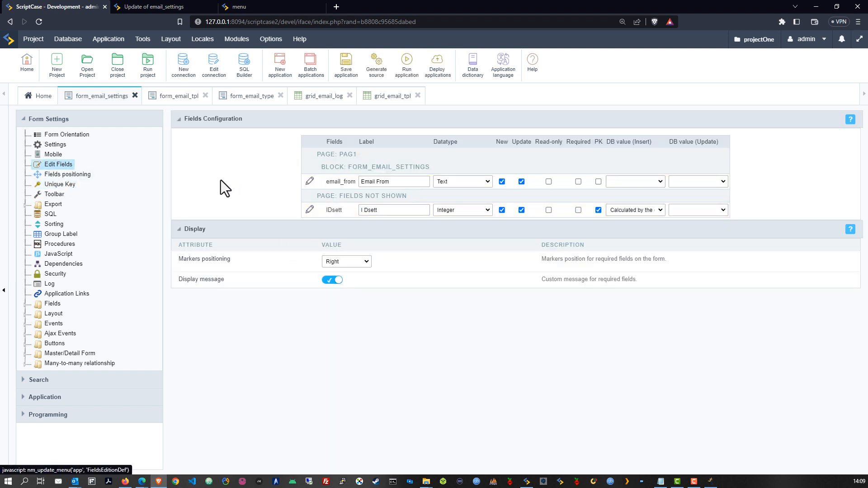
pyautogui.click(407, 67)
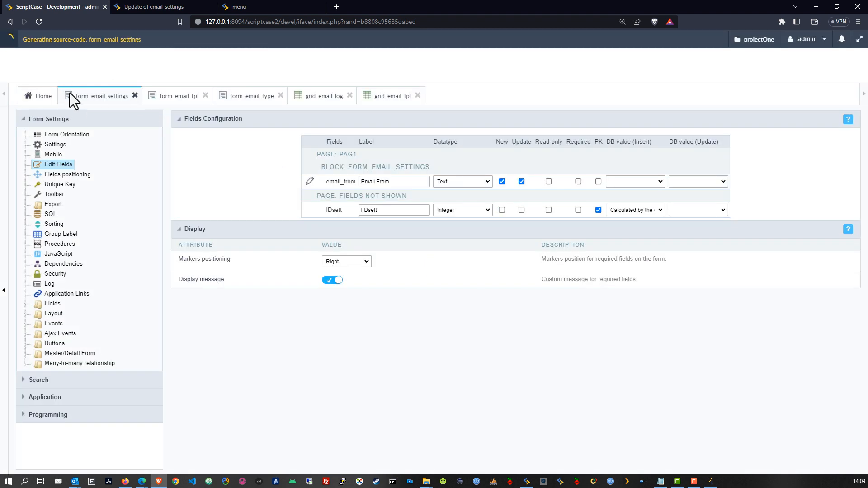
pyautogui.click(45, 82)
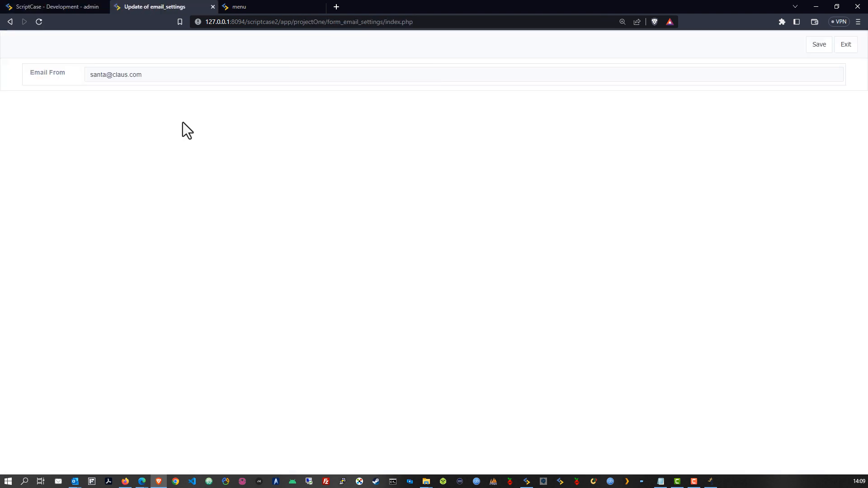
pyautogui.click(53, 4)
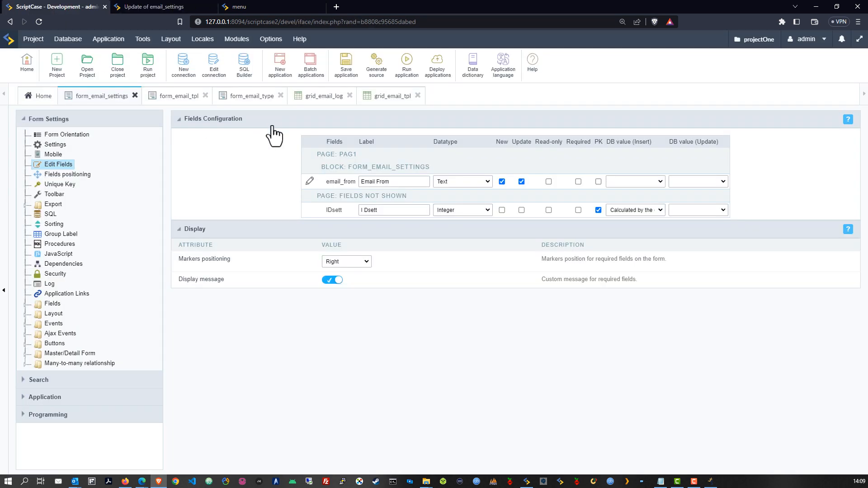
# Step: Run form_email_tpl to preview the email template form
pyautogui.click(174, 100)
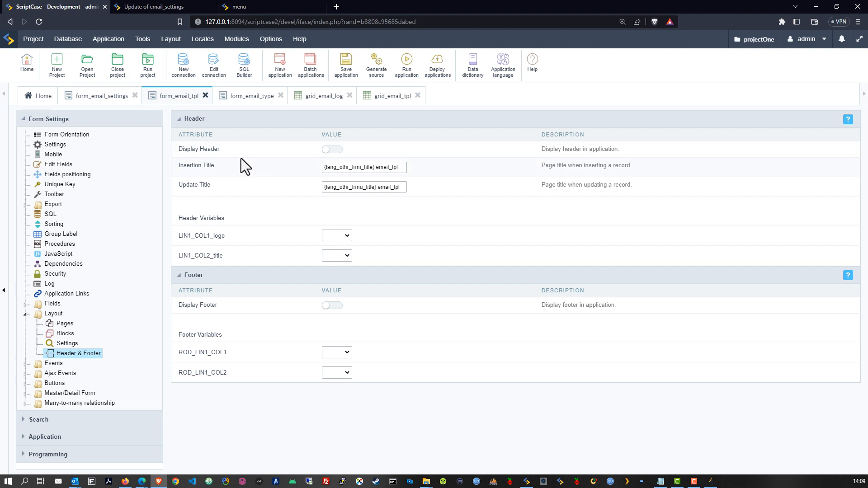
pyautogui.click(407, 64)
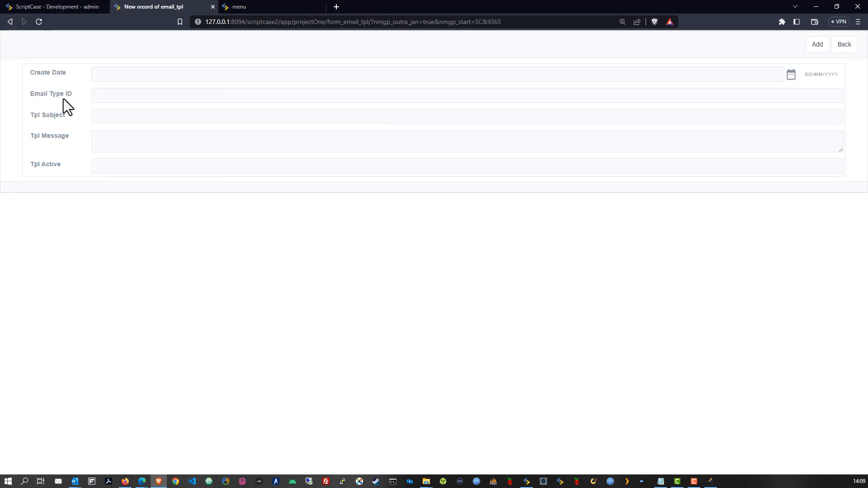
pyautogui.click(67, 6)
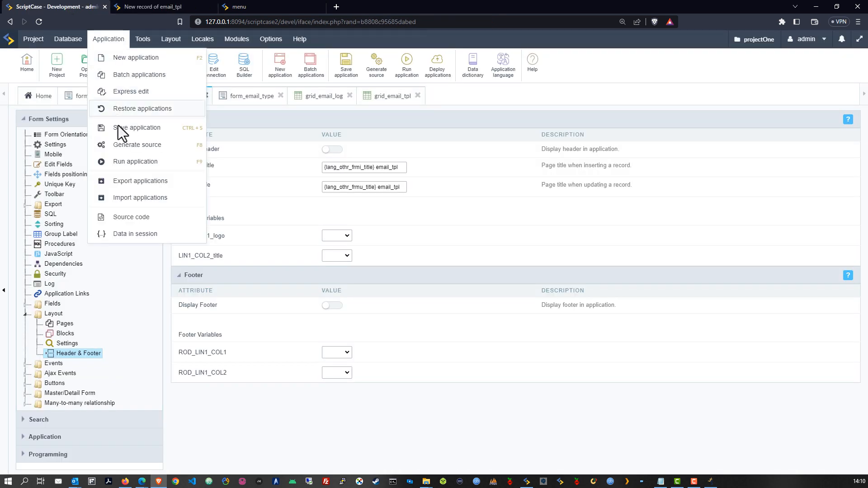
# Step: Run form_email_type and start entering the first email type
pyautogui.click(248, 100)
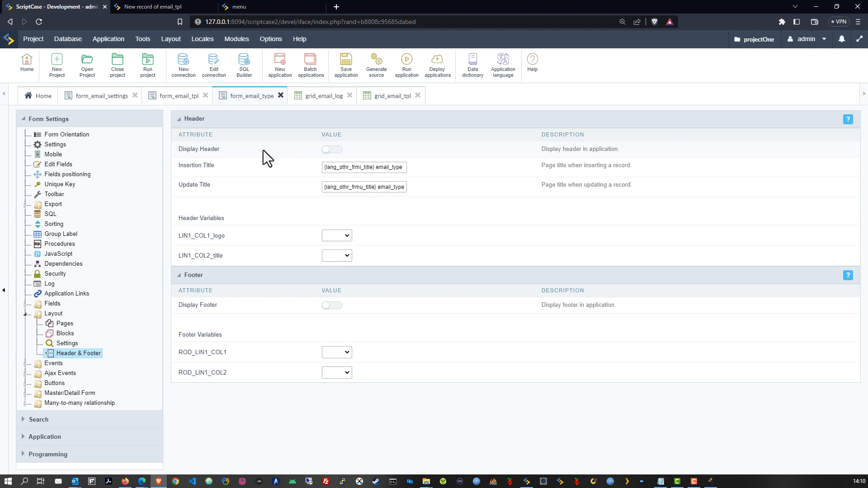
pyautogui.click(406, 66)
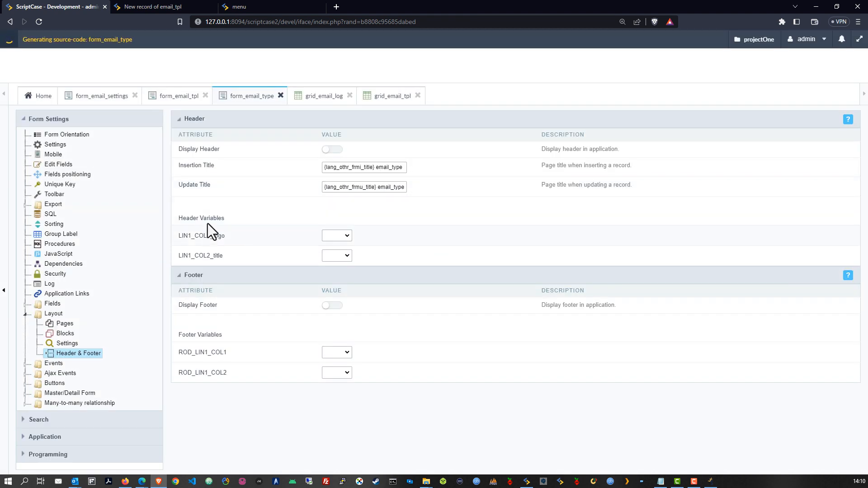
pyautogui.click(222, 98)
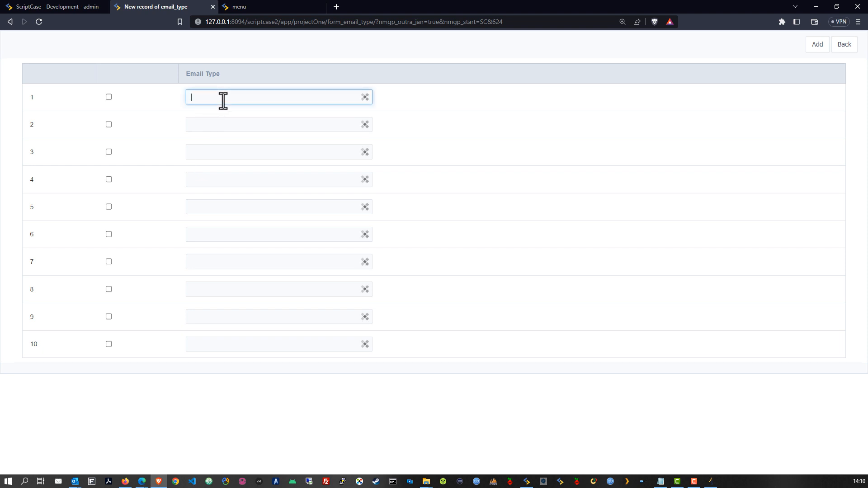
# Step: Fill the three email type rows with Welcome, Sales and Project
pyautogui.write('Welcome')
pyautogui.click(219, 122)
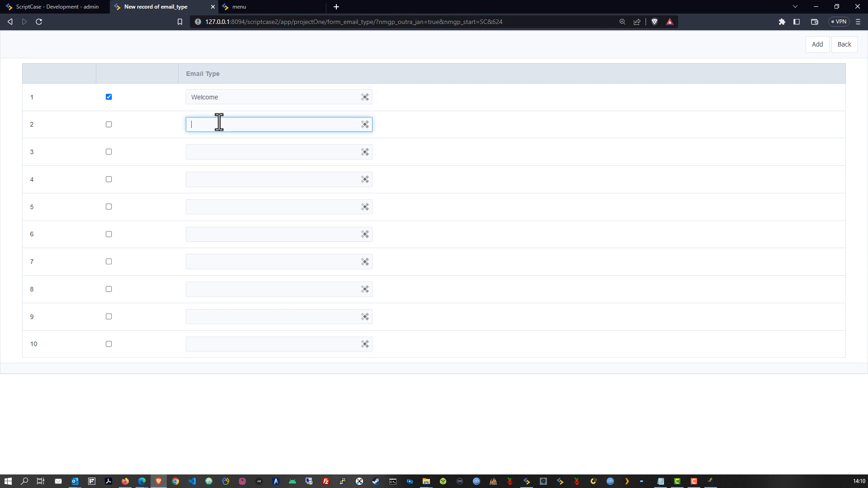
pyautogui.write('Invoice')
pyautogui.click(228, 156)
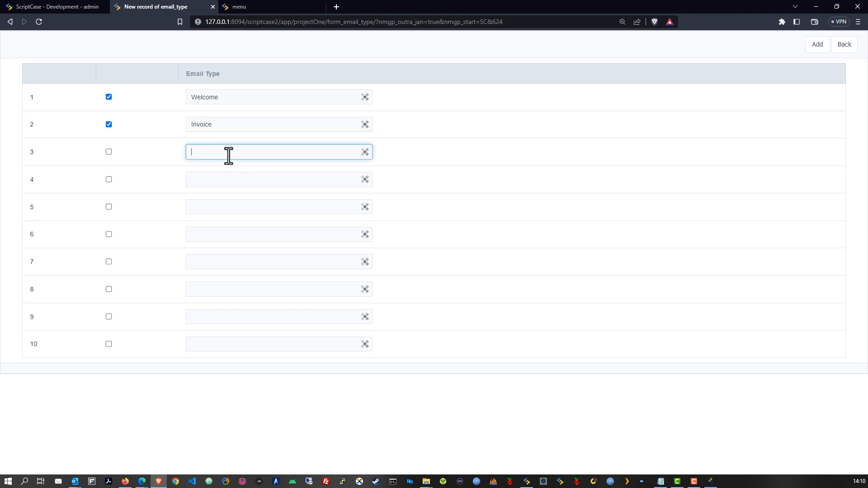
pyautogui.write('Sales')
pyautogui.moveTo(226, 127); pyautogui.dragTo(184, 119)
pyautogui.write('Sales')
pyautogui.moveTo(223, 153); pyautogui.dragTo(180, 156)
pyautogui.press('BackSpace')
pyautogui.write('Project')
pyautogui.click(533, 169)
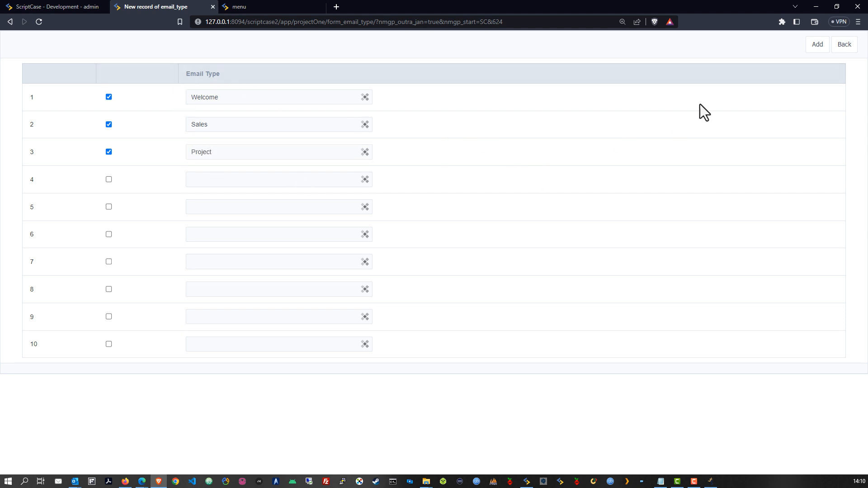
# Step: Add the three email types and view them in the saved email type list
pyautogui.click(817, 45)
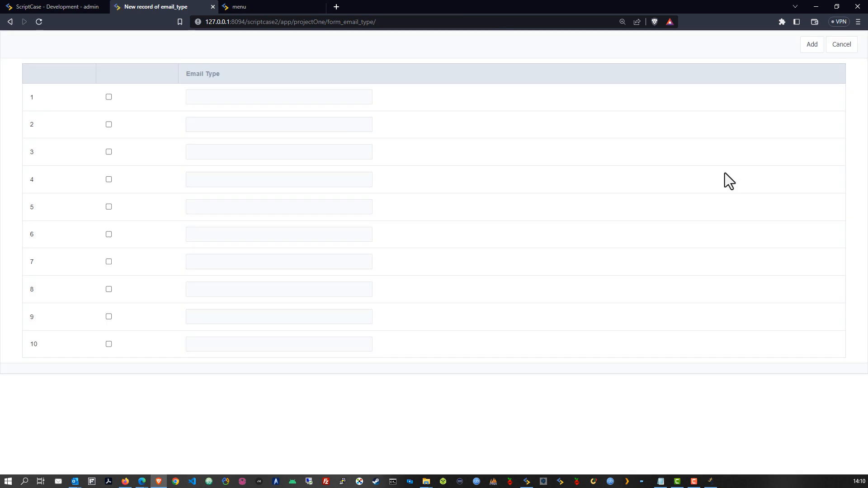
pyautogui.click(55, 7)
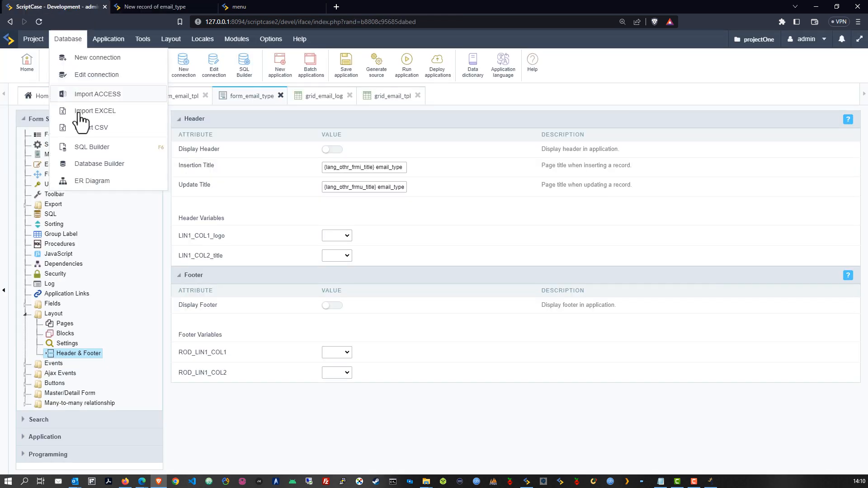
pyautogui.click(141, 6)
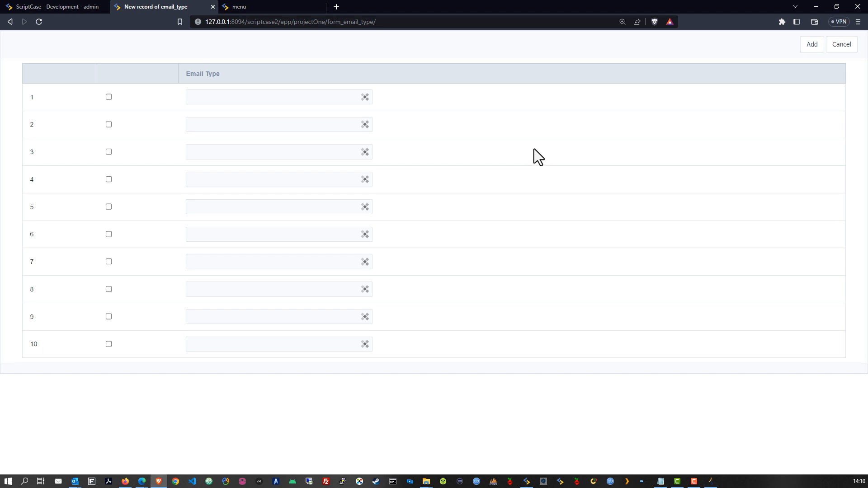
pyautogui.click(53, 5)
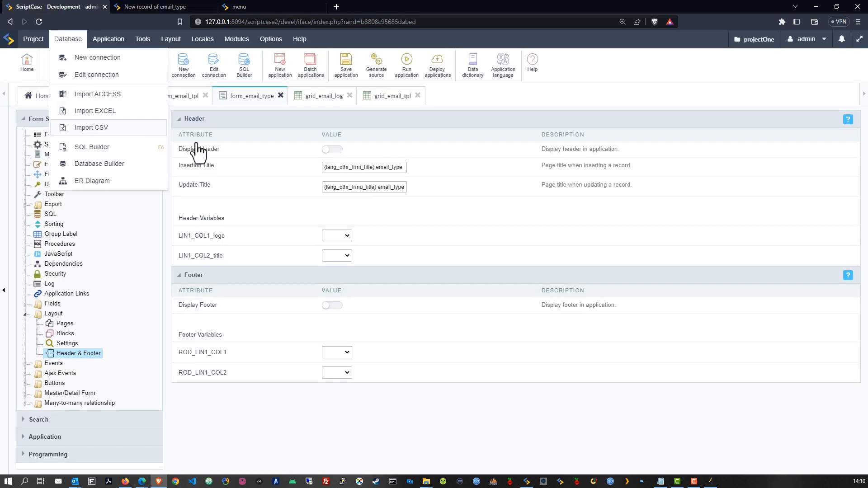
pyautogui.click(357, 58)
pyautogui.click(148, 5)
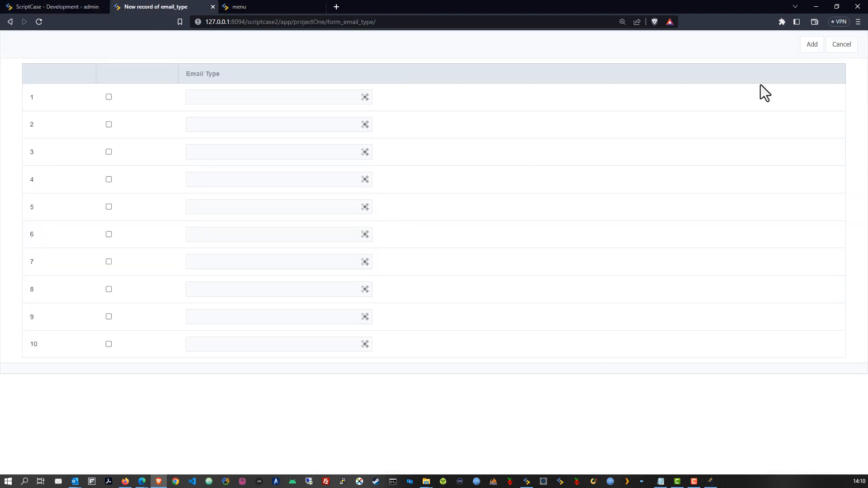
pyautogui.click(835, 44)
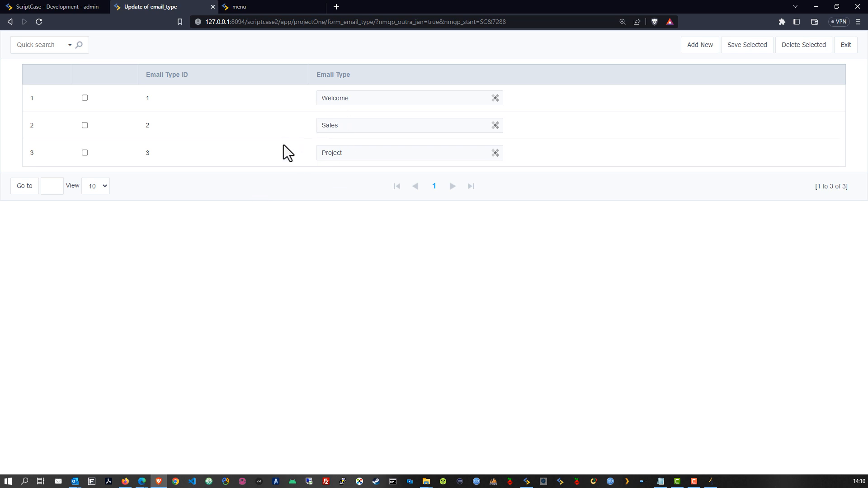
# Step: Make form_email_tpl's email_typeID a Select field labelled Email Type
pyautogui.click(79, 7)
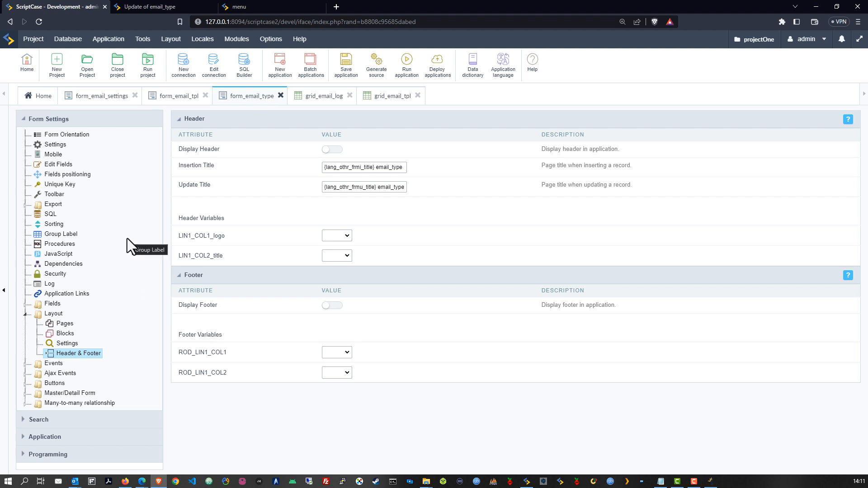
pyautogui.click(179, 96)
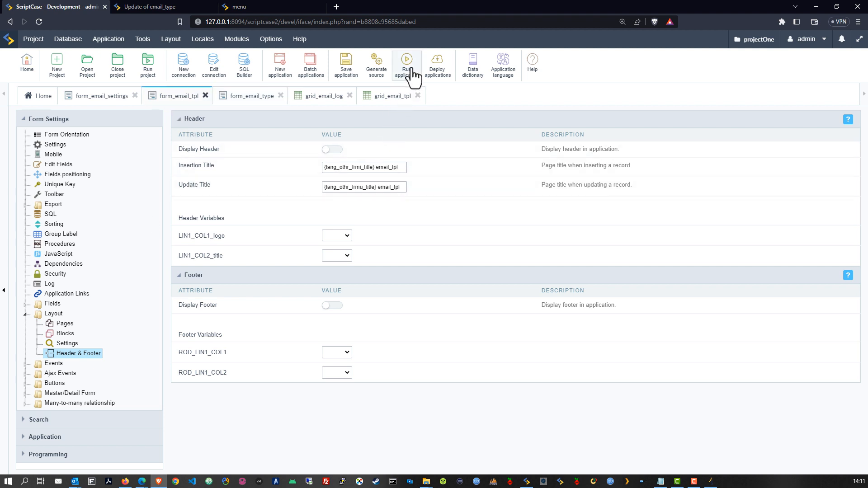
pyautogui.click(25, 304)
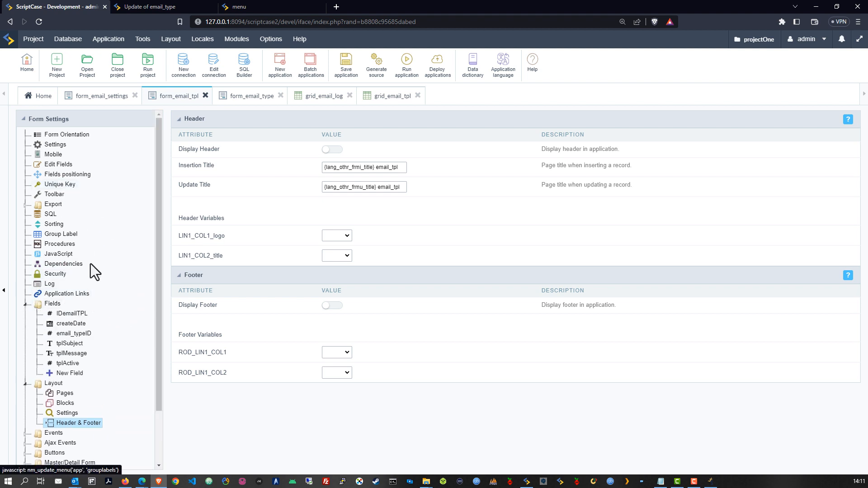
pyautogui.click(74, 334)
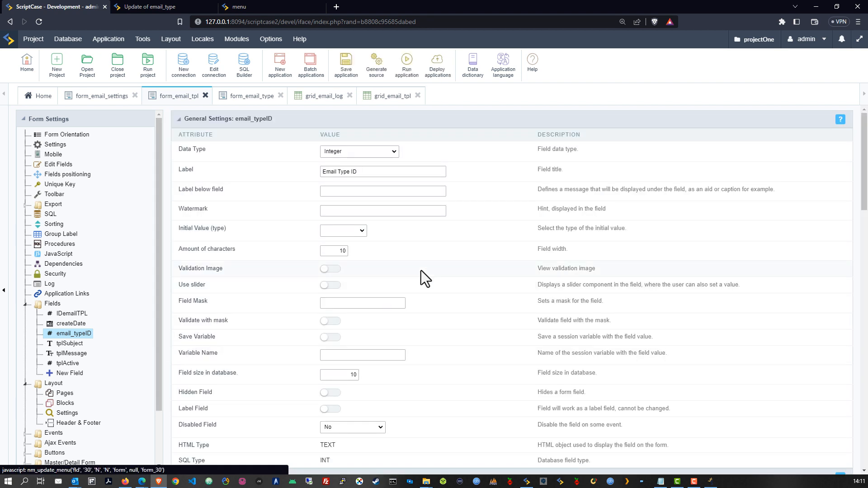
pyautogui.click(385, 154)
pyautogui.scroll(-3, 387, 239)
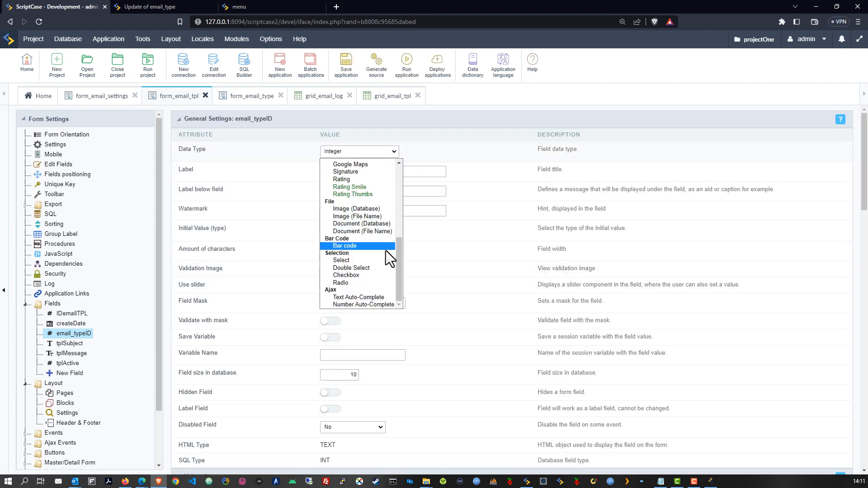
pyautogui.click(376, 259)
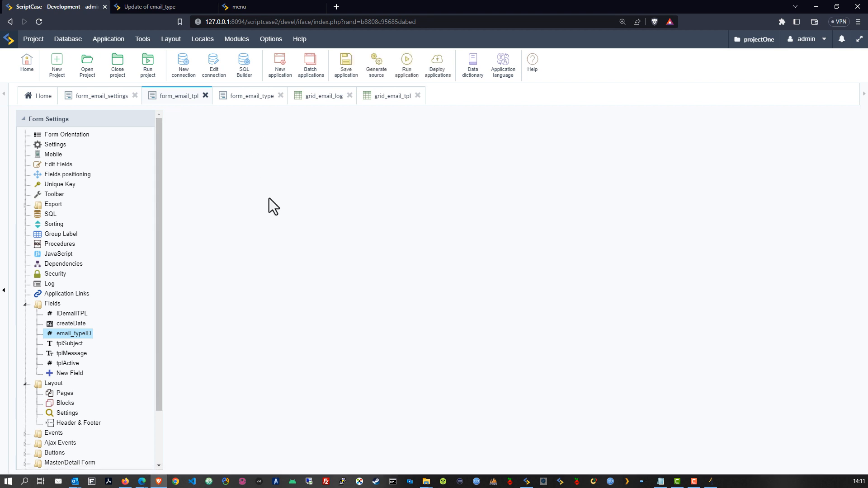
pyautogui.doubleClick(353, 172)
pyautogui.press('BackSpace')
pyautogui.click(418, 214)
pyautogui.scroll(-7, 422, 290)
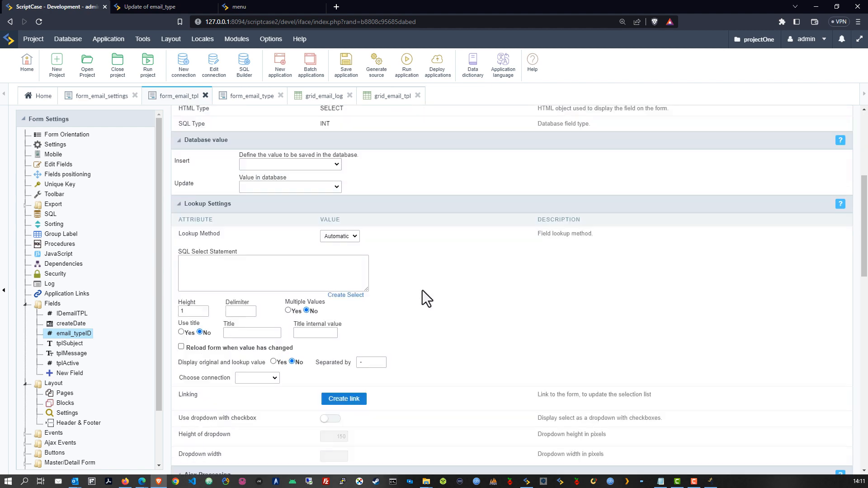
pyautogui.scroll(1, 422, 279)
# Step: Build an Automatic lookup on the email_type table displaying emailType
pyautogui.click(340, 194)
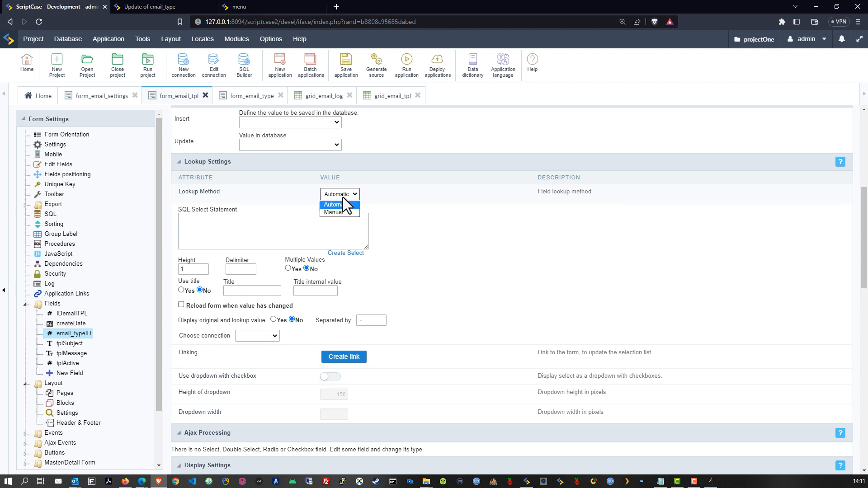
pyautogui.click(337, 206)
pyautogui.click(396, 207)
pyautogui.click(345, 253)
pyautogui.click(322, 239)
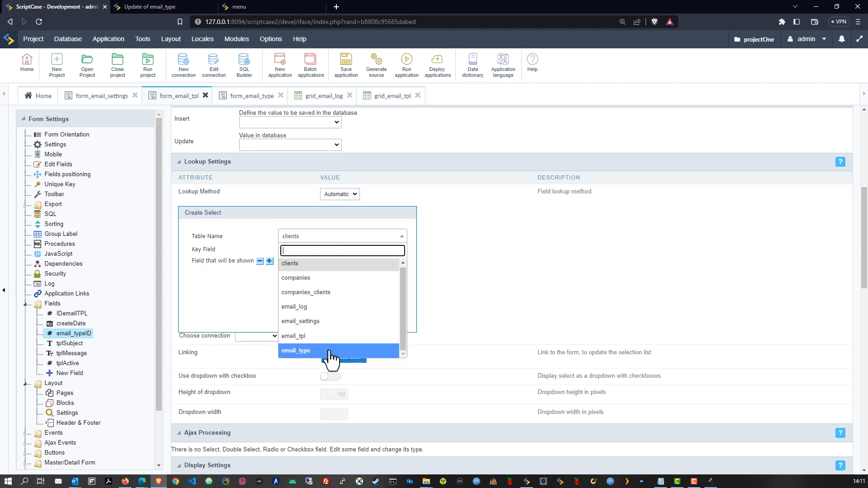
pyautogui.click(329, 351)
pyautogui.click(330, 264)
pyautogui.click(322, 282)
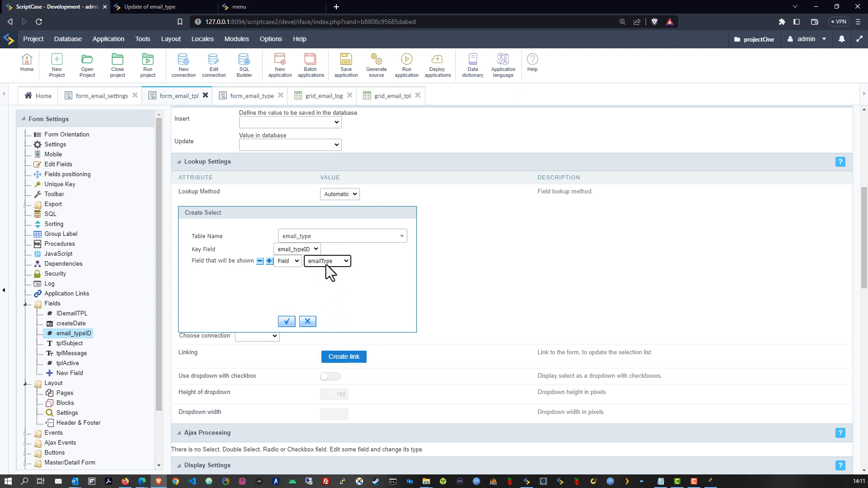
pyautogui.click(287, 323)
# Step: Use conn_mysql as the lookup connection, show a title, and save the form
pyautogui.click(275, 338)
pyautogui.click(272, 353)
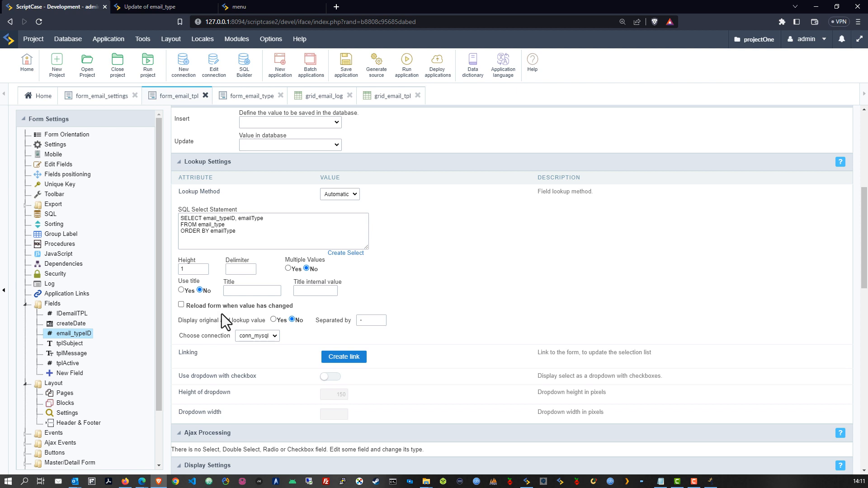
pyautogui.click(181, 290)
pyautogui.click(345, 63)
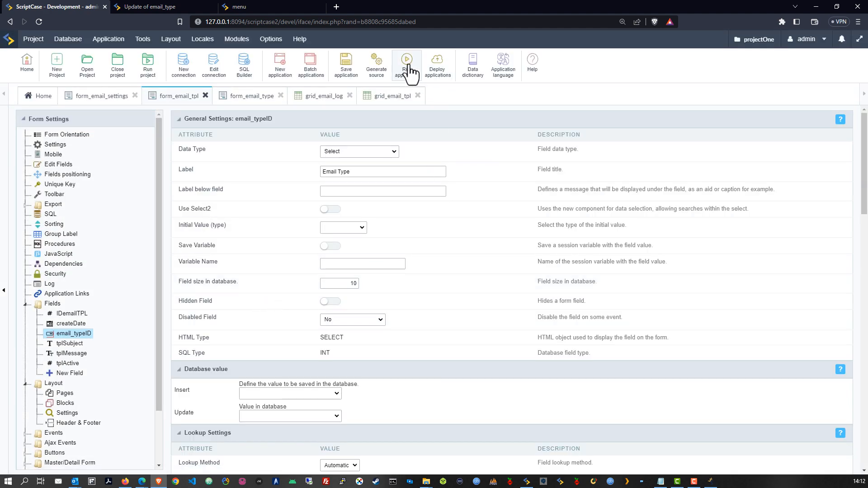
# Step: Run form_email_tpl and check the Email Type dropdown, Tpl Subject and Tpl Message fields
pyautogui.click(406, 65)
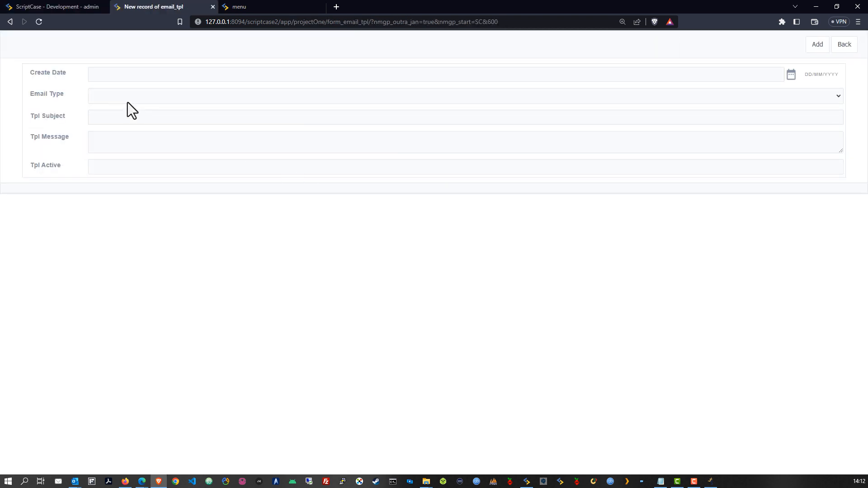
pyautogui.click(131, 96)
pyautogui.click(134, 92)
pyautogui.click(128, 119)
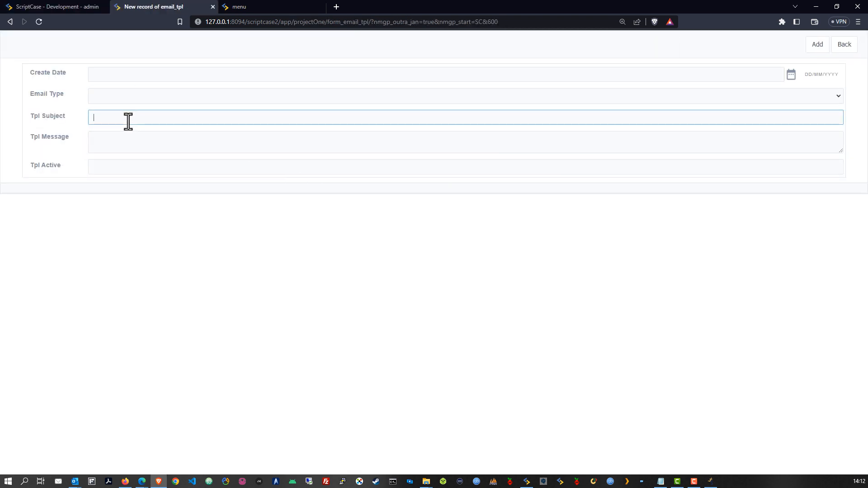
pyautogui.click(128, 142)
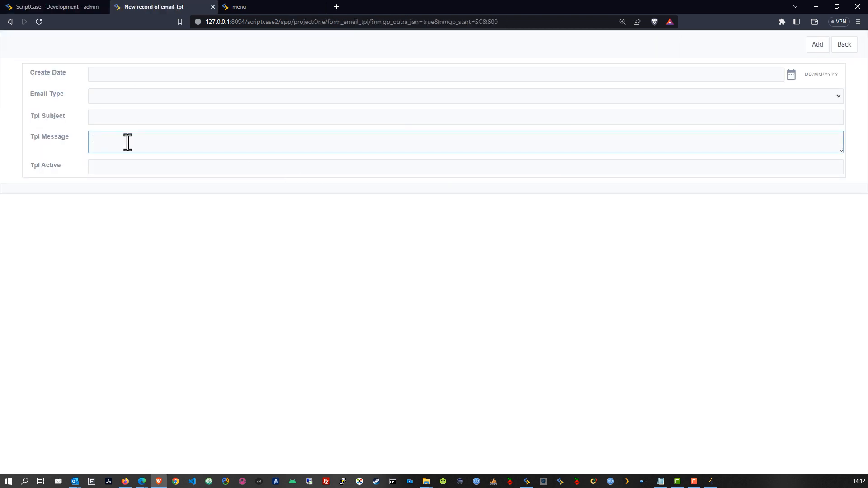
pyautogui.click(72, 7)
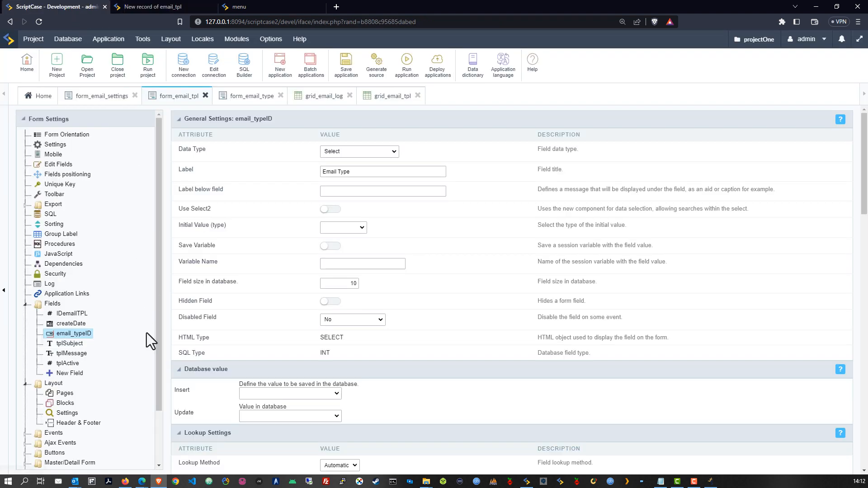
# Step: Change the tplMessage field's label to Message
pyautogui.click(72, 353)
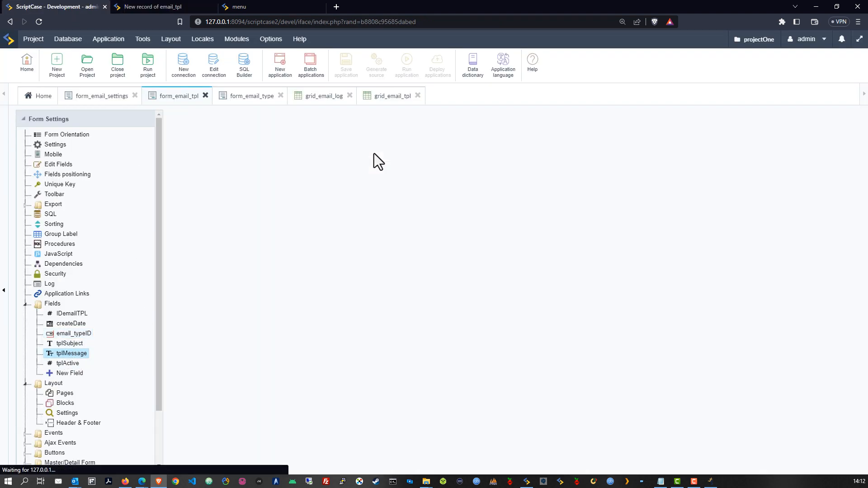
pyautogui.click(374, 153)
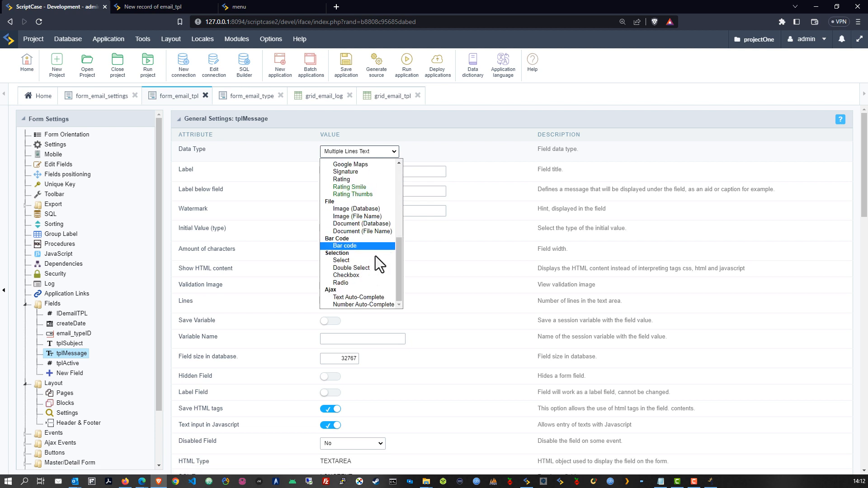
pyautogui.scroll(5, 375, 255)
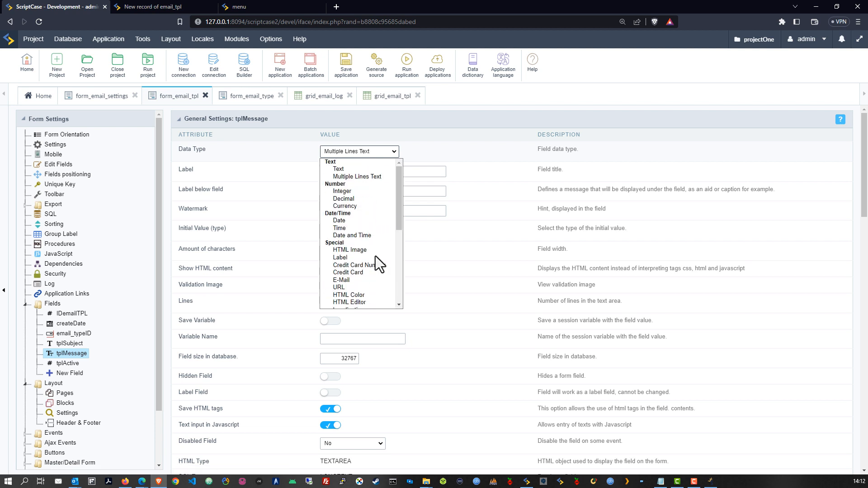
pyautogui.click(356, 177)
pyautogui.click(332, 172)
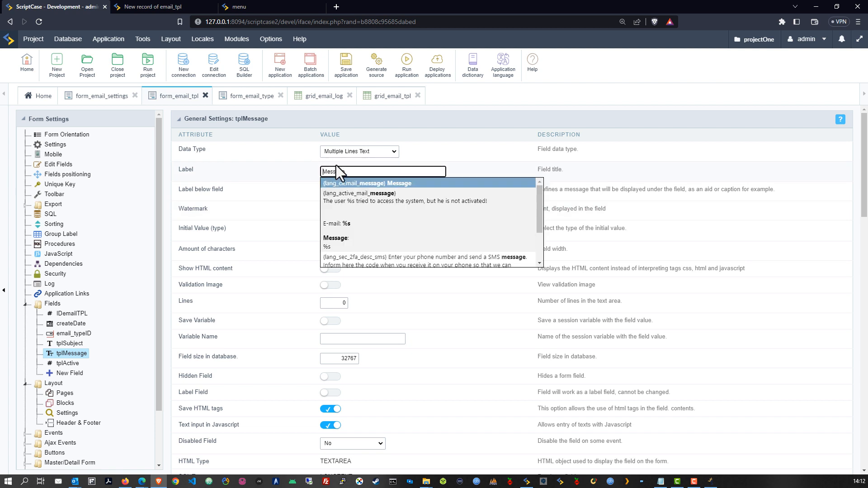
# Step: Set tplMessage's data type to HTML Editor and save the form
pyautogui.click(357, 151)
pyautogui.scroll(-5, 367, 217)
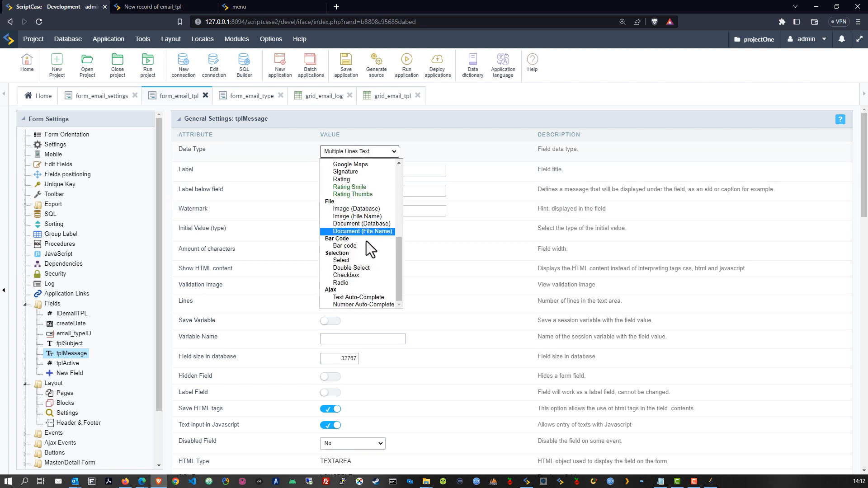
pyautogui.scroll(1, 370, 259)
pyautogui.scroll(5, 370, 258)
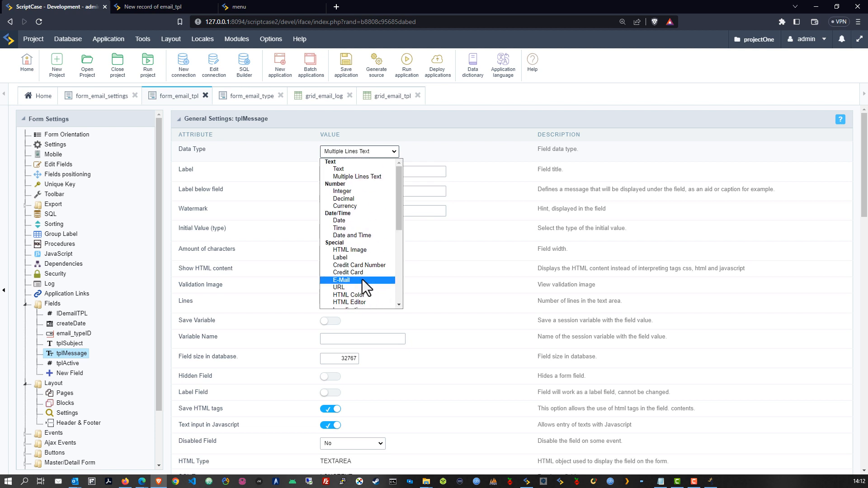
pyautogui.click(367, 301)
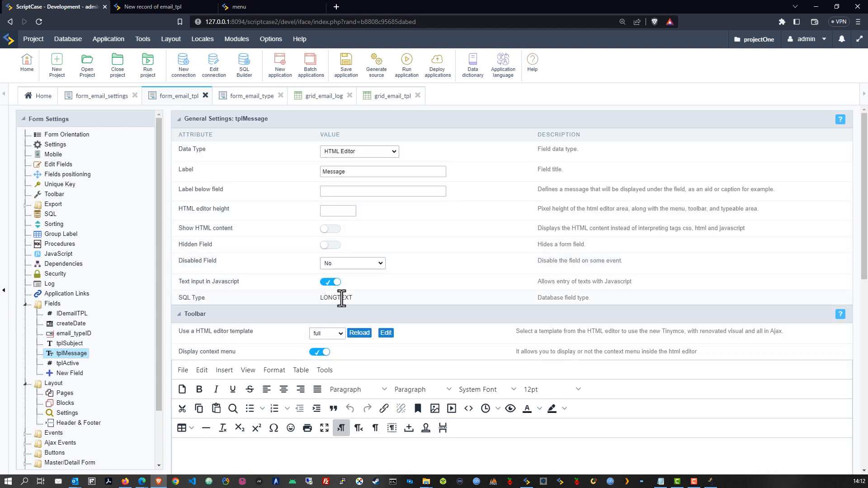
pyautogui.moveTo(321, 298); pyautogui.dragTo(349, 298)
pyautogui.click(400, 295)
pyautogui.scroll(-2, 424, 291)
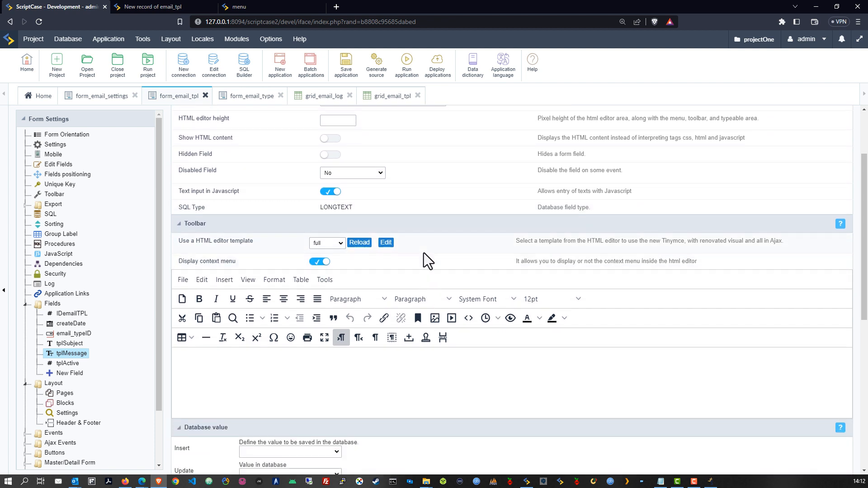
pyautogui.scroll(-6, 428, 254)
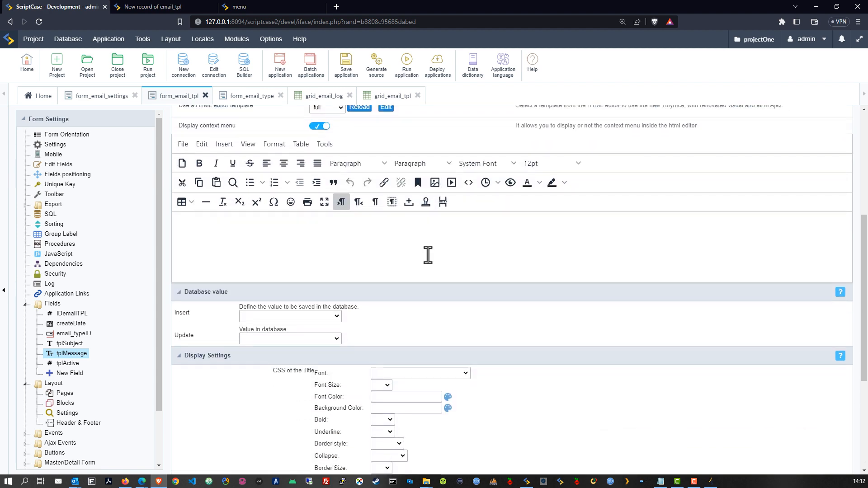
pyautogui.scroll(8, 514, 252)
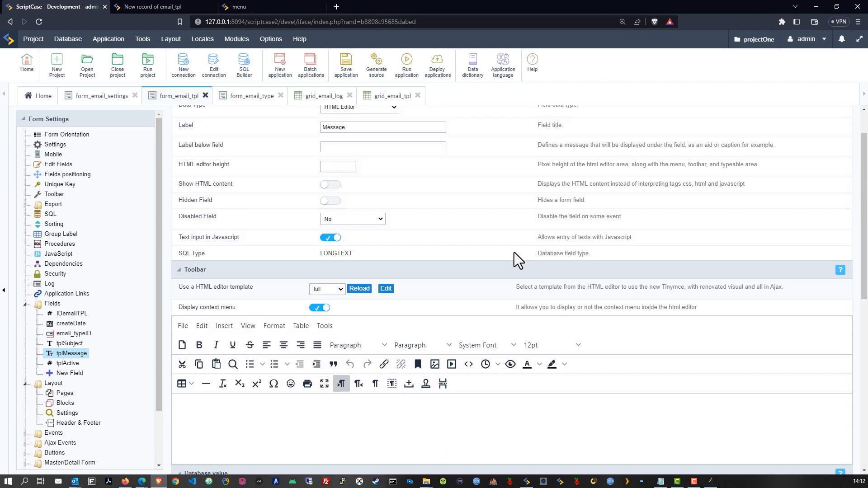
pyautogui.click(347, 69)
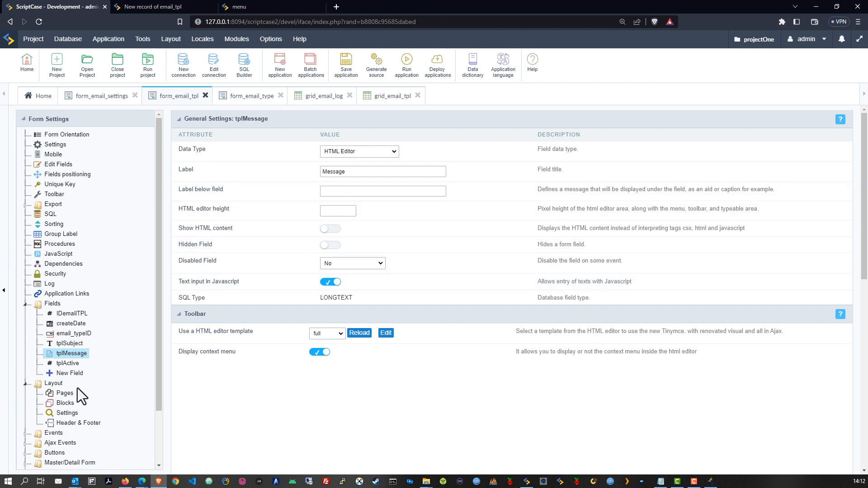
# Step: Bring up the tplActive field's data type options
pyautogui.click(68, 365)
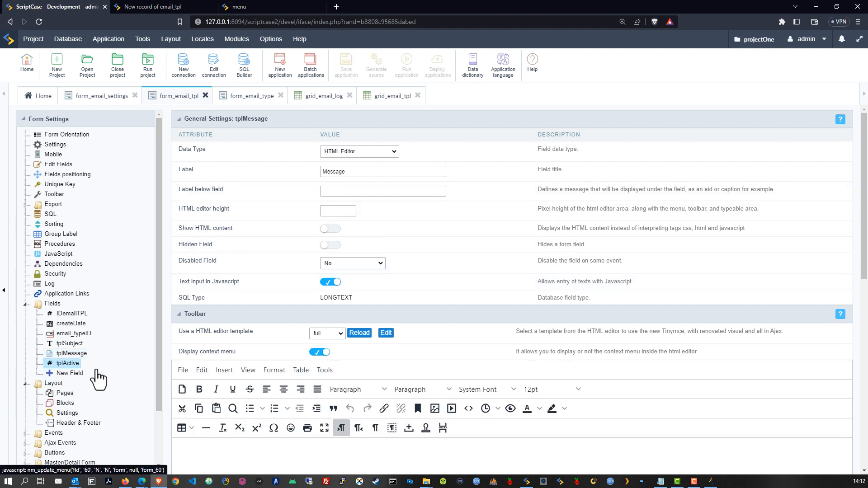
pyautogui.click(370, 151)
pyautogui.scroll(-5, 377, 248)
# Step: Make tplActive a Checkbox with a Manual, Single Value lookup, then open Application language
pyautogui.click(345, 276)
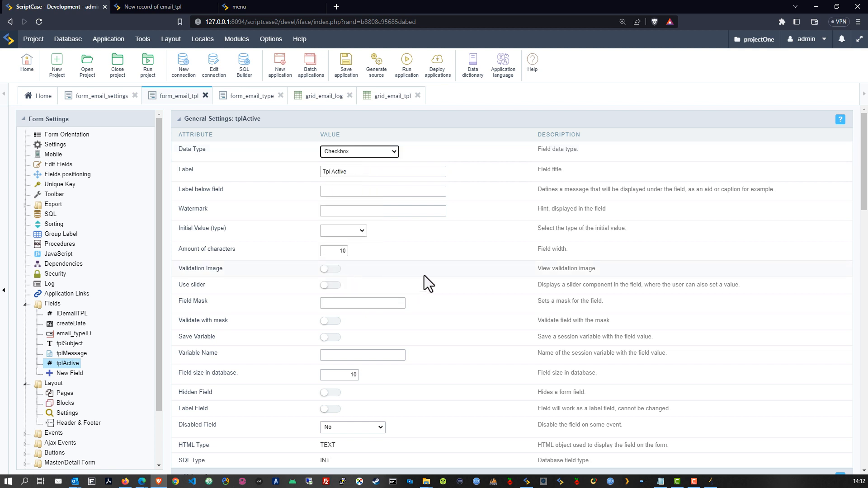
pyautogui.scroll(-3, 424, 292)
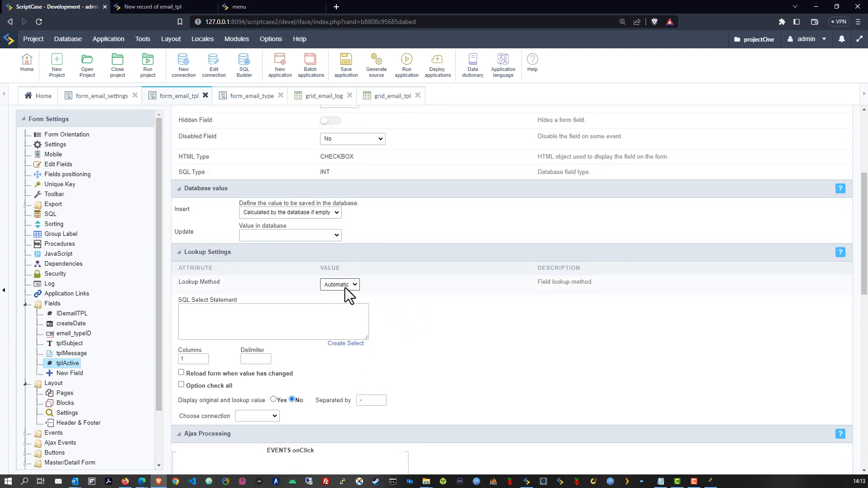
pyautogui.click(340, 302)
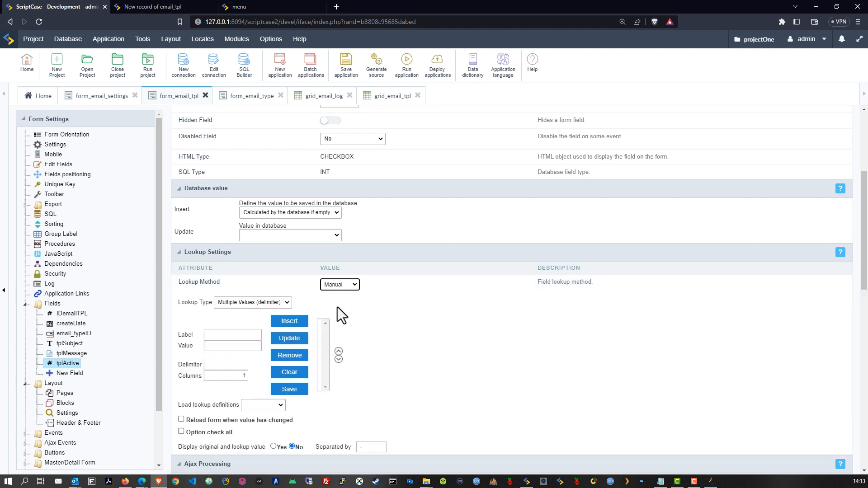
pyautogui.click(231, 334)
pyautogui.click(232, 302)
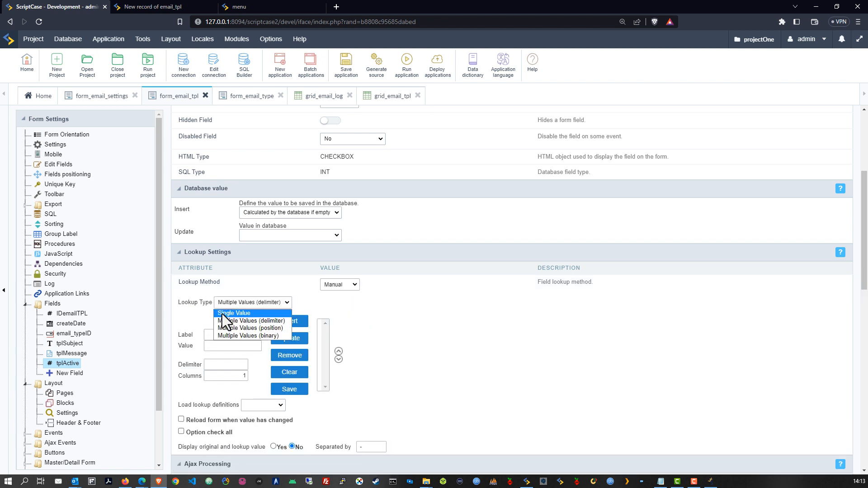
pyautogui.click(222, 314)
pyautogui.scroll(-5, 302, 296)
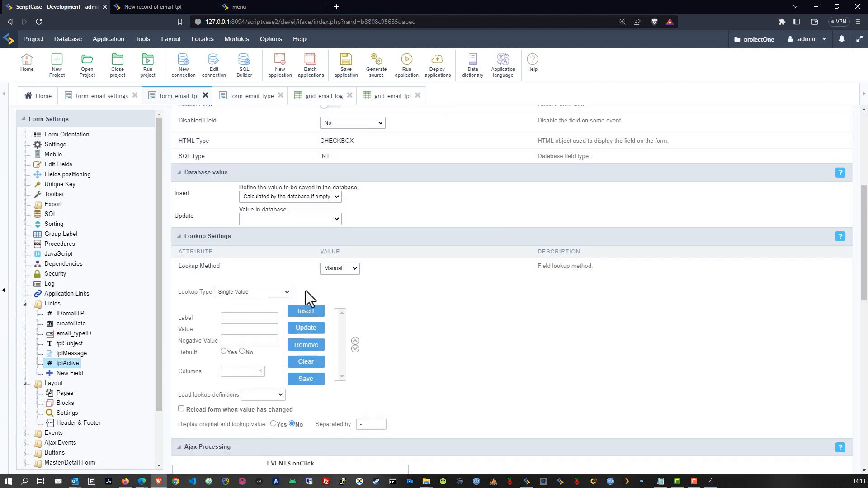
pyautogui.click(235, 277)
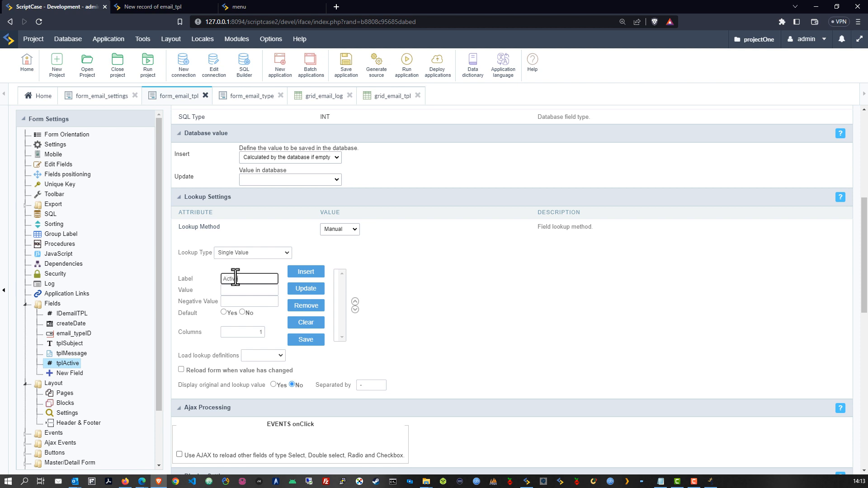
pyautogui.click(503, 67)
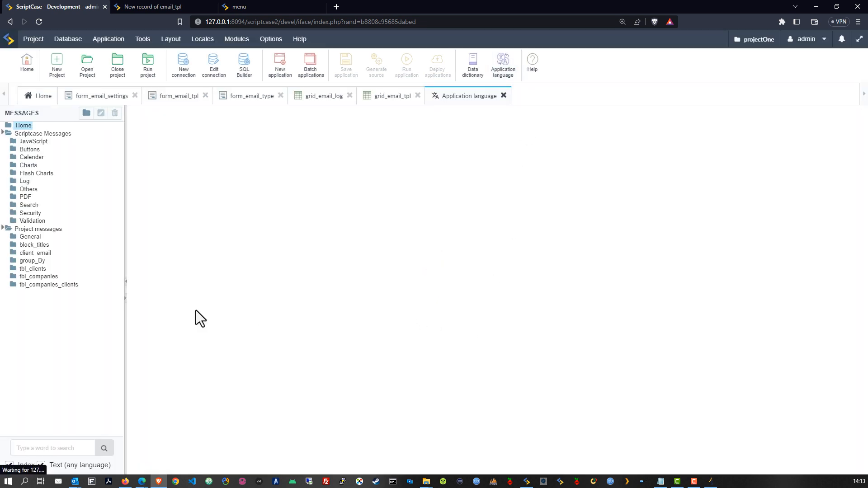
# Step: Find and copy the lang_grpBy_active key under group_By, then return to form_email_tpl's tplActive settings
pyautogui.click(31, 237)
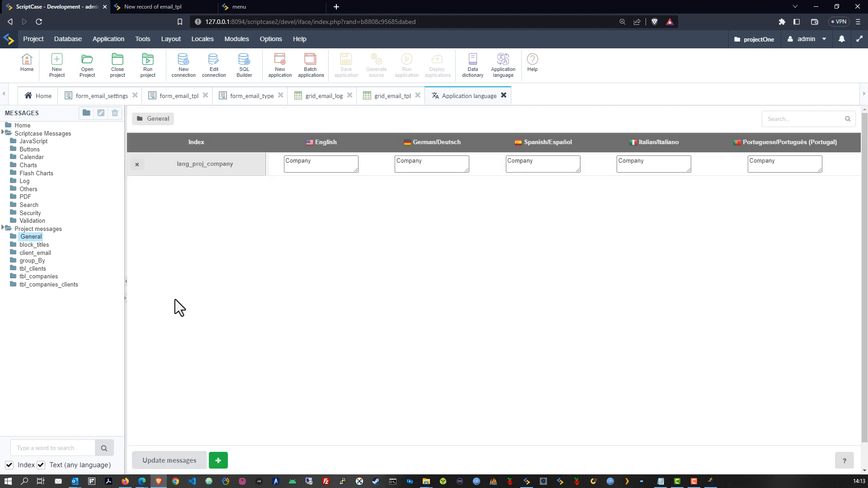
pyautogui.click(26, 254)
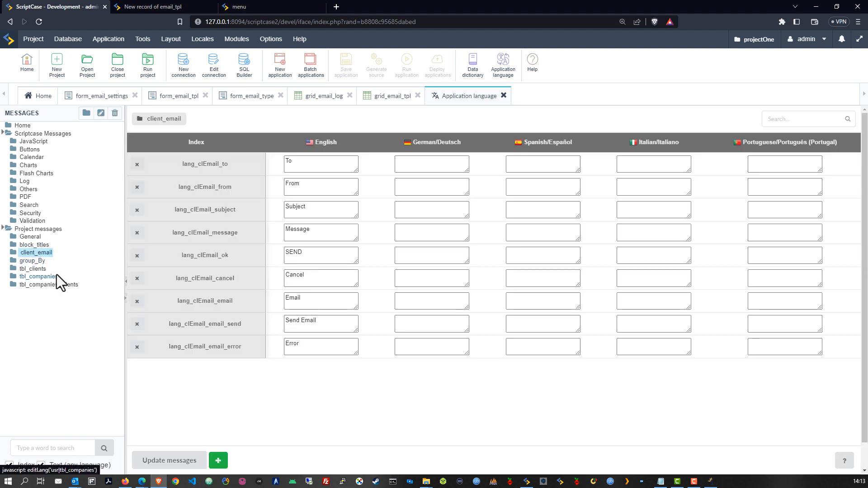
pyautogui.click(23, 238)
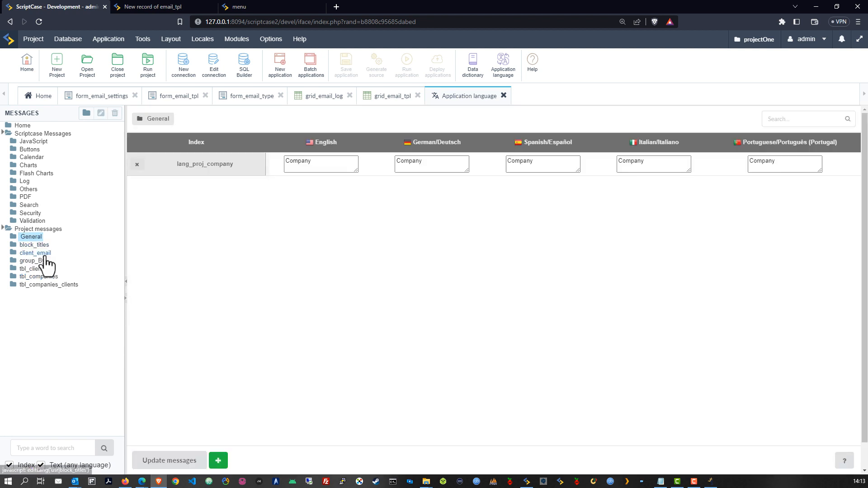
pyautogui.click(29, 253)
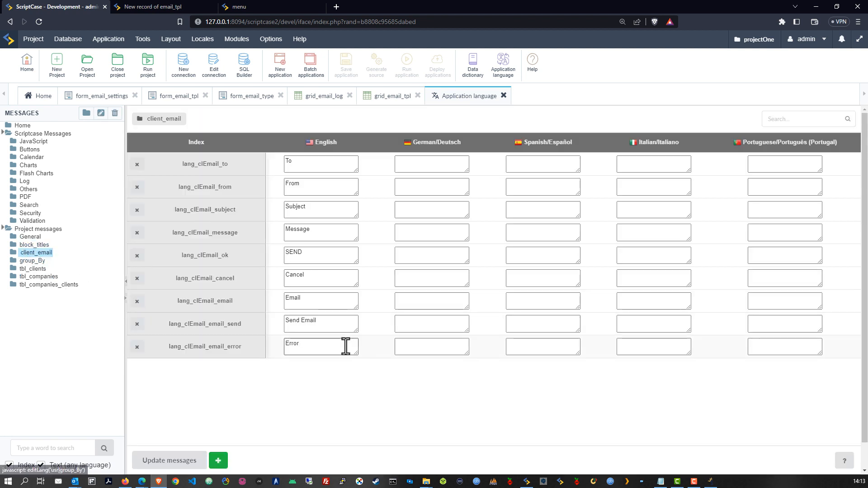
pyautogui.click(34, 262)
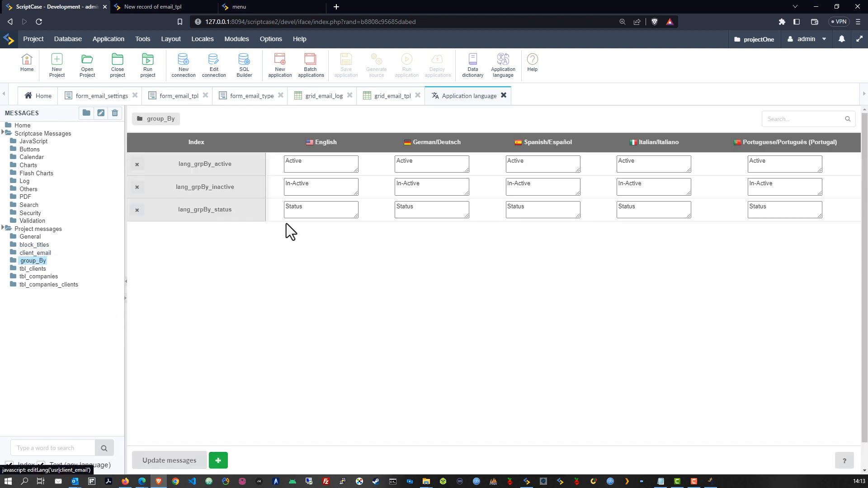
pyautogui.moveTo(217, 165); pyautogui.dragTo(178, 167)
pyautogui.hotkey('ctrl', 'c')
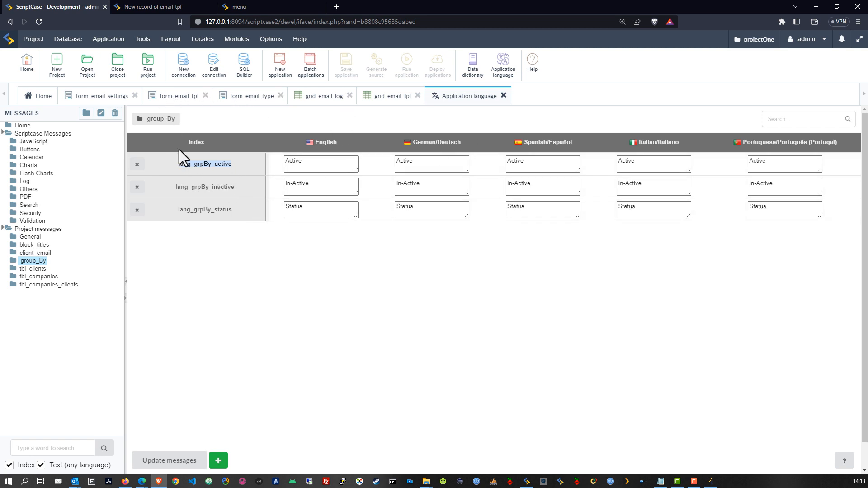
pyautogui.click(178, 97)
pyautogui.scroll(-3, 280, 350)
# Step: Insert a lookup entry labelled {lang_grpBy_active} with value 1 and negative value 0
pyautogui.scroll(3, 296, 355)
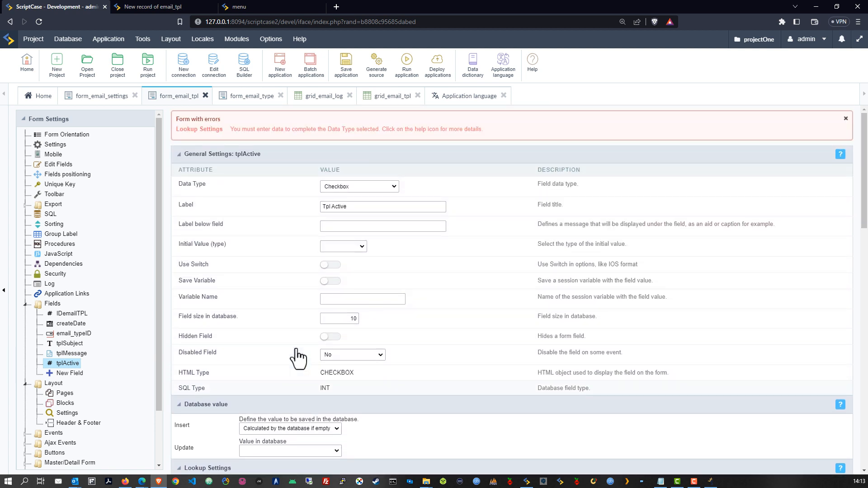
pyautogui.scroll(-5, 316, 335)
pyautogui.doubleClick(230, 323)
pyautogui.hotkey('ctrl', 'v')
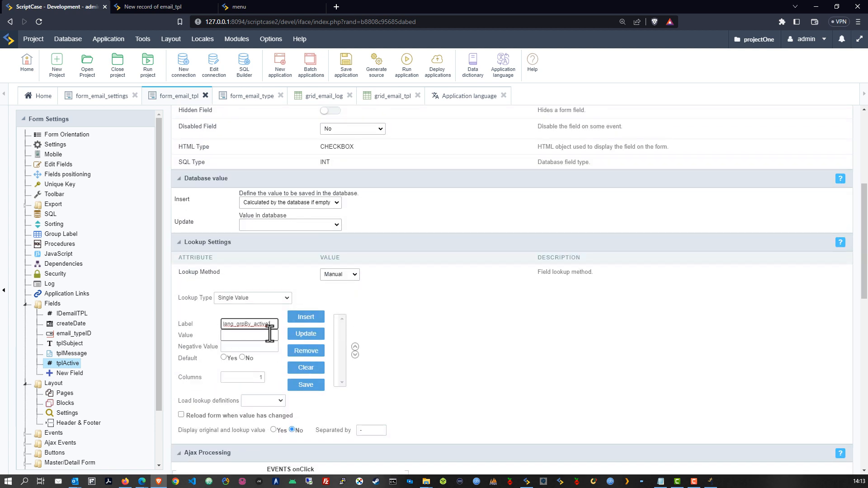
pyautogui.write('{')
pyautogui.click(238, 336)
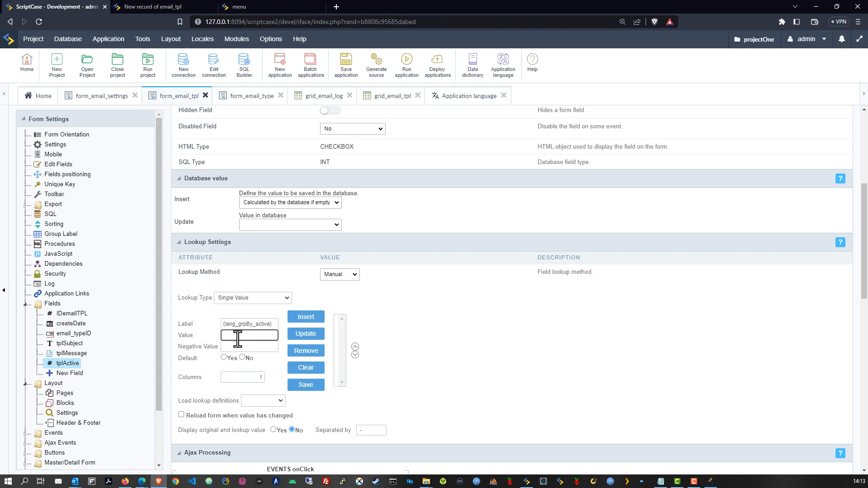
pyautogui.write('1')
pyautogui.click(236, 347)
pyautogui.write('0')
pyautogui.click(306, 319)
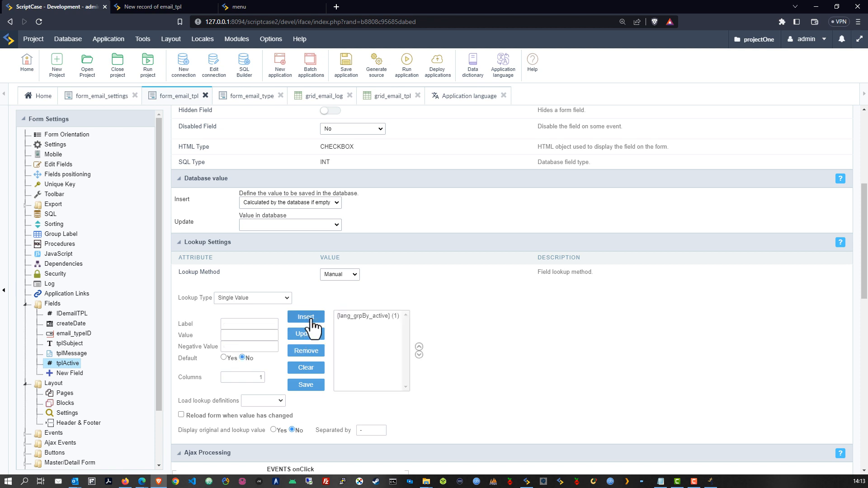
# Step: Select the Tpl Active label text and save the form application
pyautogui.scroll(5, 523, 324)
pyautogui.tripleClick(345, 204)
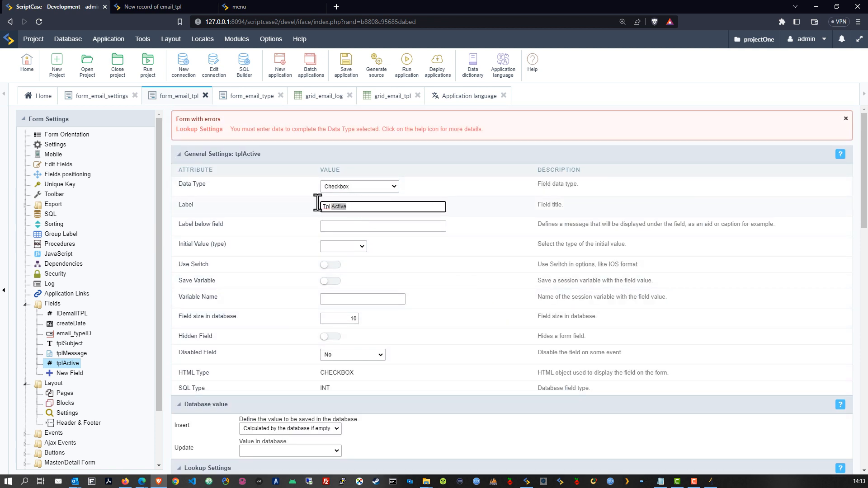
pyautogui.click(449, 254)
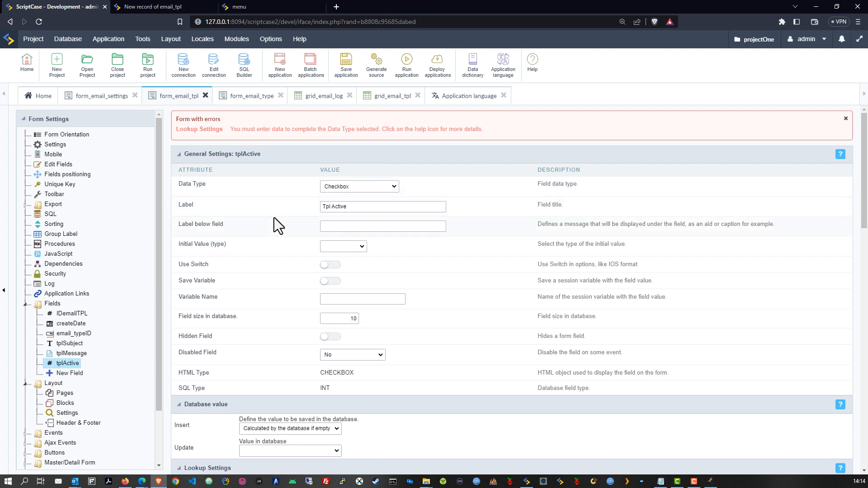
pyautogui.click(343, 67)
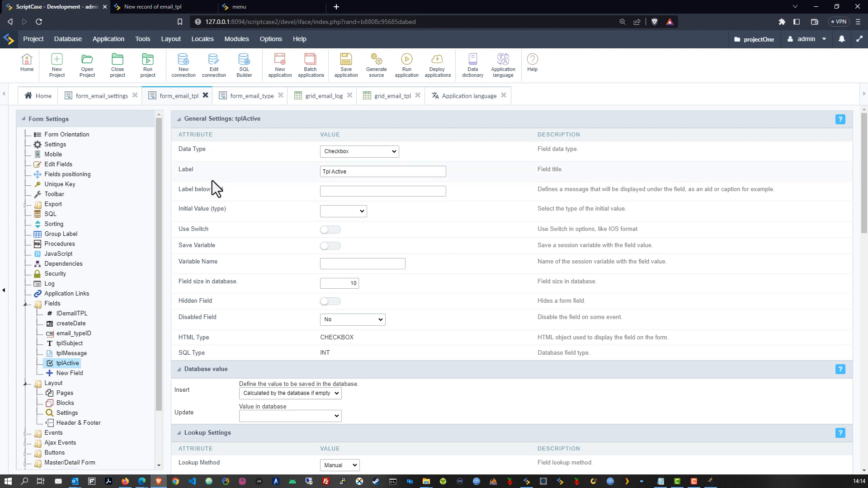
# Step: Run the form, pick Project as Email Type, tick Active, then return to development
pyautogui.click(407, 62)
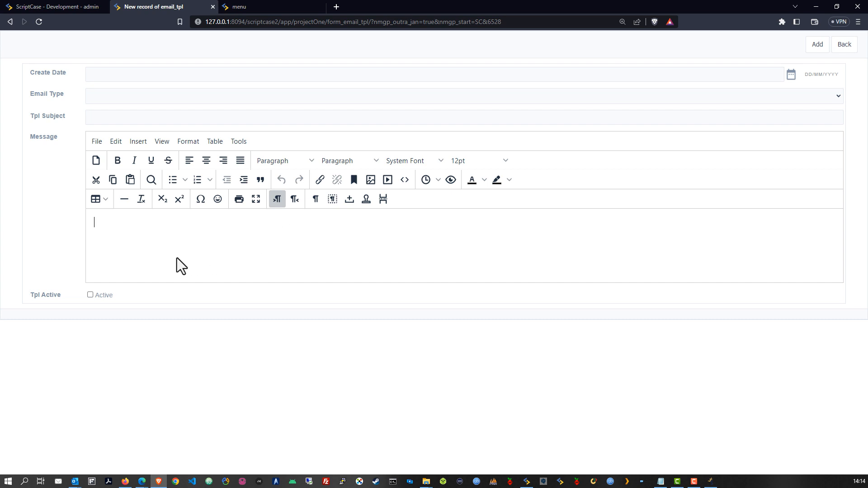
pyautogui.click(120, 95)
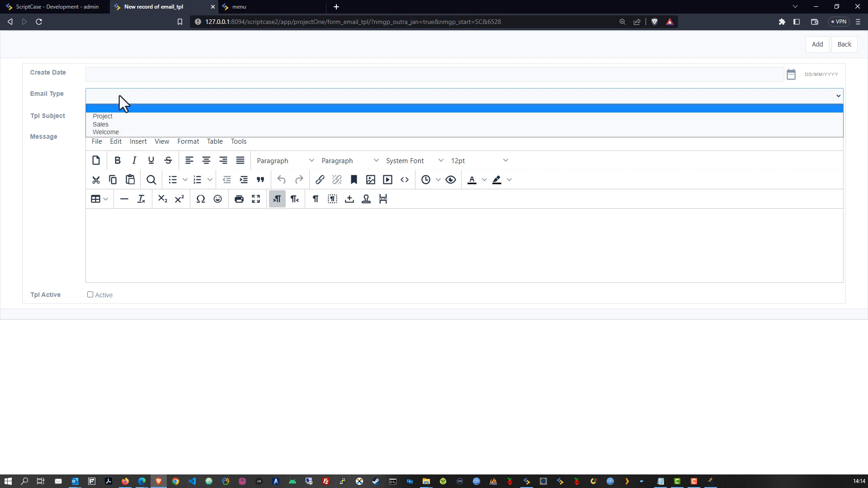
pyautogui.click(109, 117)
pyautogui.click(97, 72)
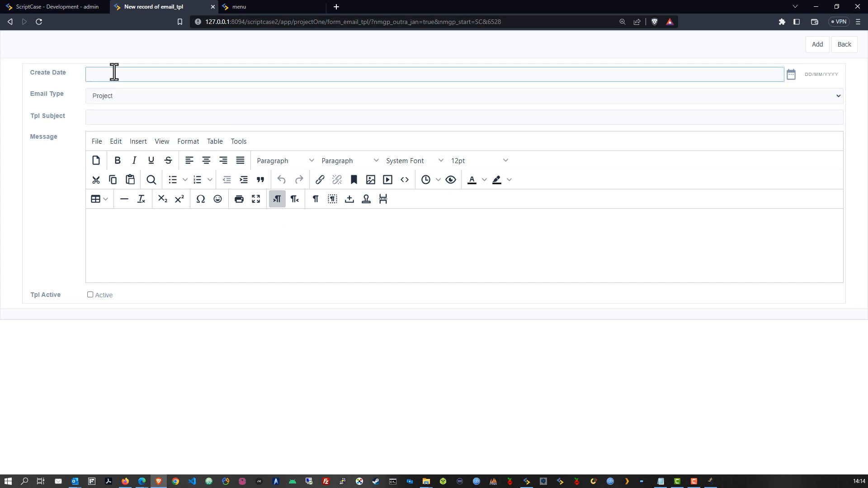
pyautogui.click(90, 295)
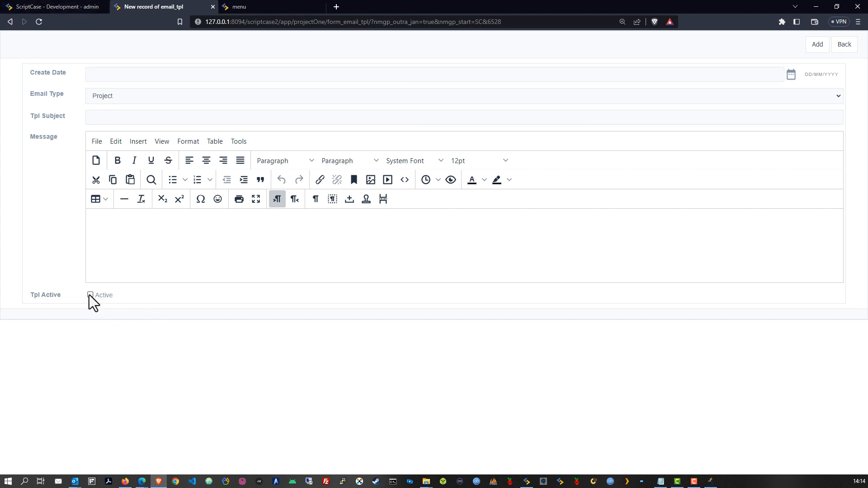
pyautogui.click(61, 8)
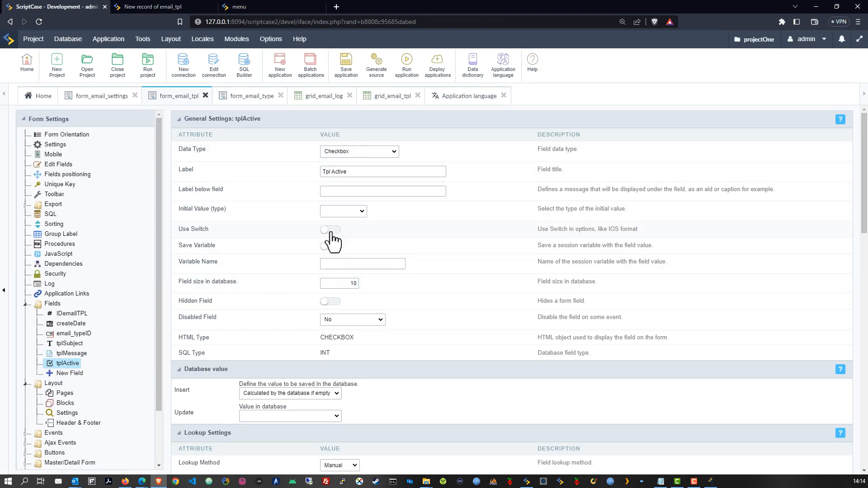
# Step: Save tplActive as a switch and move IDemailTPL under Fields Not Shown
pyautogui.click(345, 63)
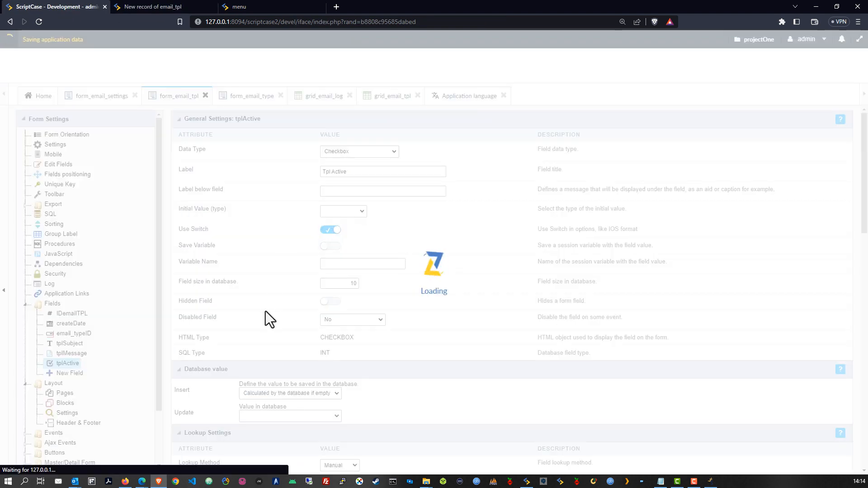
pyautogui.click(58, 165)
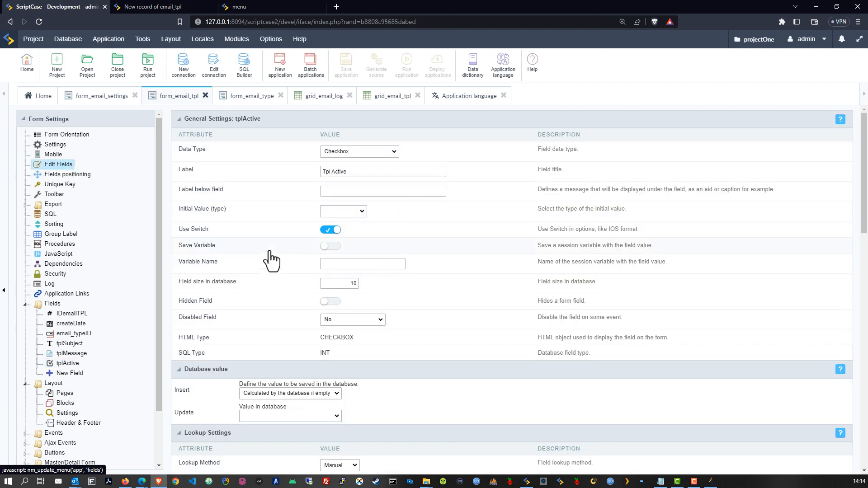
pyautogui.moveTo(300, 201); pyautogui.dragTo(294, 295)
pyautogui.click(346, 66)
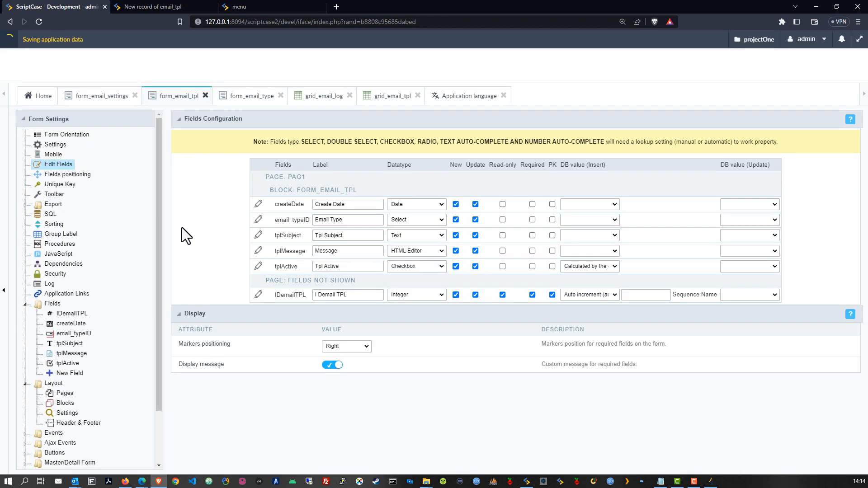
# Step: Hide createDate, auto-fill it with Date of insertion and Date of update, save, and rerun the form
pyautogui.moveTo(292, 200); pyautogui.dragTo(290, 279)
pyautogui.click(613, 279)
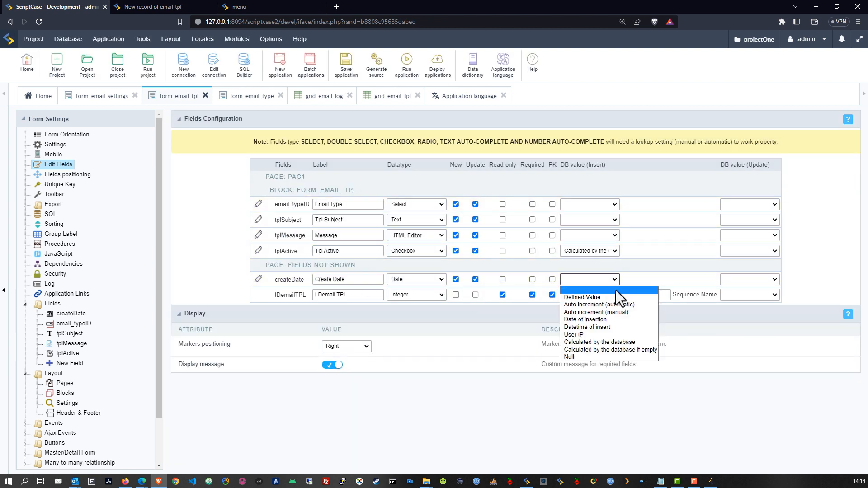
pyautogui.click(611, 320)
pyautogui.click(768, 280)
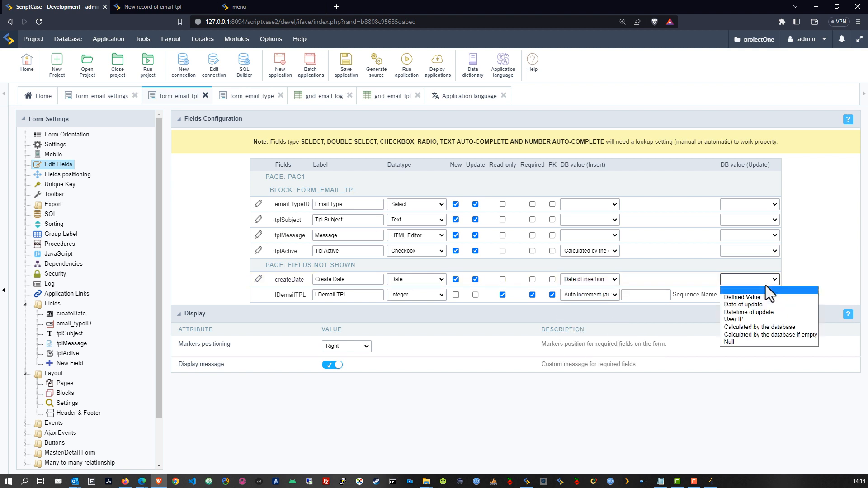
pyautogui.click(748, 305)
pyautogui.click(704, 335)
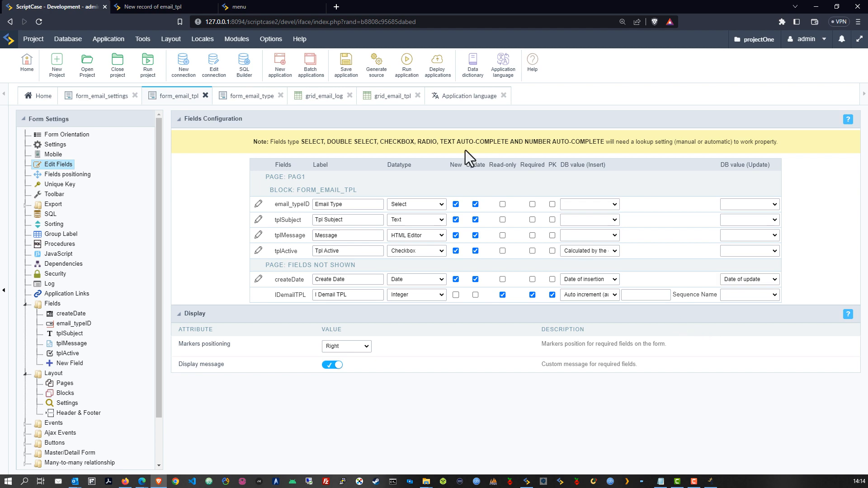
pyautogui.click(345, 68)
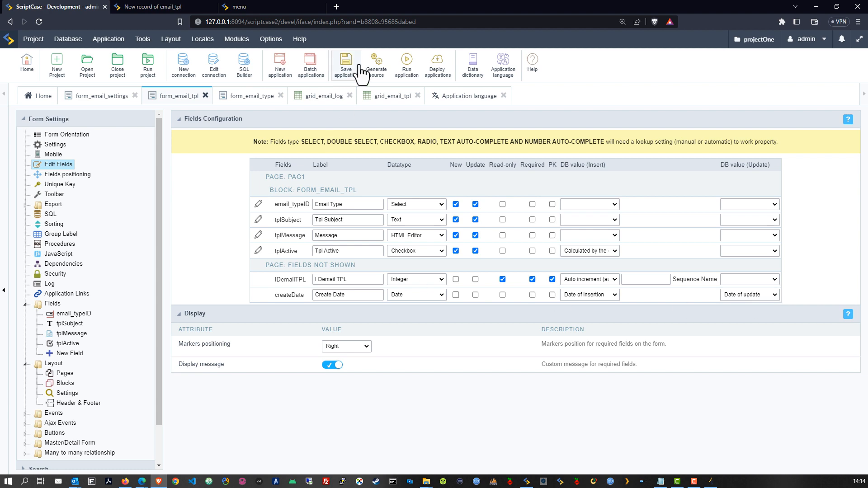
pyautogui.click(404, 67)
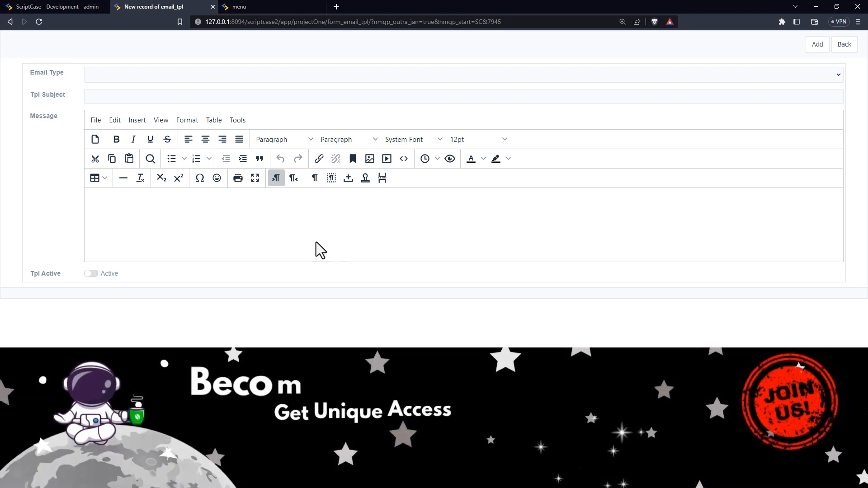
pyautogui.click(247, 243)
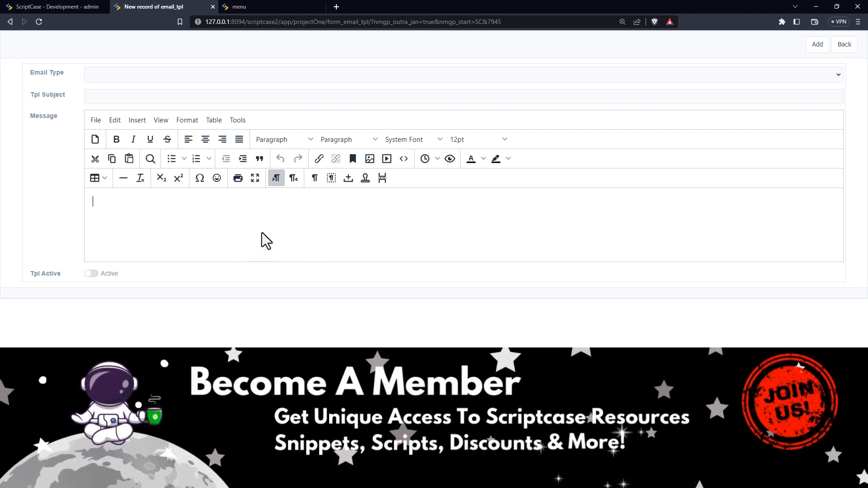
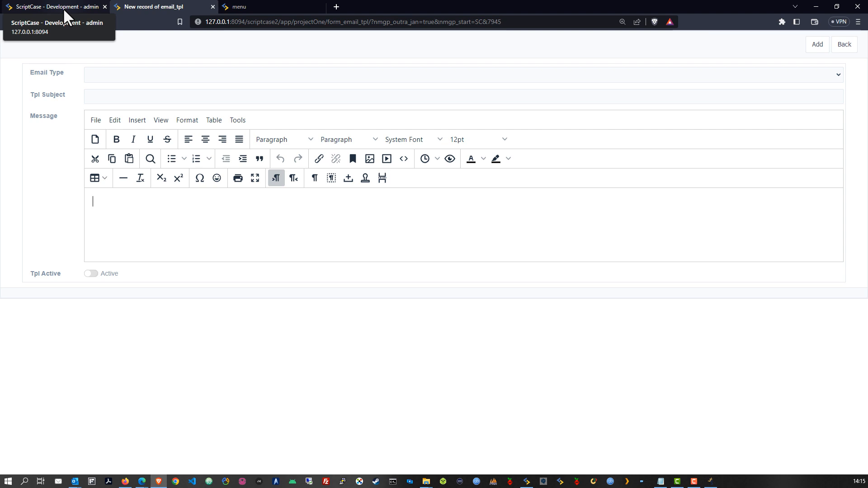
# Step: Switch back to the 'ScriptCase - Development - admin' tab to reach form_email_tpl's Edit Fields page
pyautogui.click(63, 8)
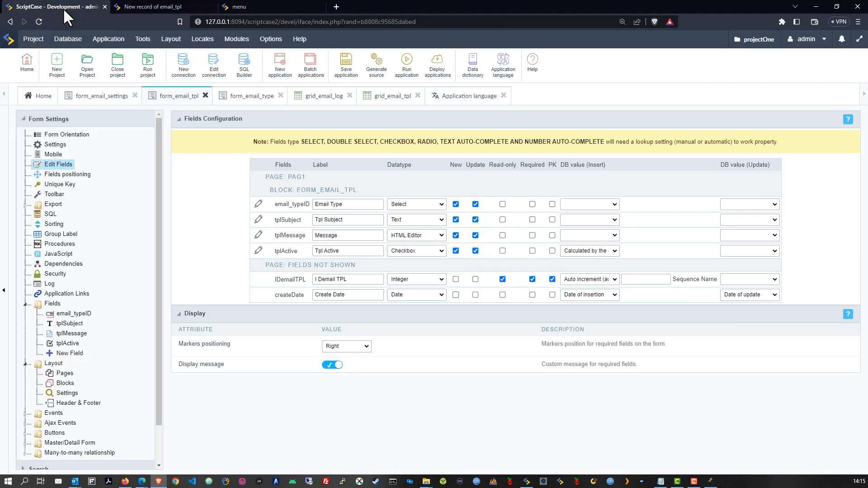